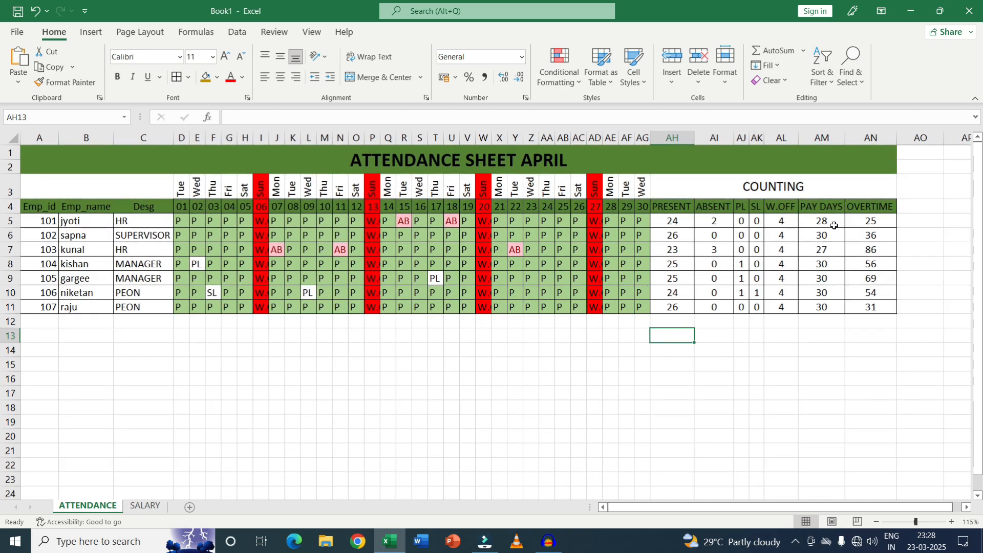
Review the attendance sheet's pay days and overtime headings, the completed salary table, and the blank salary sheet's column headings.
click(824, 204)
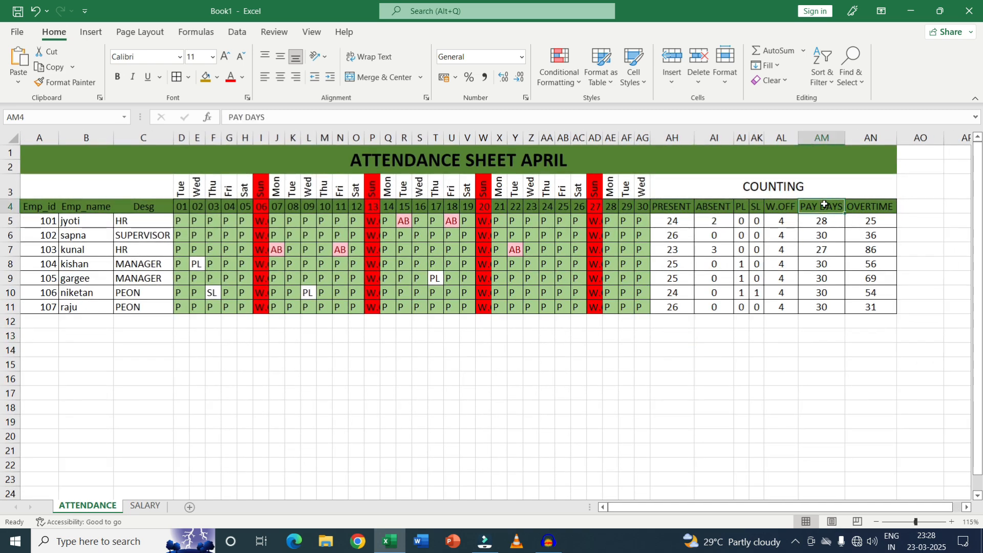
click(856, 207)
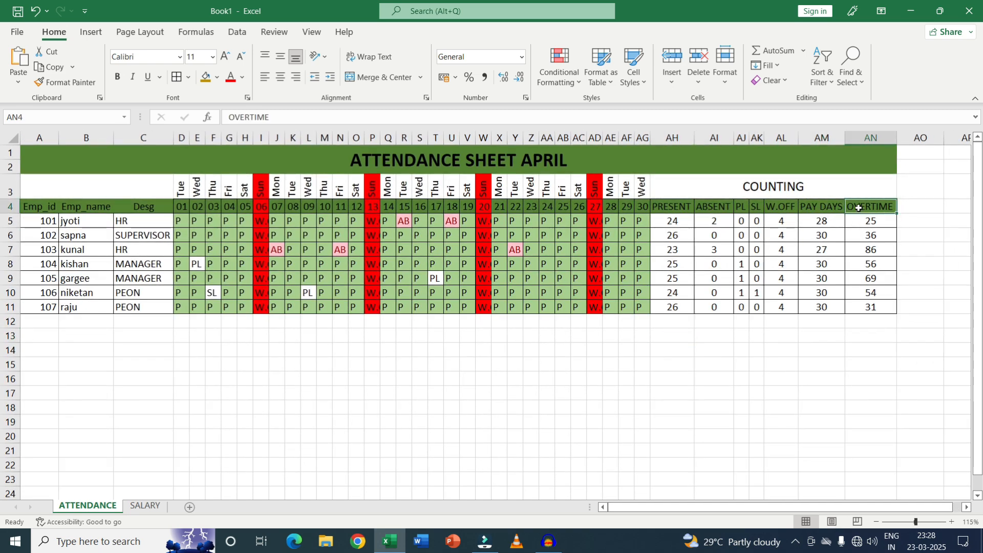
click(145, 506)
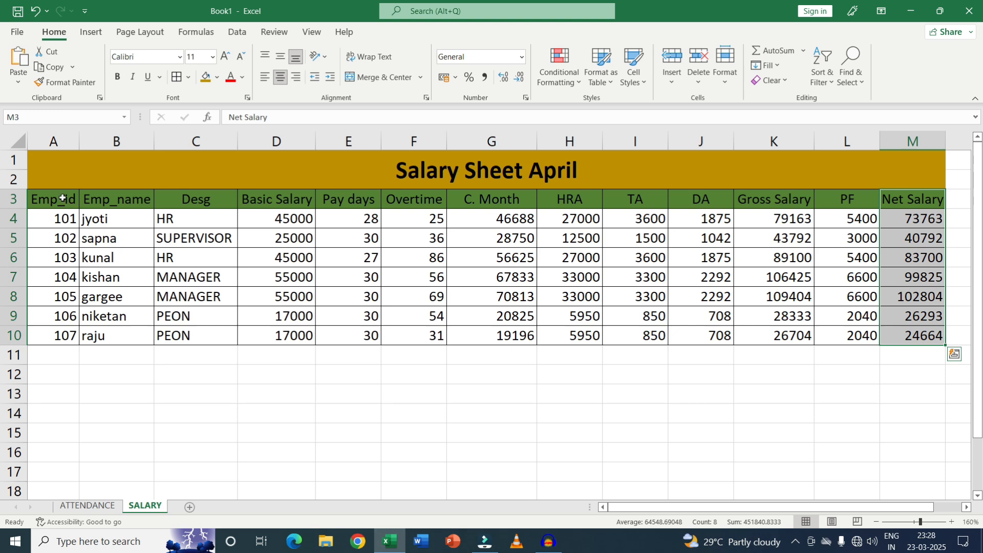
drag(62, 198, 916, 338)
click(387, 369)
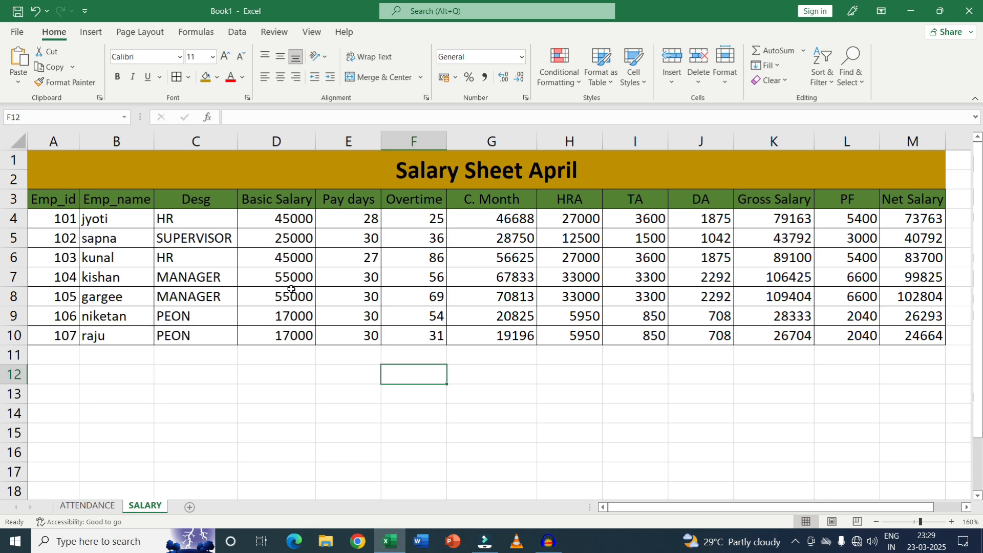
click(101, 505)
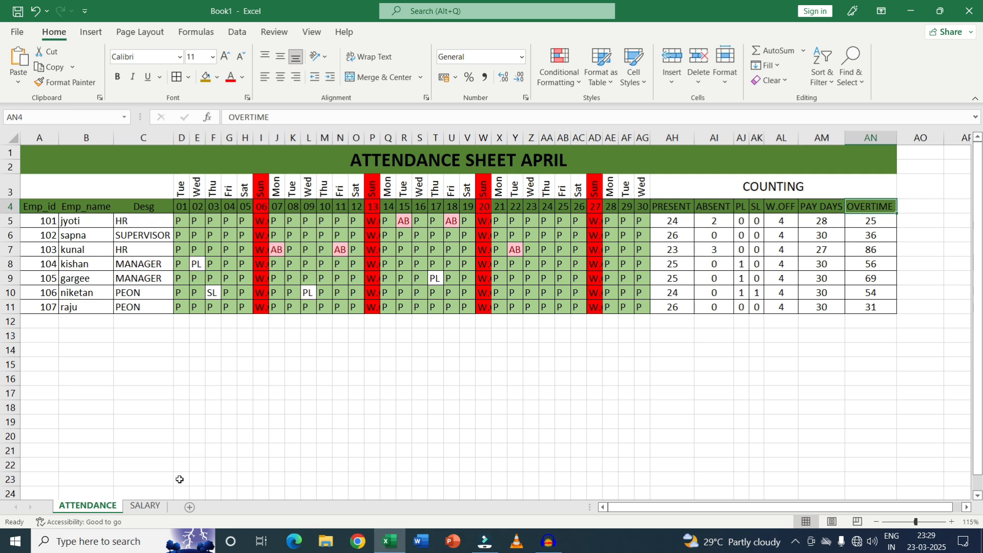
click(145, 505)
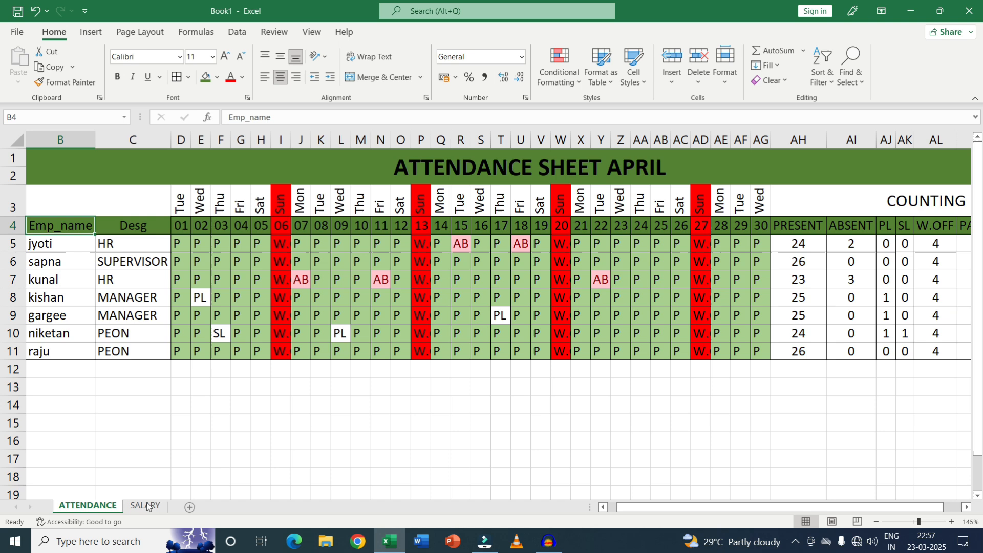
click(146, 506)
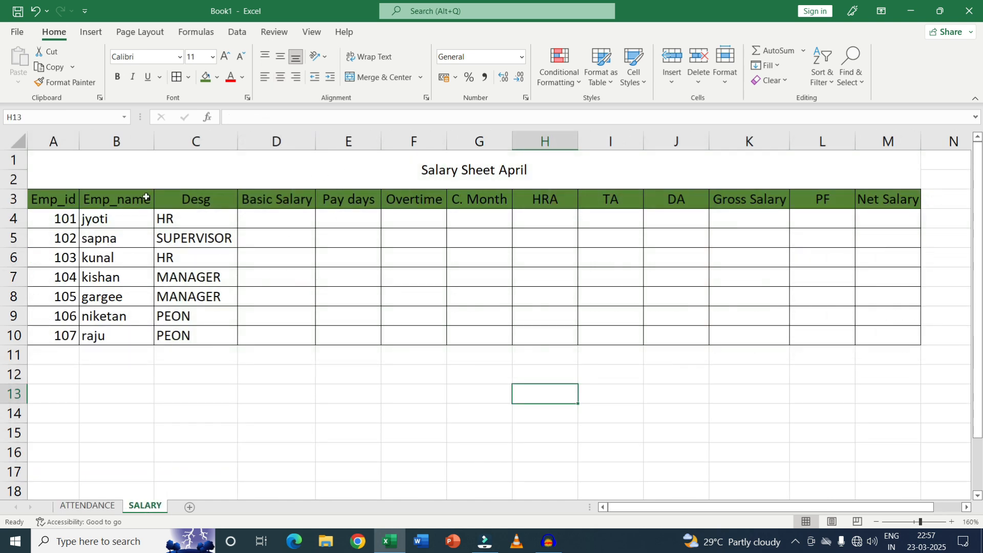
drag(67, 200, 903, 200)
click(414, 202)
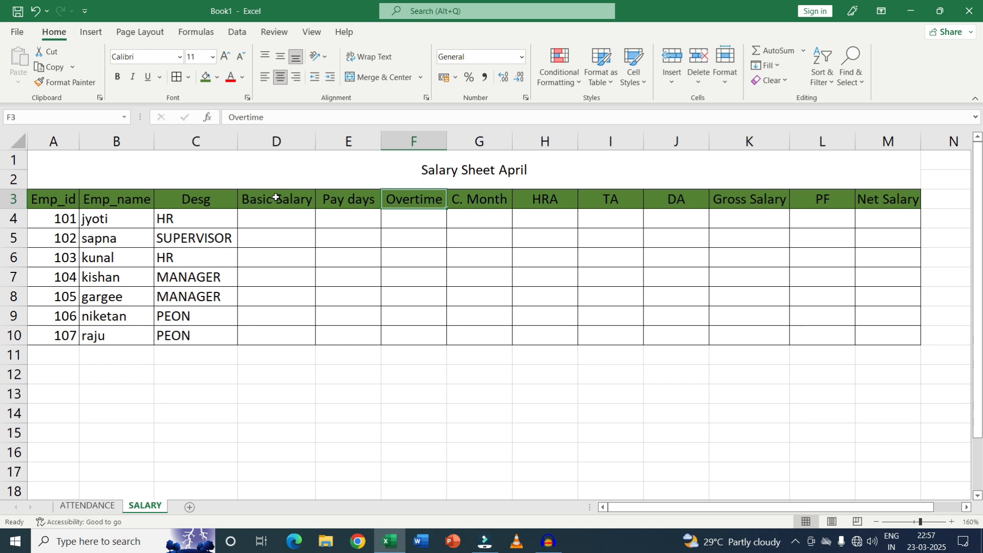
Format the "Salary Sheet April" title with font size 18, a dark gold fill and bold text.
click(436, 175)
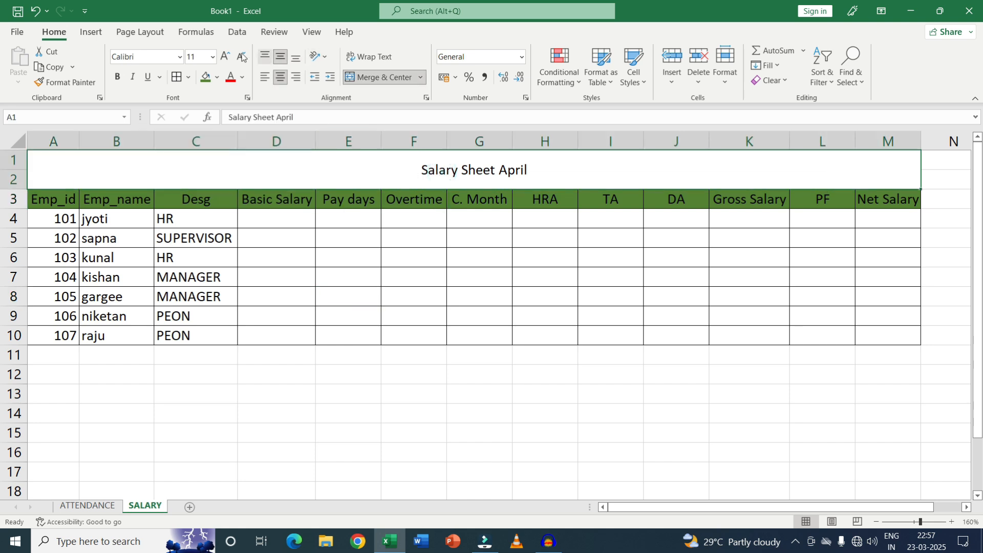
click(224, 55)
click(224, 55)
click(224, 55)
click(223, 54)
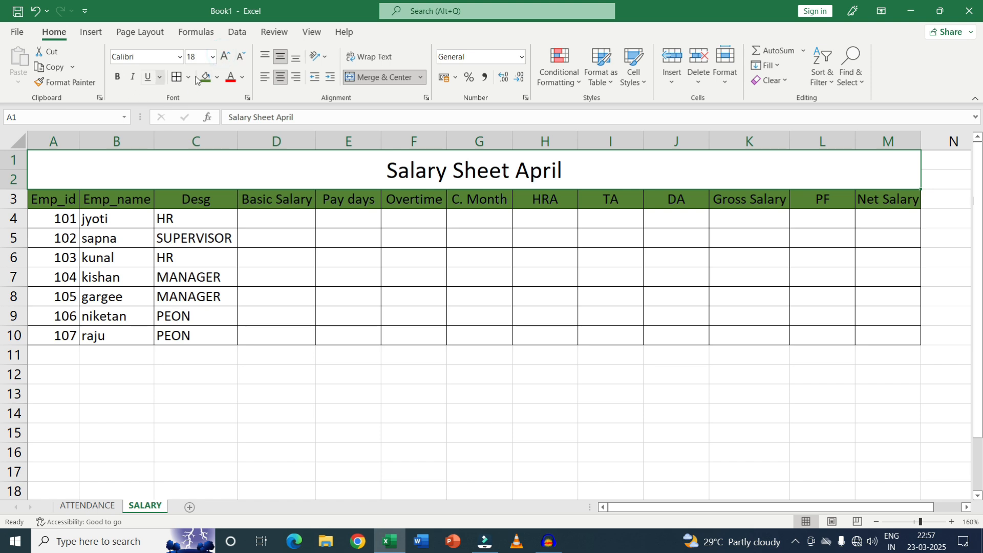
click(217, 77)
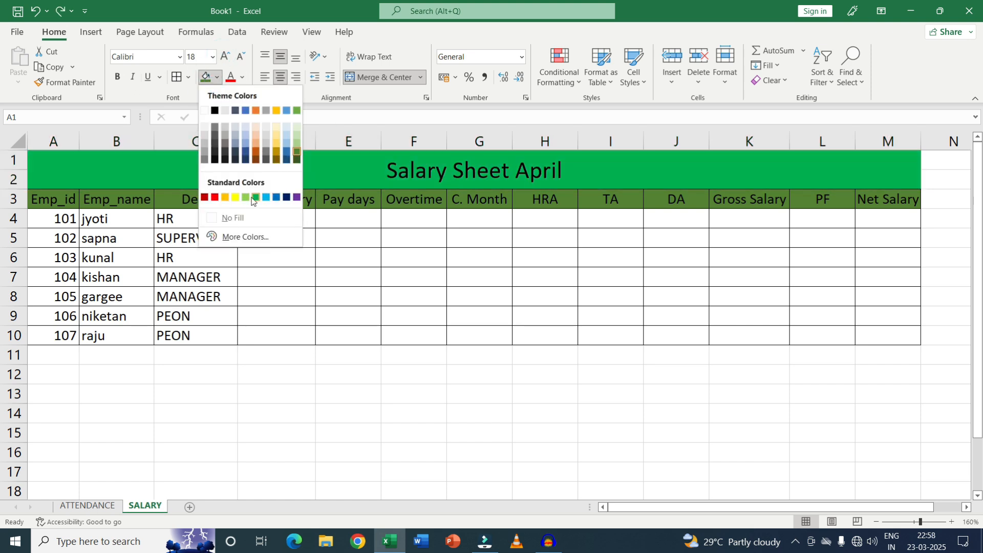
click(276, 151)
key(ctrl+b)
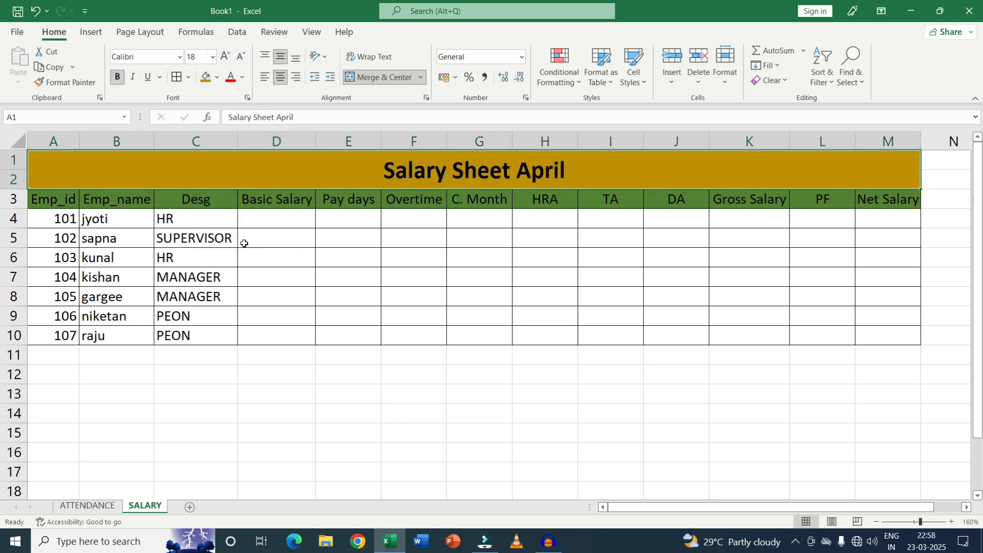
Enter the basic salaries in D4:D10 as 45000, 25000, 45000, 55000, 55000, 17000 and 17000.
click(263, 195)
click(270, 215)
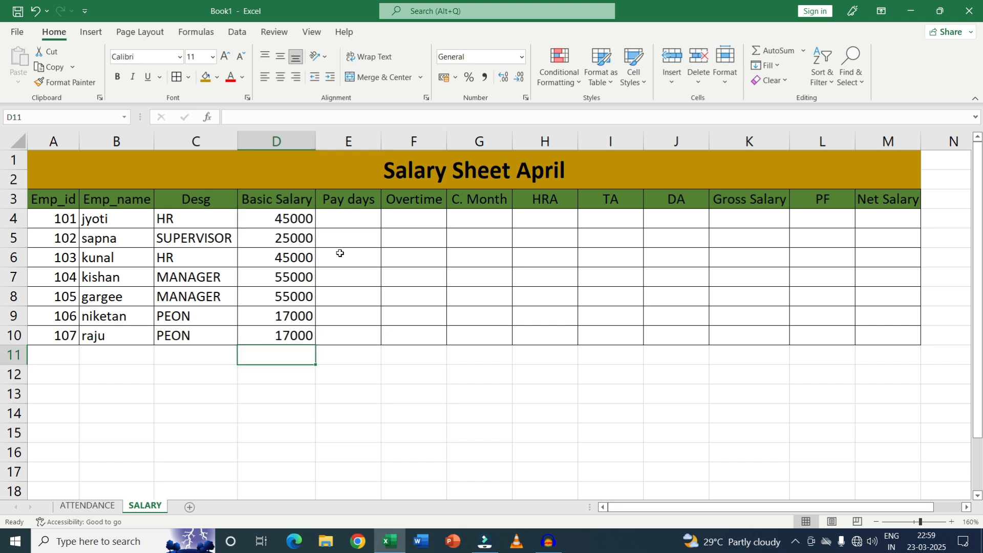
drag(287, 218, 288, 328)
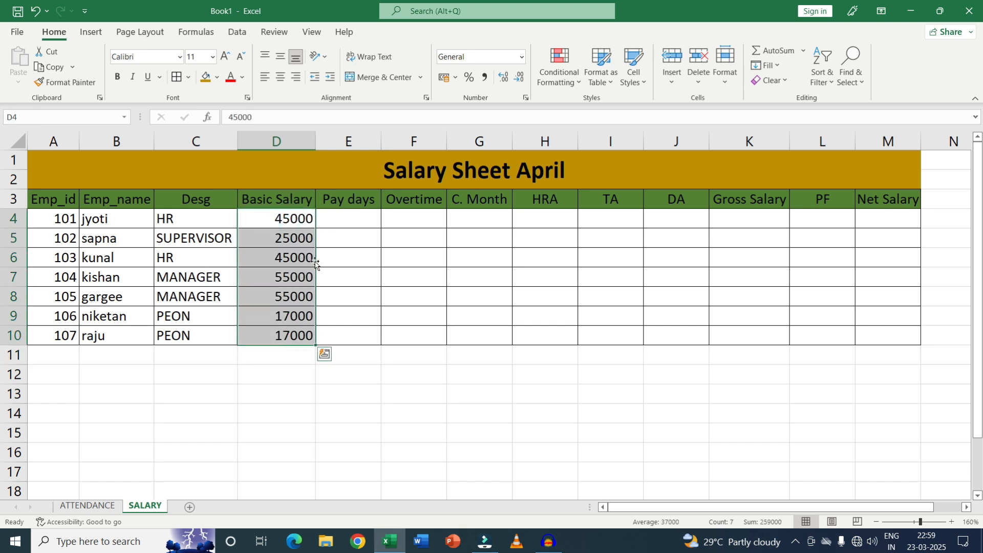
Compare the PAY DAYS column on the ATTENDANCE sheet with the empty Pay days column on the SALARY sheet.
click(341, 221)
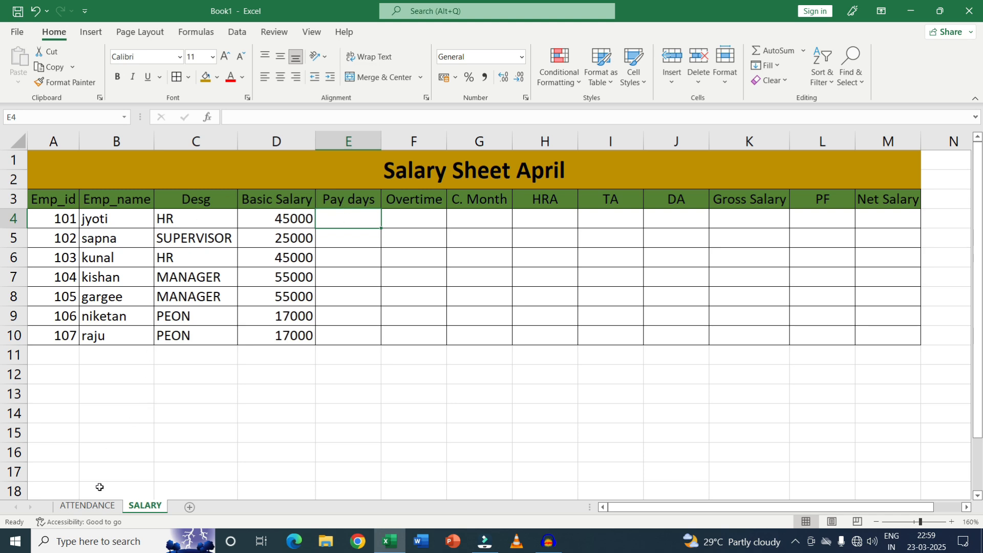
click(99, 505)
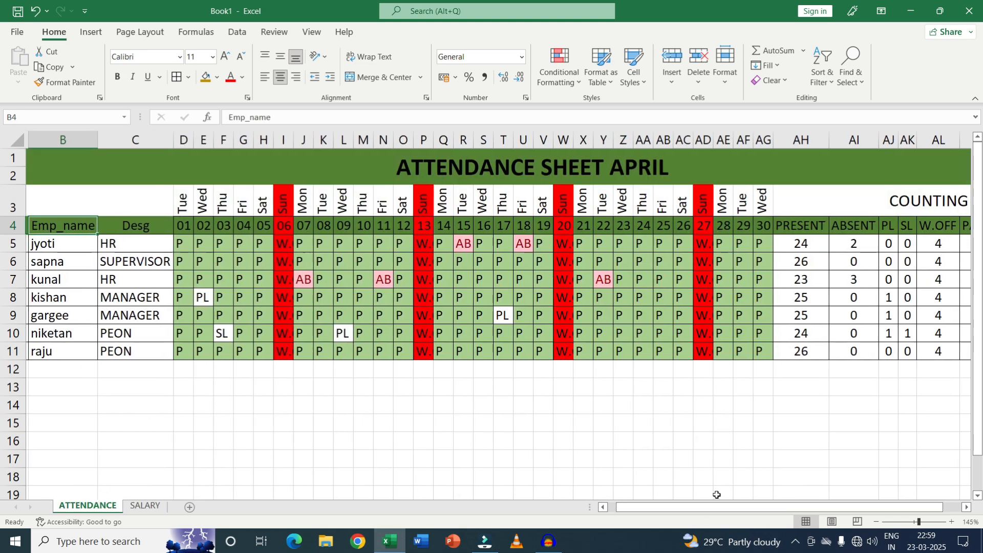
scroll(715, 492, right, 4)
click(671, 226)
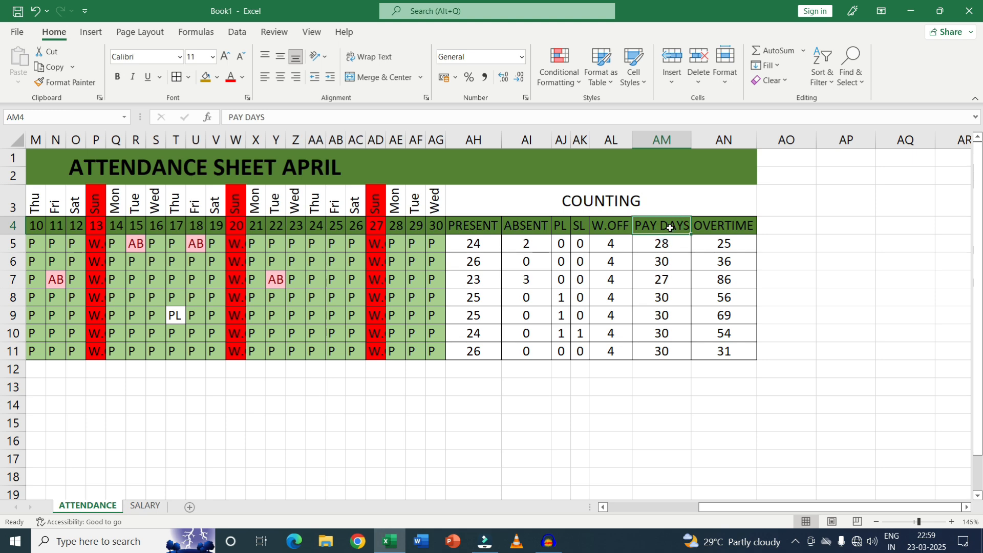
click(155, 507)
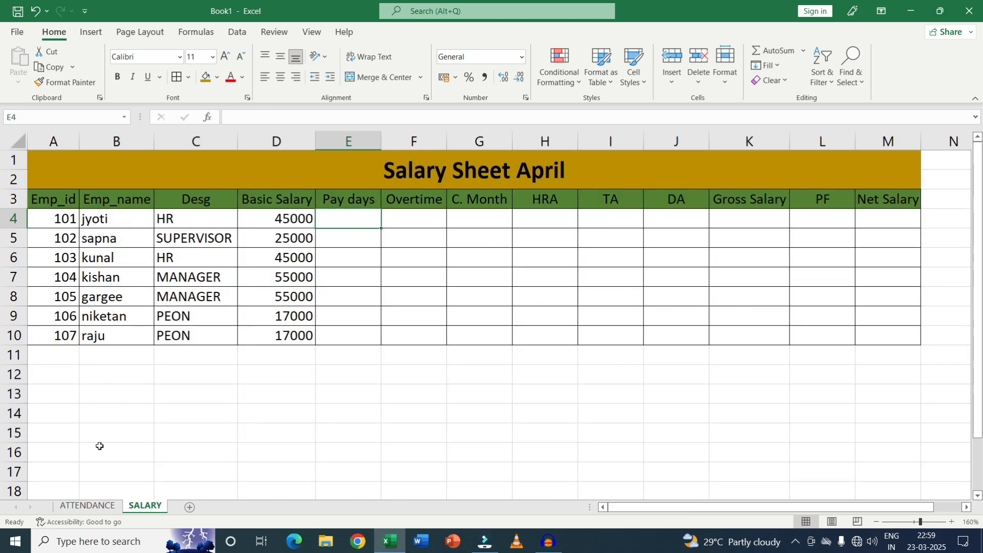
click(85, 506)
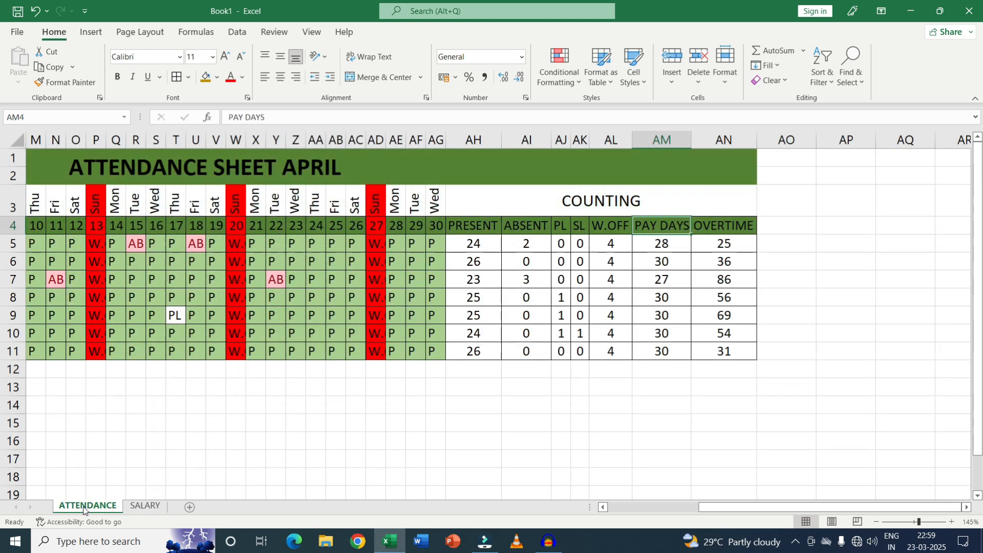
click(146, 506)
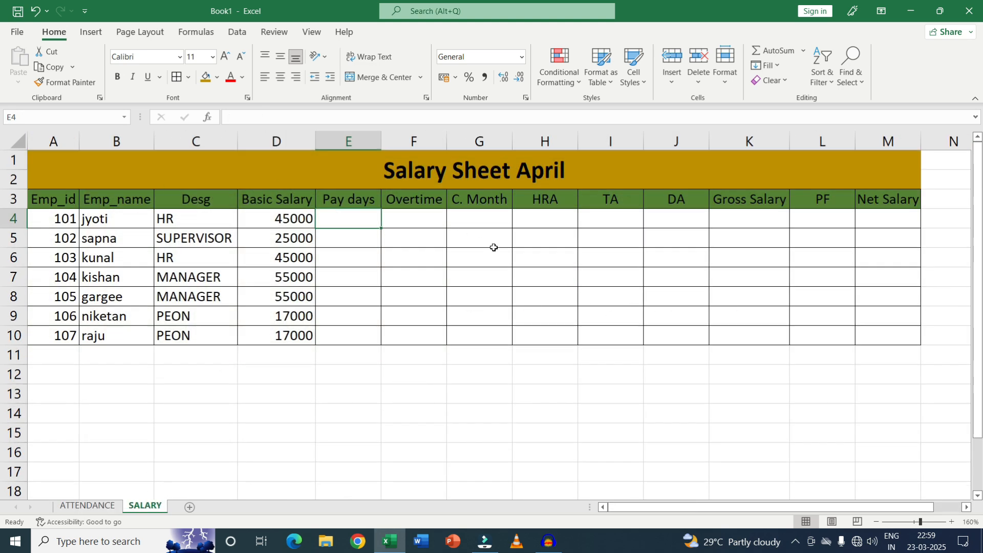
click(87, 507)
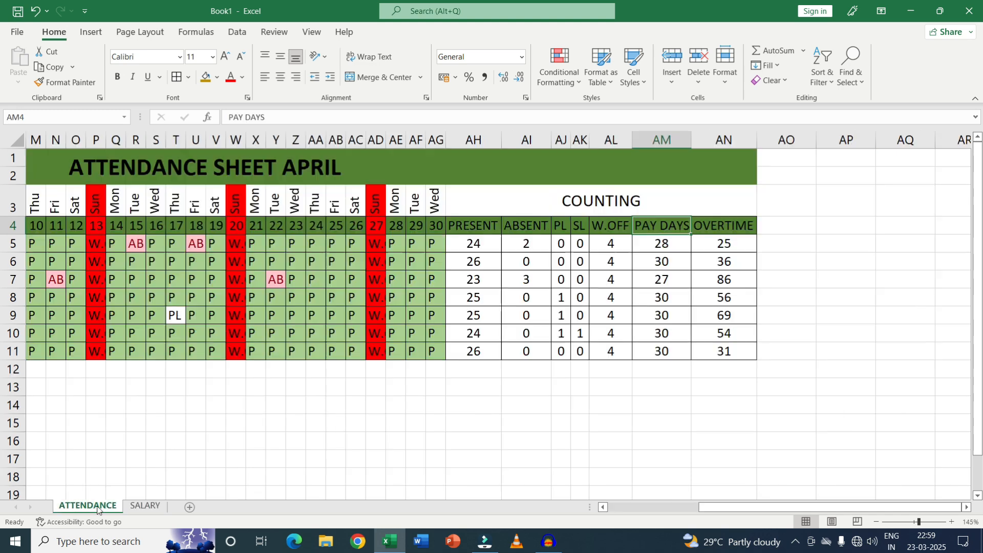
click(152, 507)
key(ctrl+Page_Up)
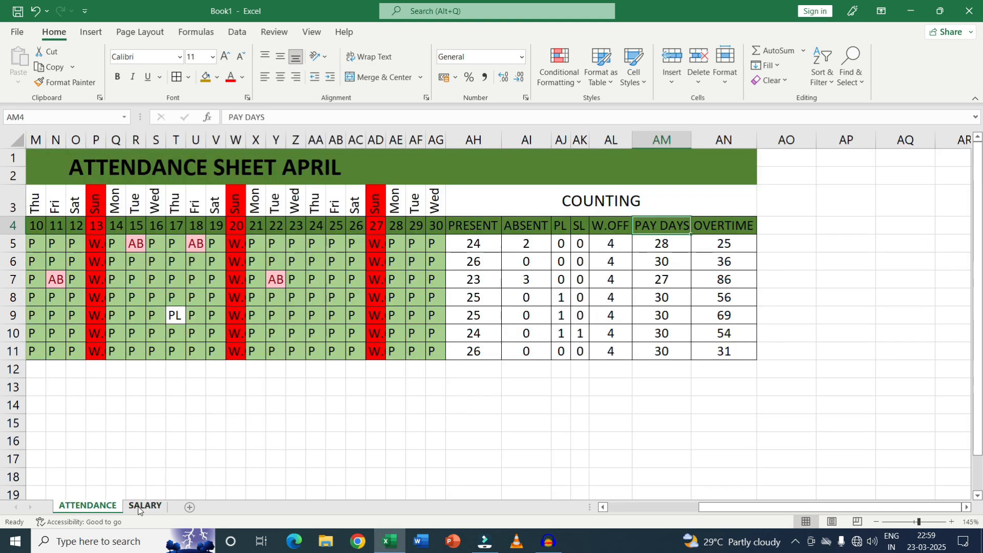
click(139, 507)
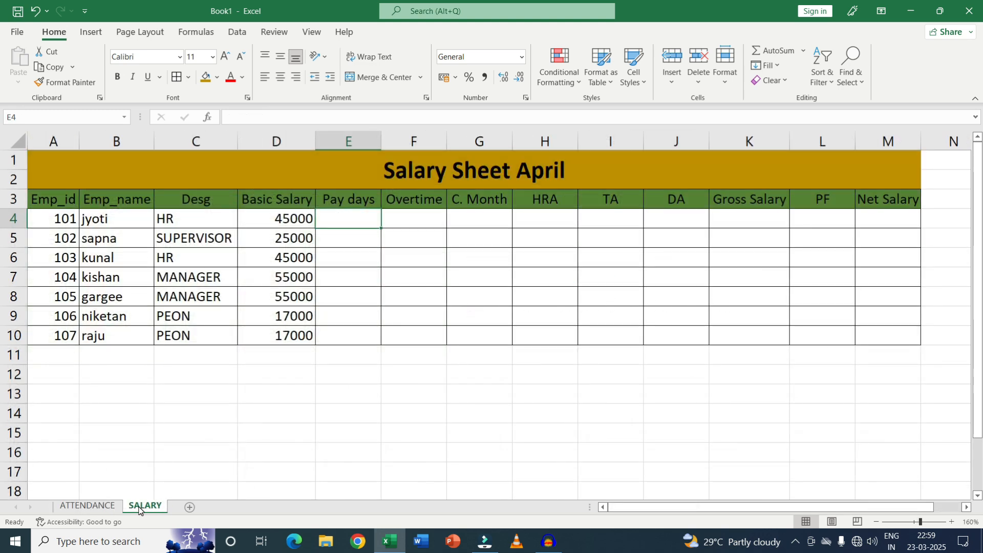
Link the first employee's Pay days in E4 to the attendance sheet with =ATTENDANCE!AM5.
click(351, 199)
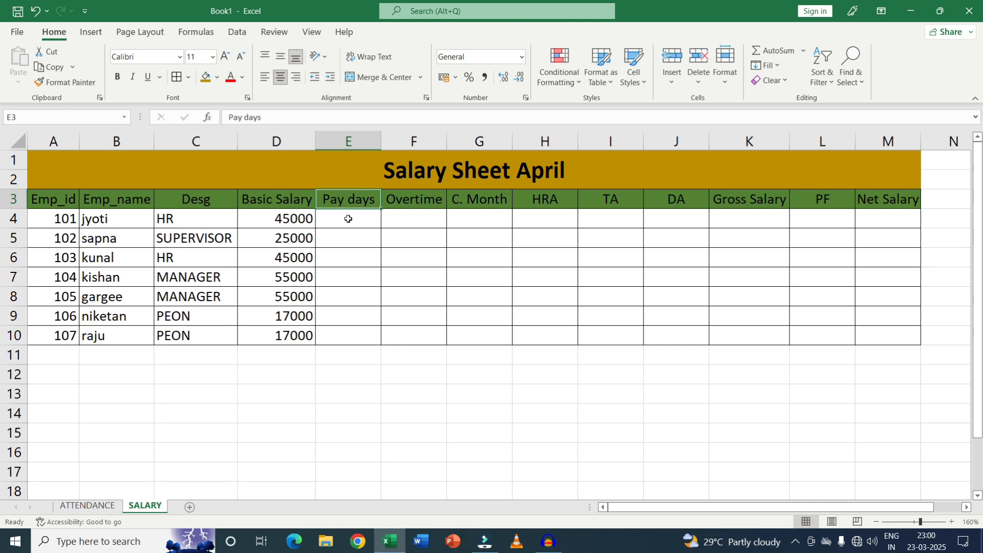
click(348, 219)
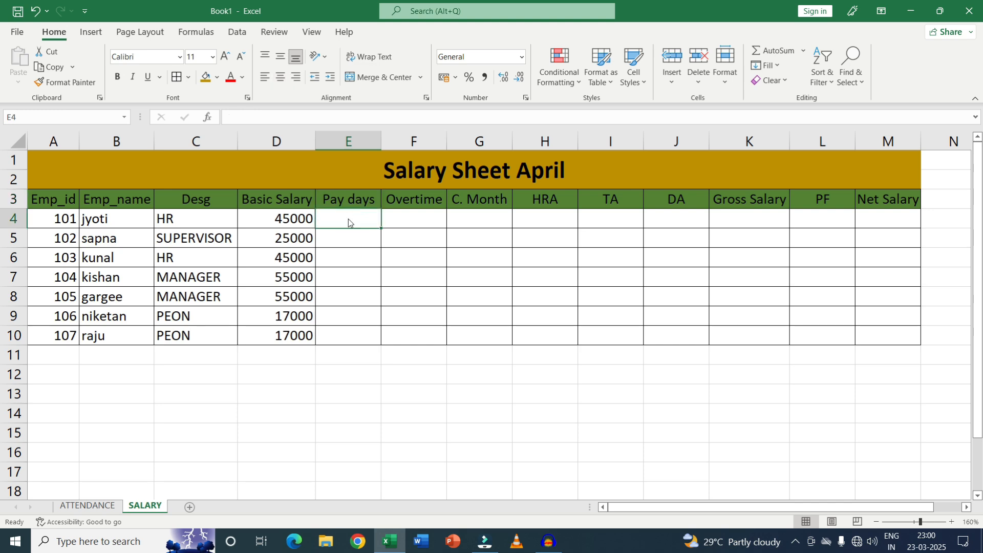
text(=)
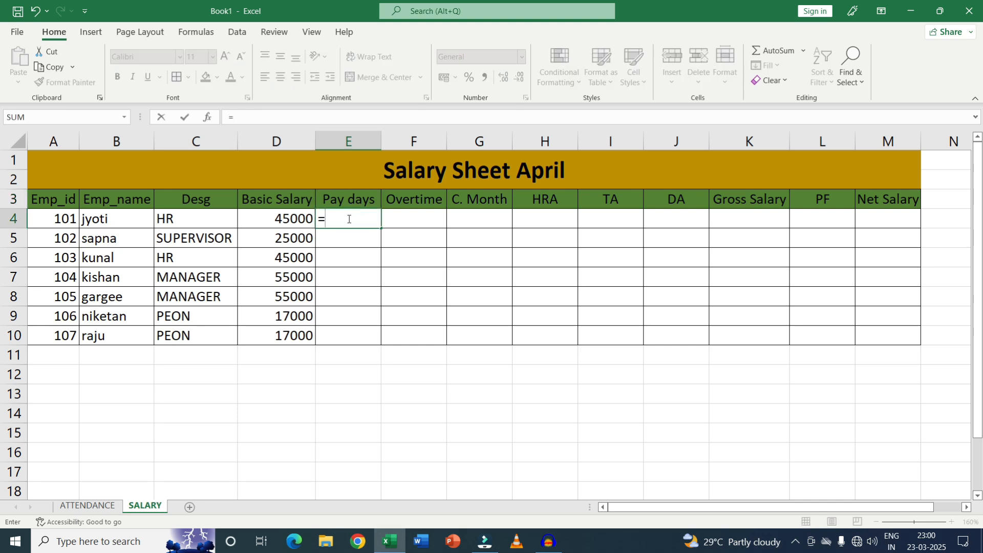
click(92, 506)
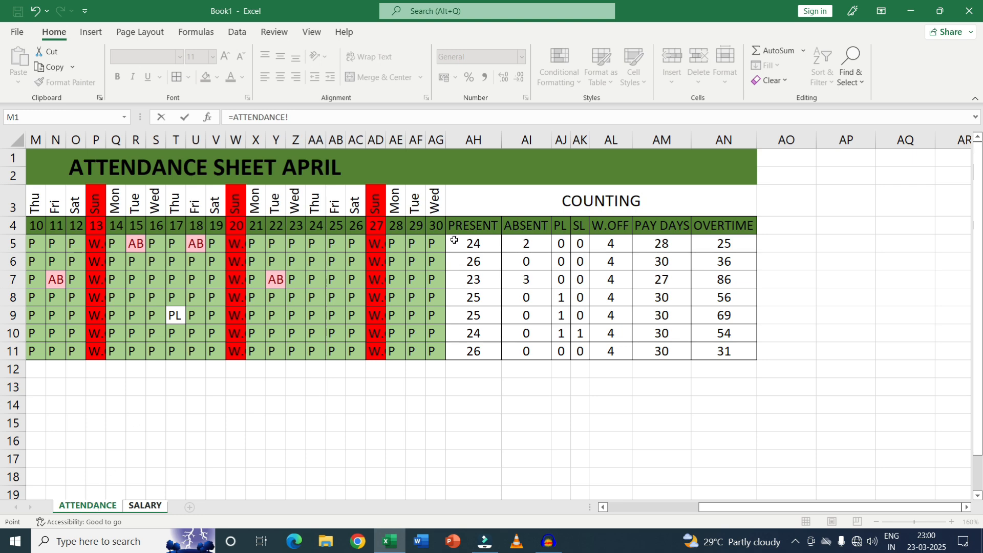
click(669, 247)
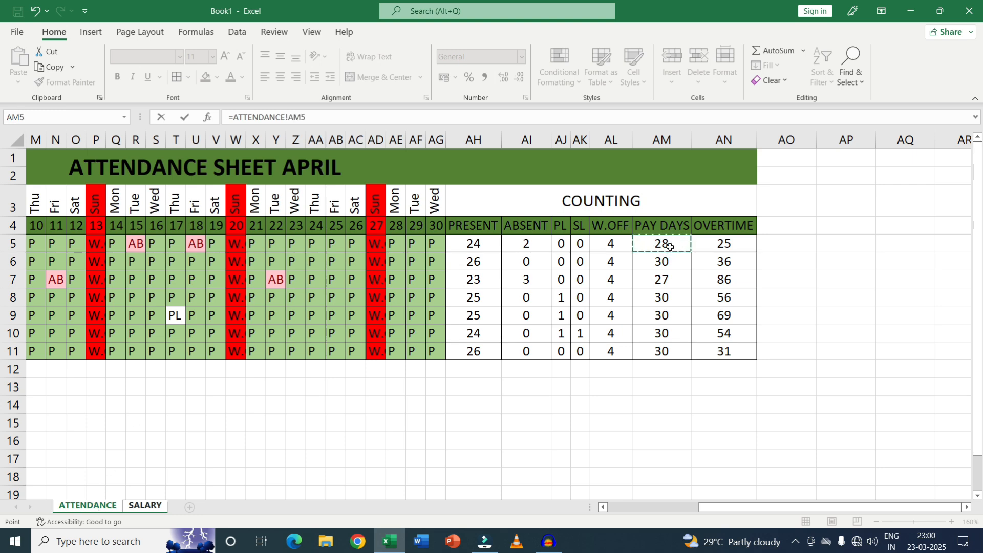
key(Return)
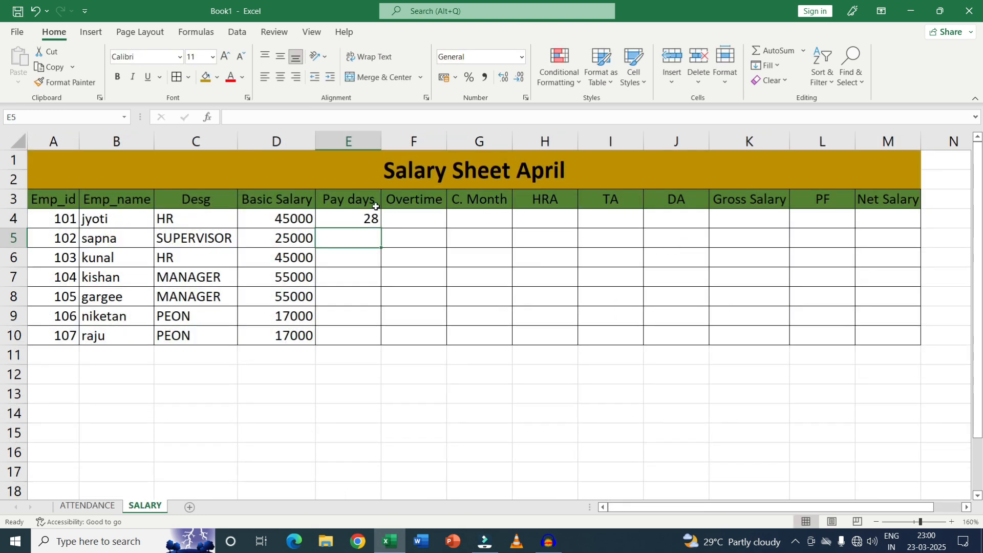
Check E4's link against its source cell on the ATTENDANCE sheet and fill the formula down through E10.
click(352, 218)
click(110, 505)
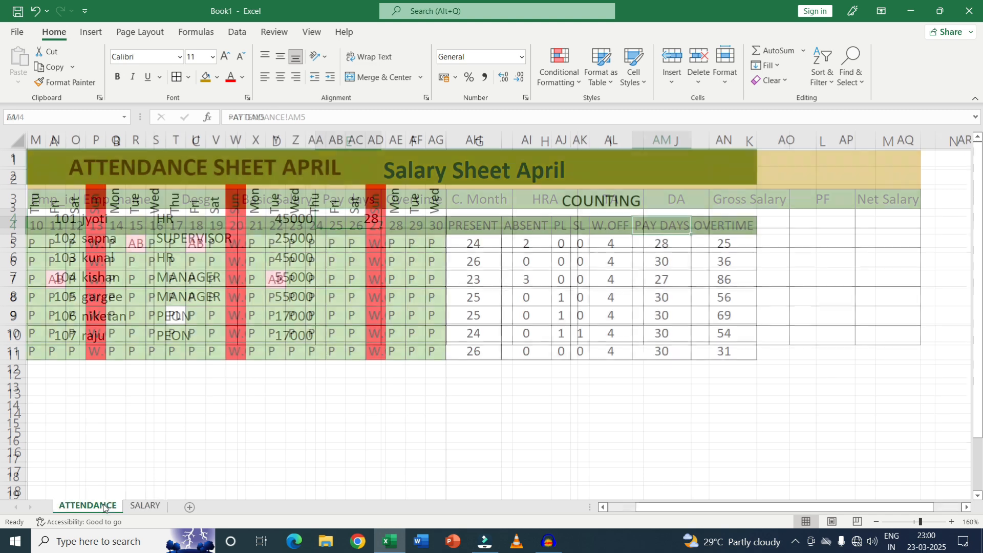
click(672, 244)
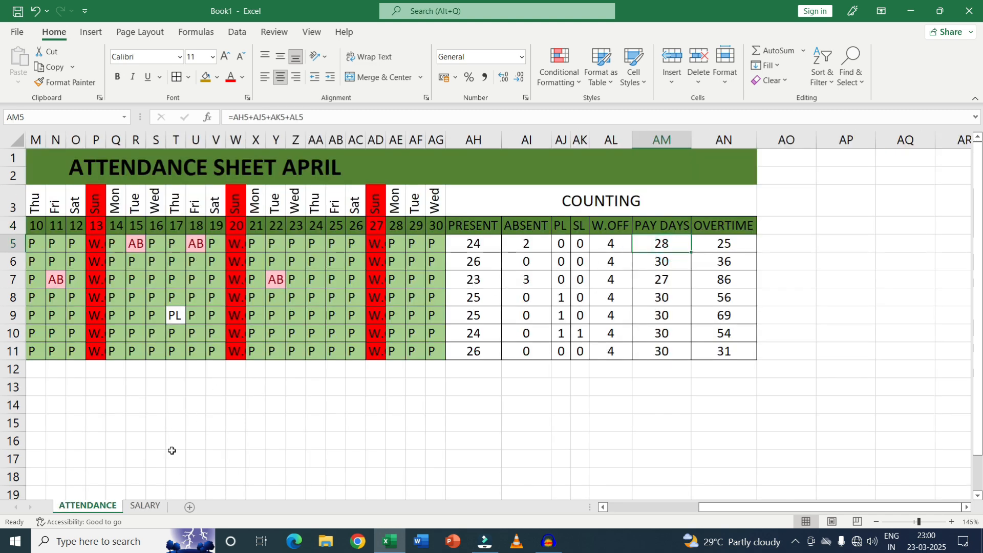
click(146, 505)
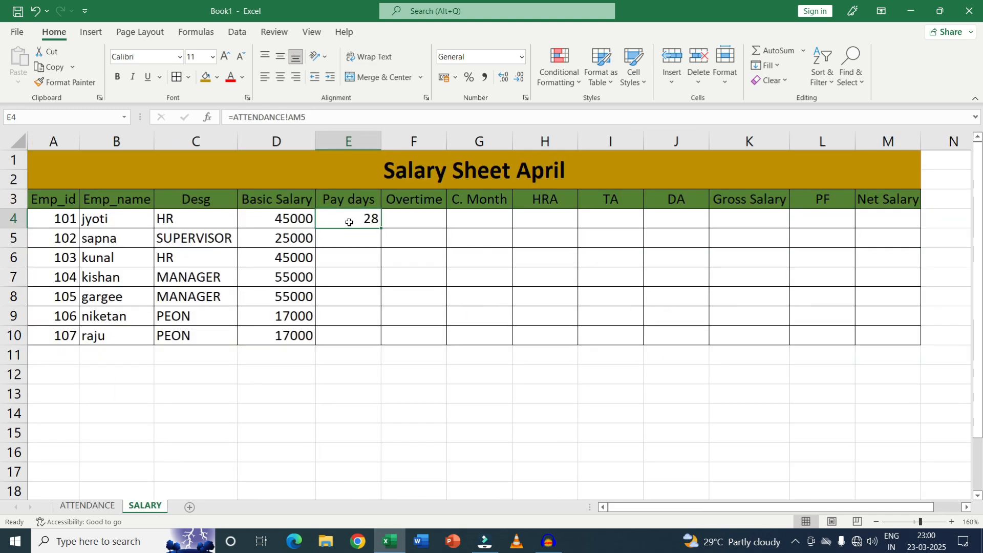
drag(379, 230, 383, 346)
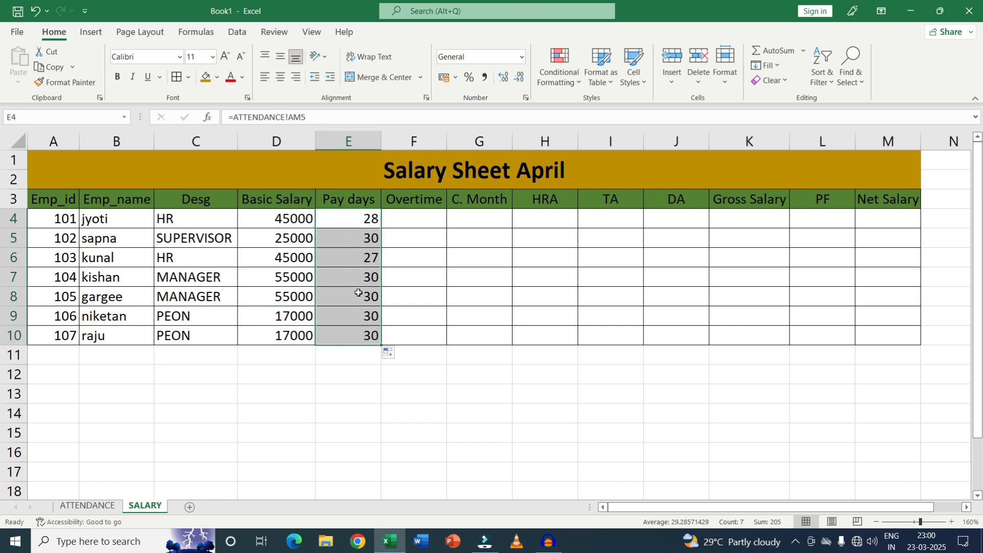
Link the first employee's Overtime in F4 to the attendance sheet with =ATTENDANCE!AN5 and fill the formula down through F10.
click(424, 214)
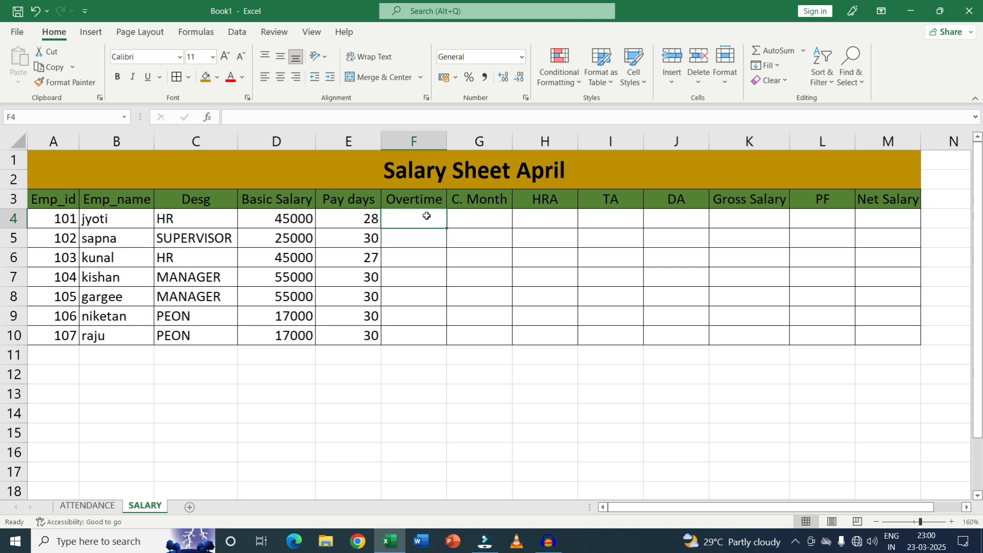
text(=)
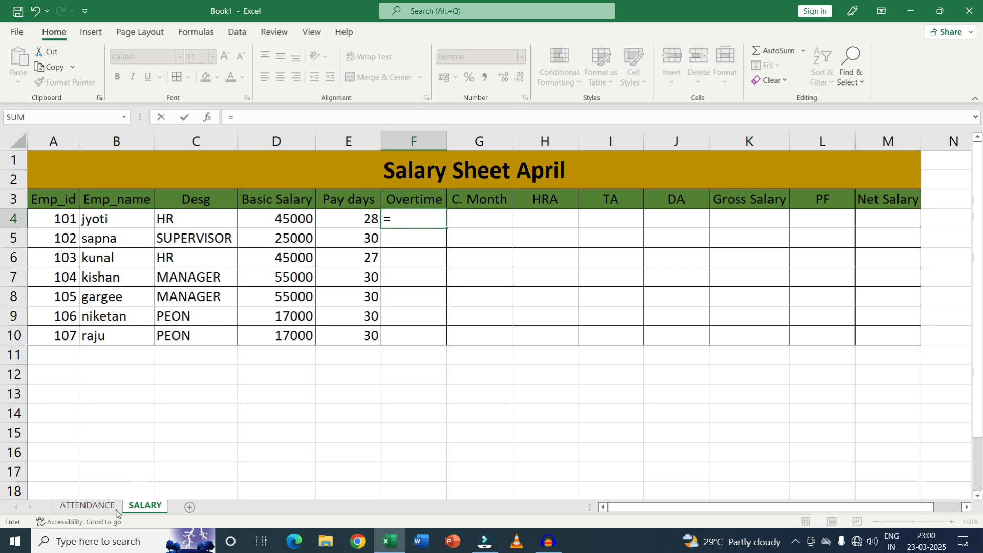
click(89, 506)
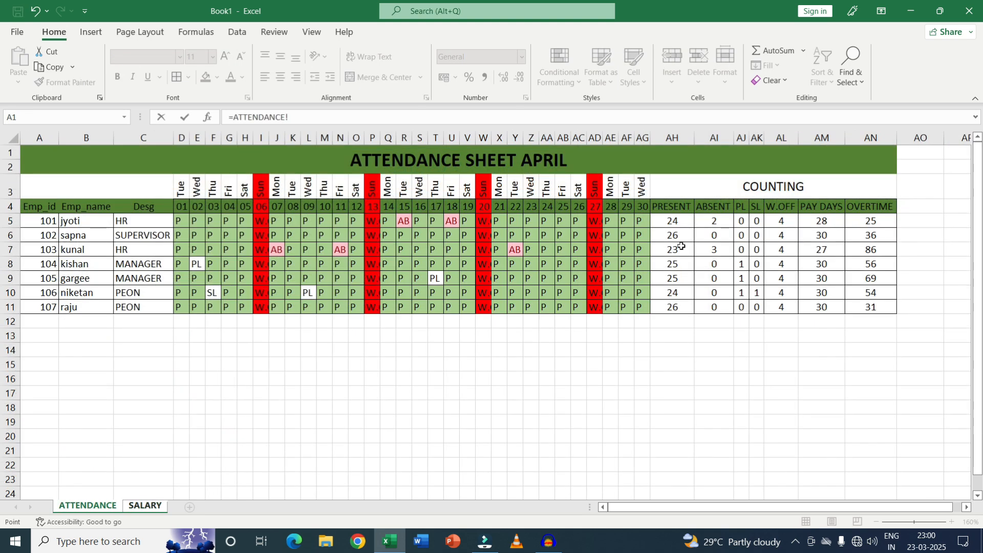
click(866, 224)
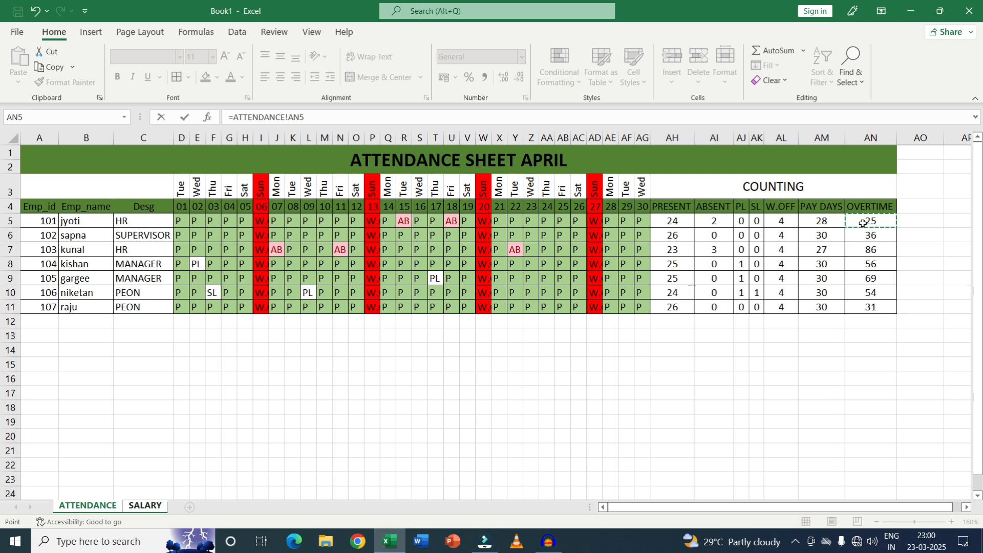
key(Return)
click(421, 222)
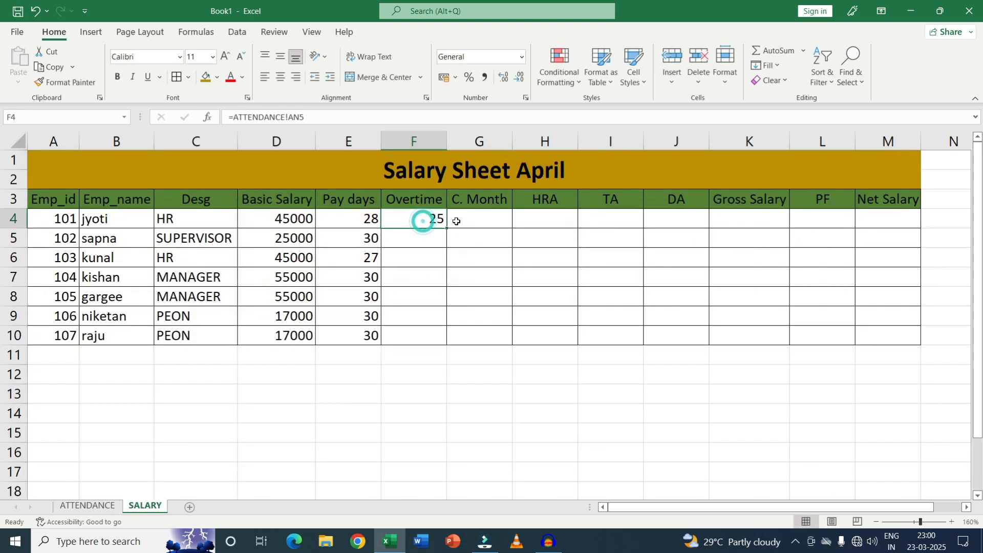
drag(447, 229, 450, 343)
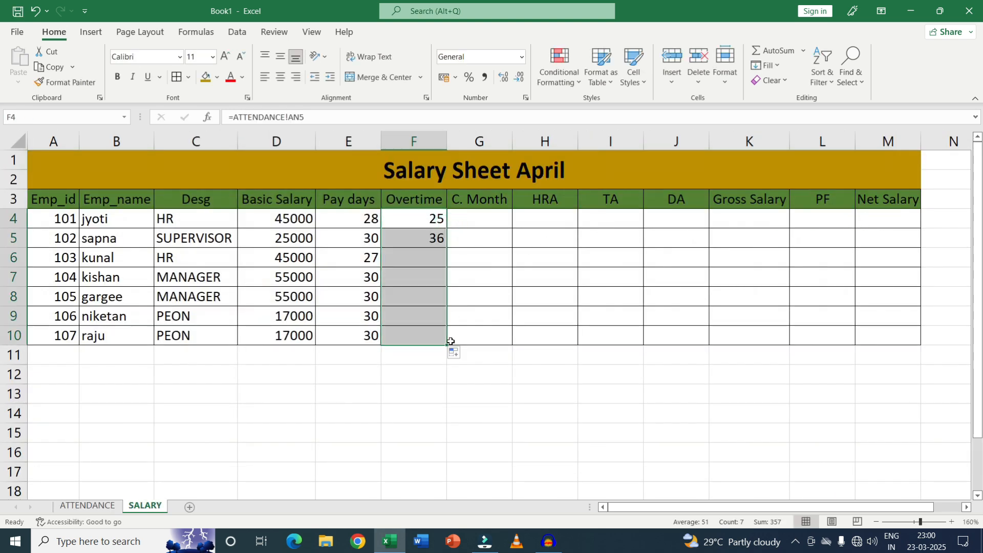
Examine the first employee's Pay days and Overtime cells alongside the empty C. Month cell G4.
click(478, 224)
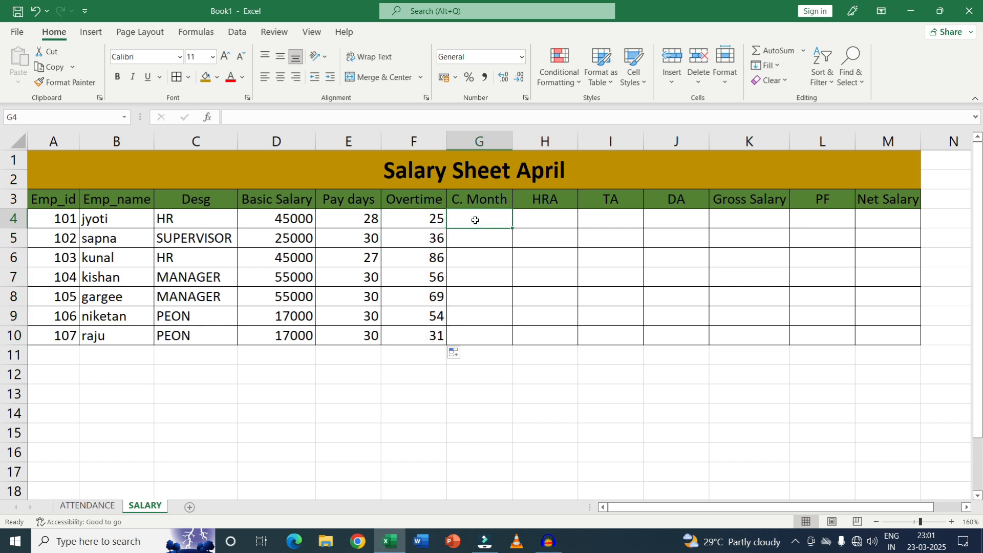
click(432, 218)
click(350, 219)
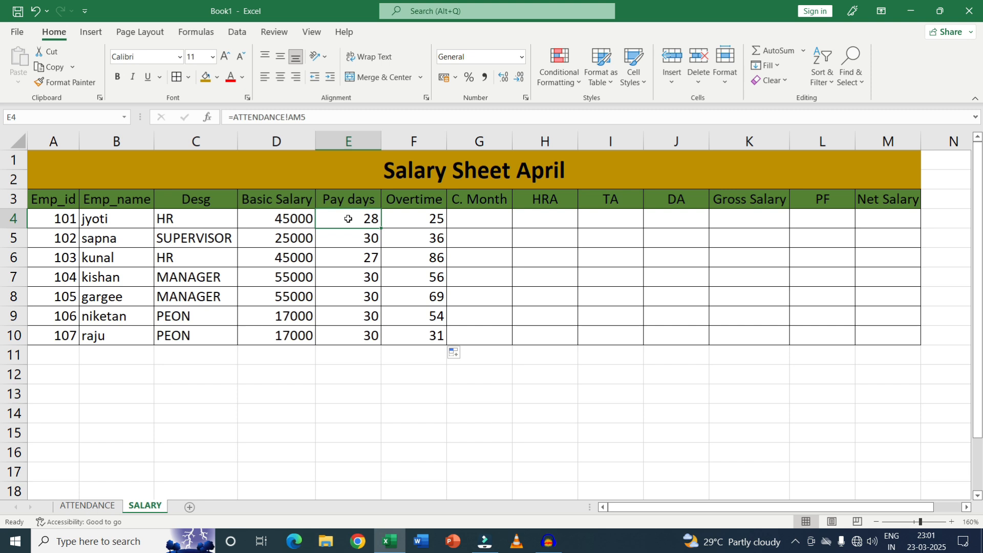
click(476, 219)
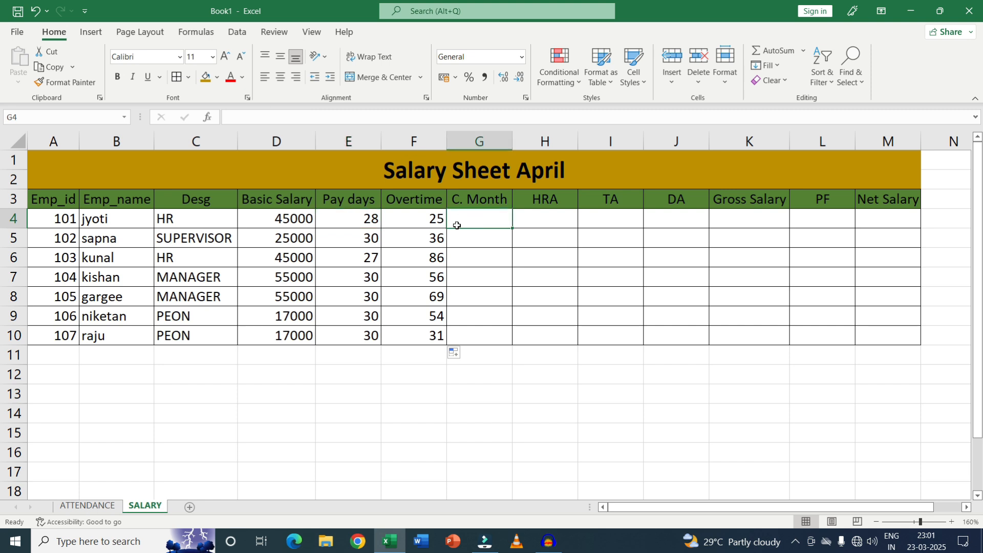
click(424, 220)
click(361, 217)
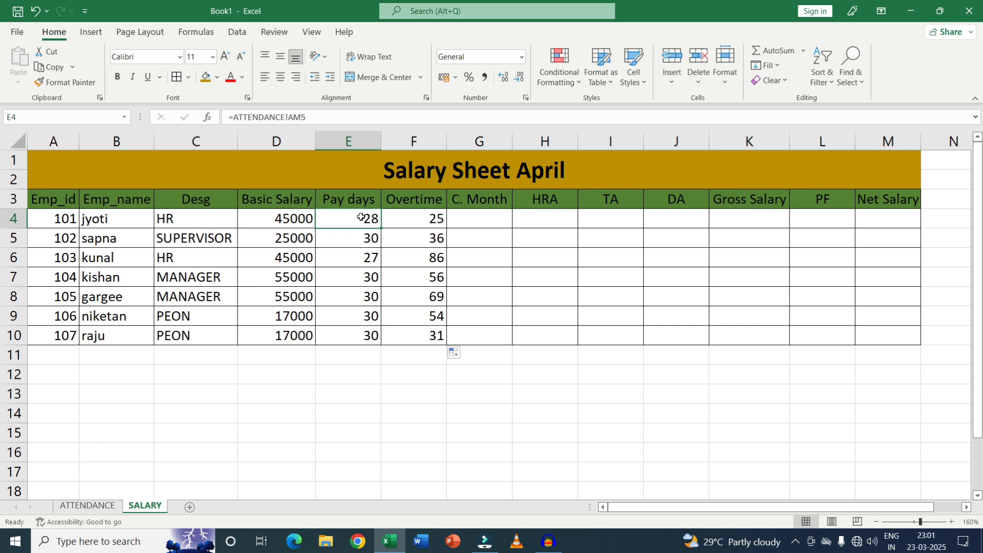
click(471, 222)
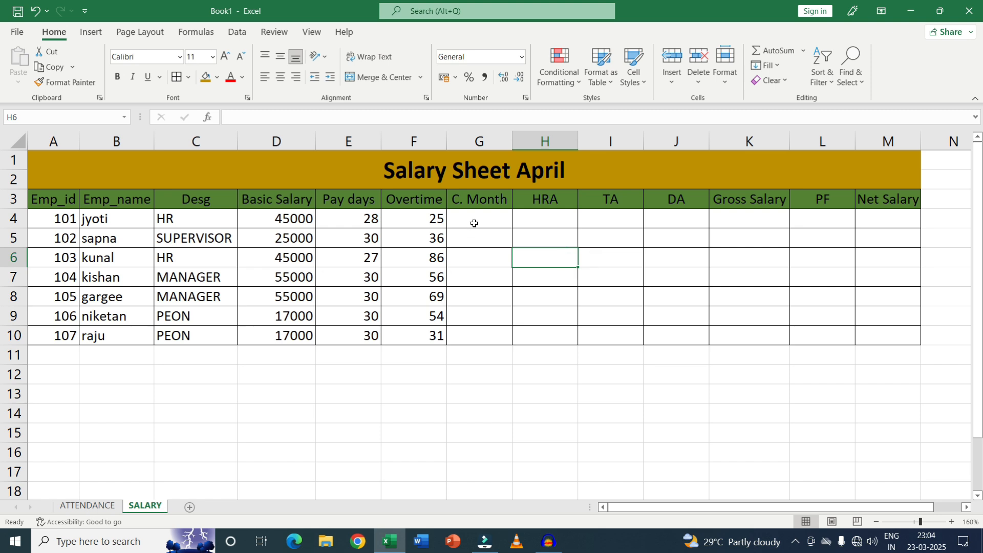
Start the C. Month formula in G4 with the pay-days part =(D4/30)*E4 and check each of its terms.
click(475, 219)
text(=)
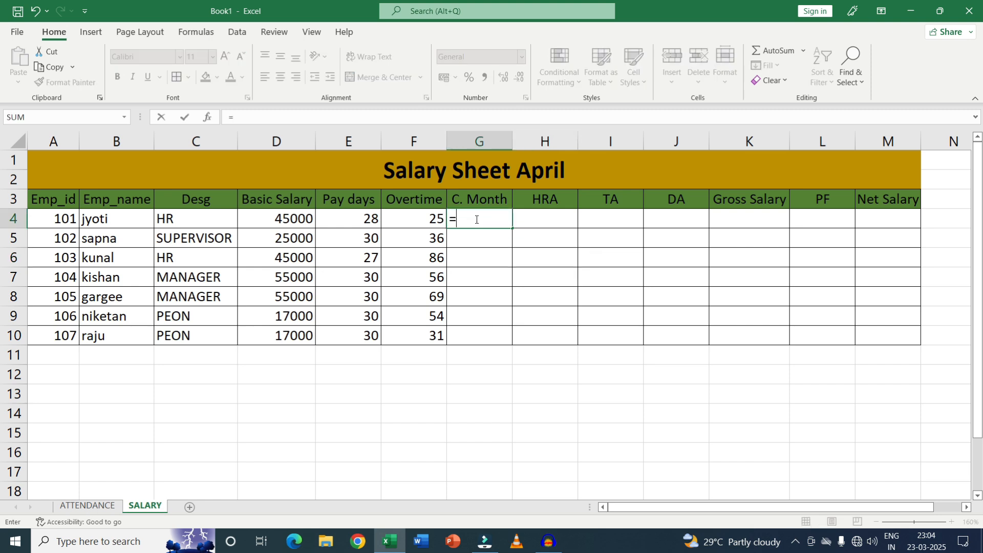
click(284, 221)
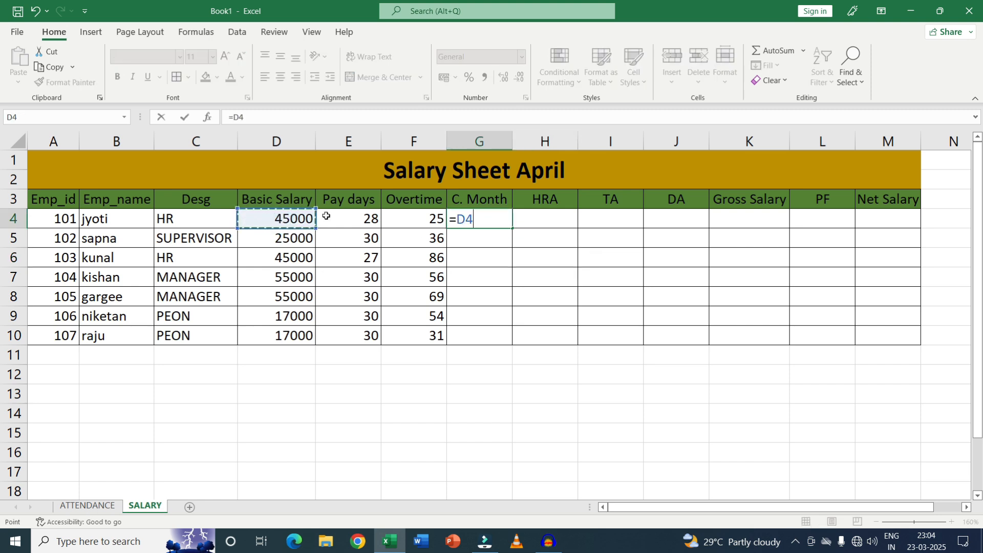
text(/30)
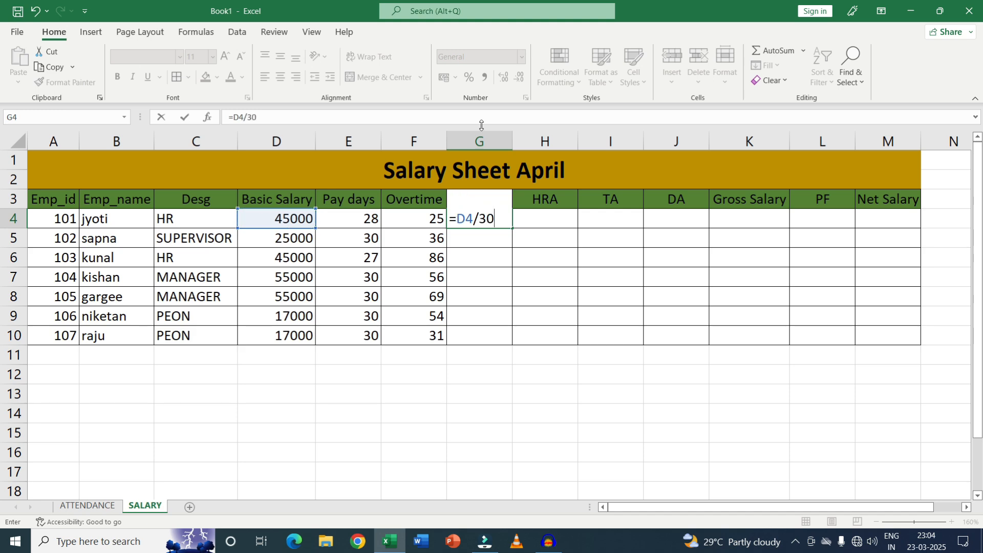
click(464, 217)
text(()
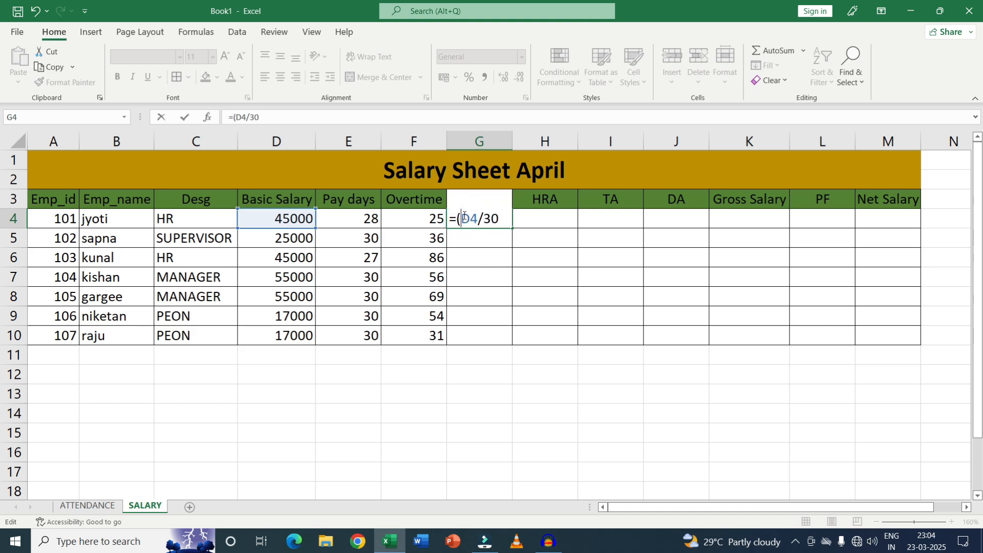
key(Right)
text()*)
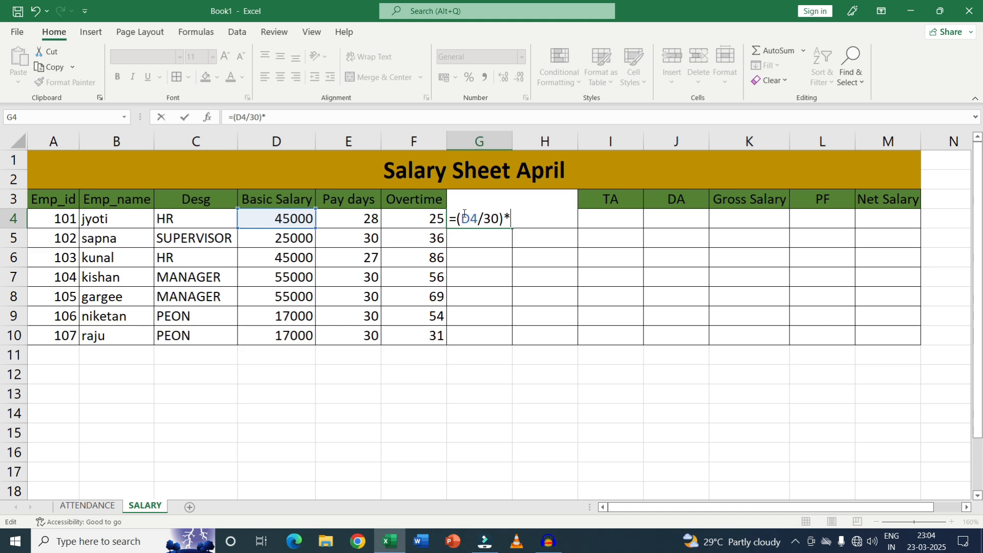
click(358, 223)
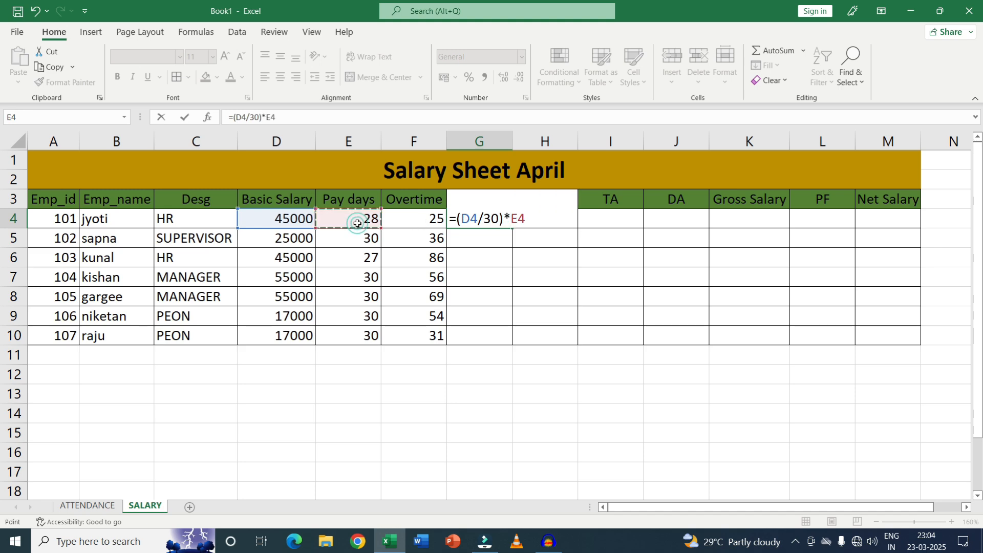
click(474, 219)
double_click(467, 219)
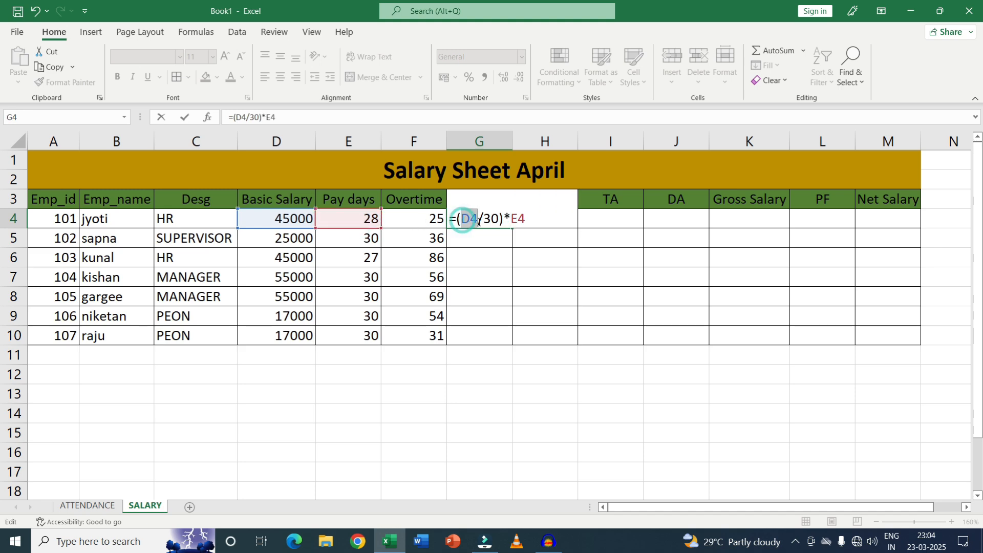
double_click(490, 219)
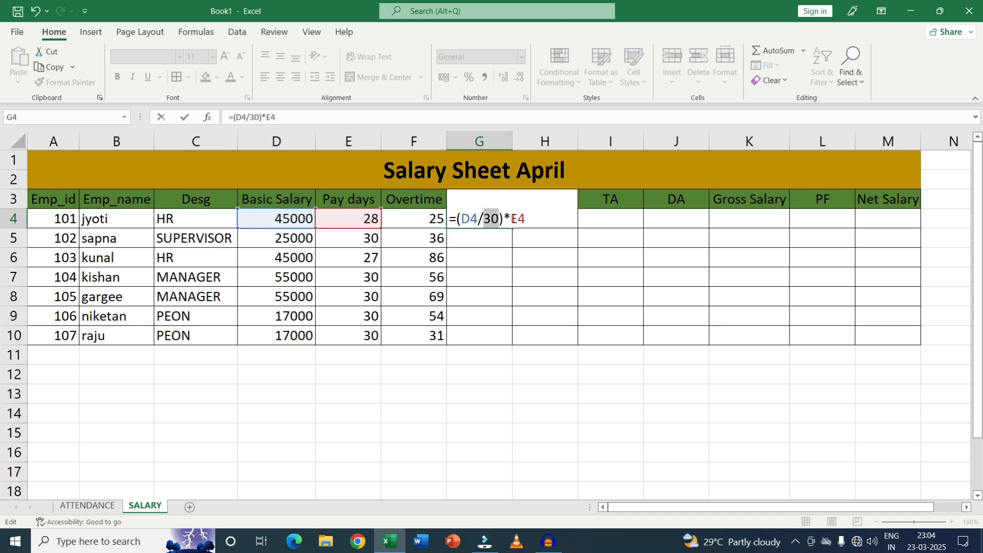
double_click(517, 219)
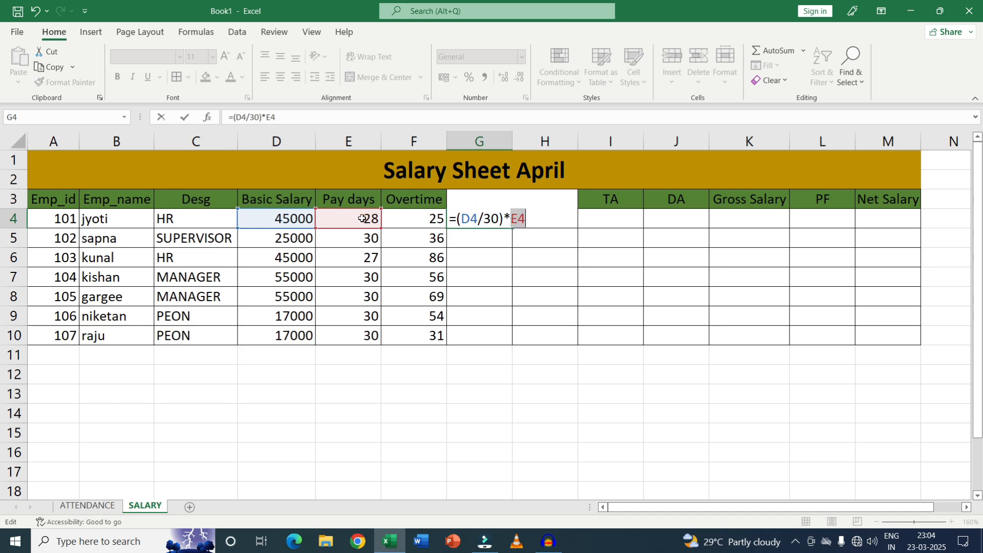
Extend G4's formula with the overtime pay part +(D4/30/8)*F4 and enter it.
click(526, 221)
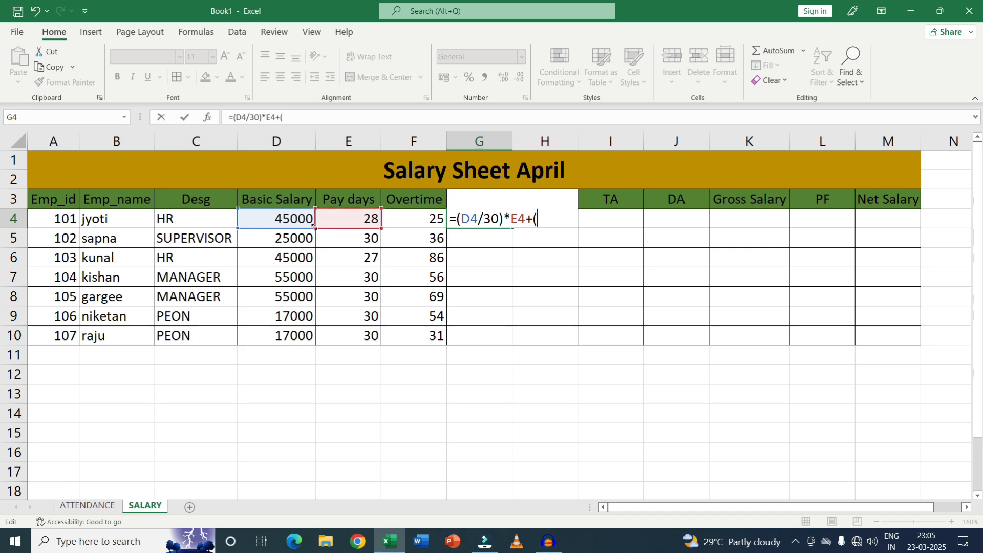
click(277, 220)
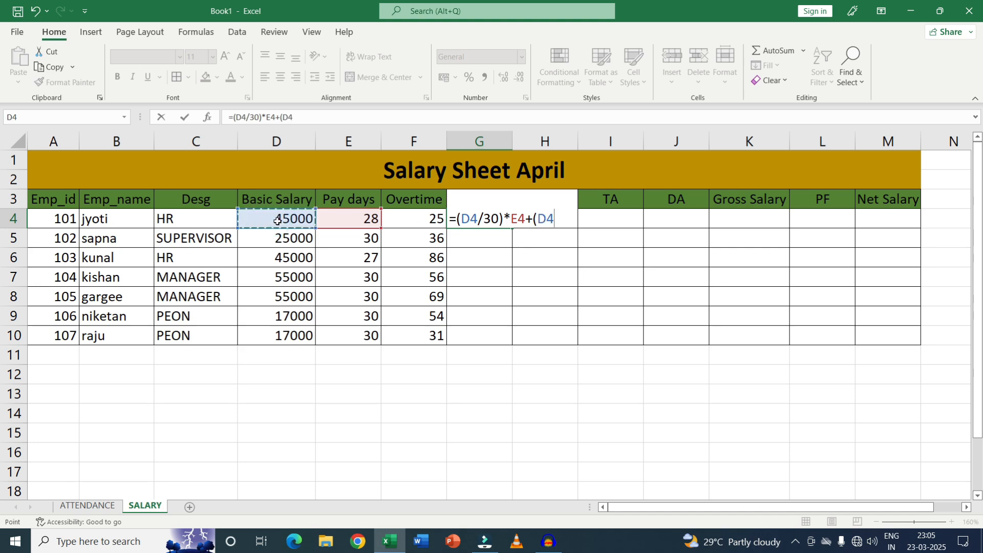
text(/30)
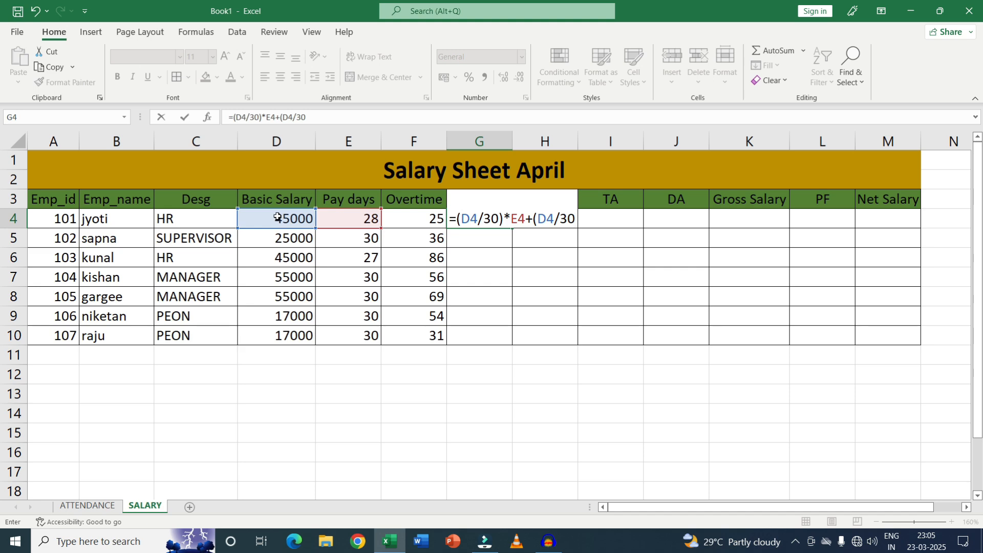
text(/)
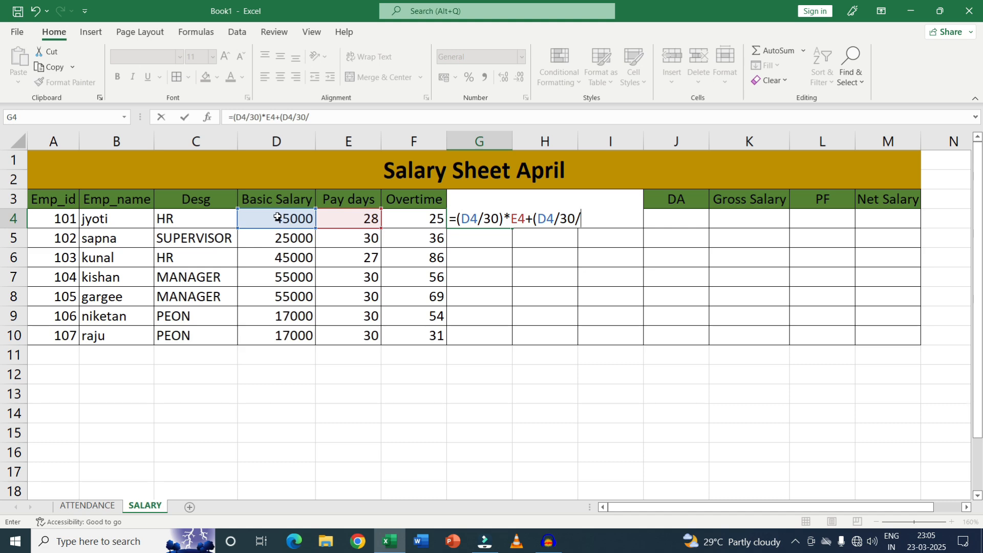
text(8)*)
click(421, 219)
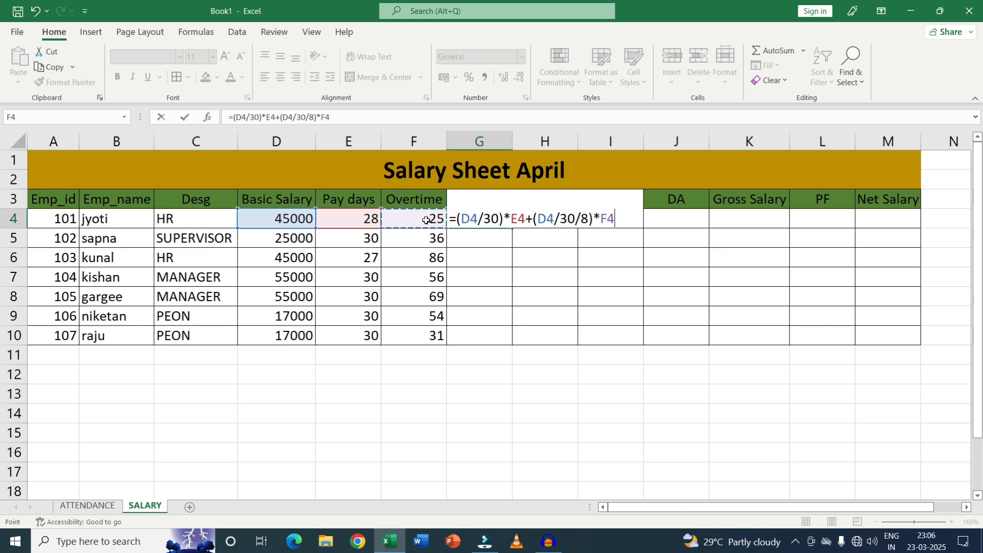
text(*2)
key(BackSpace)
key(BackSpace)
key(Return)
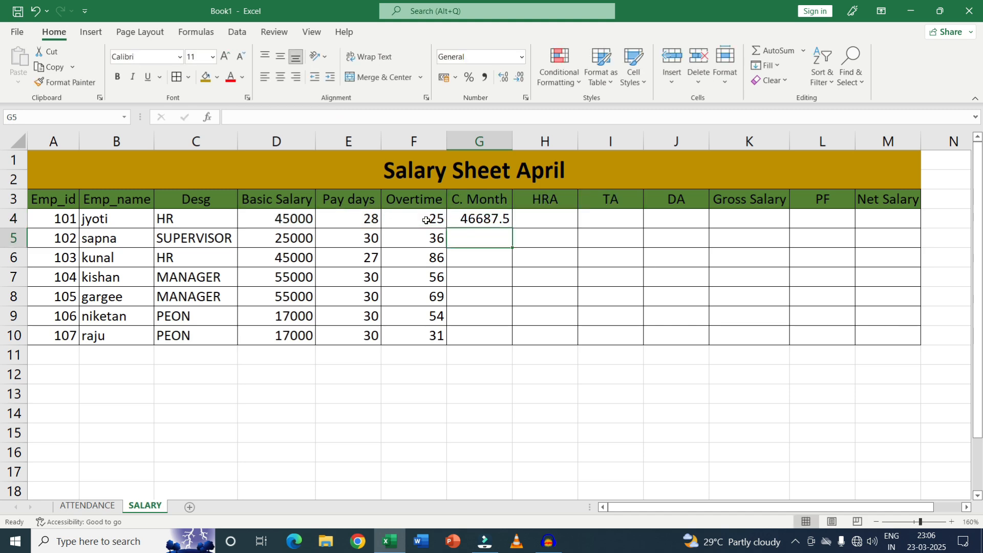
Fill the C. Month formula from G4 down through G10 and review the formula.
click(486, 219)
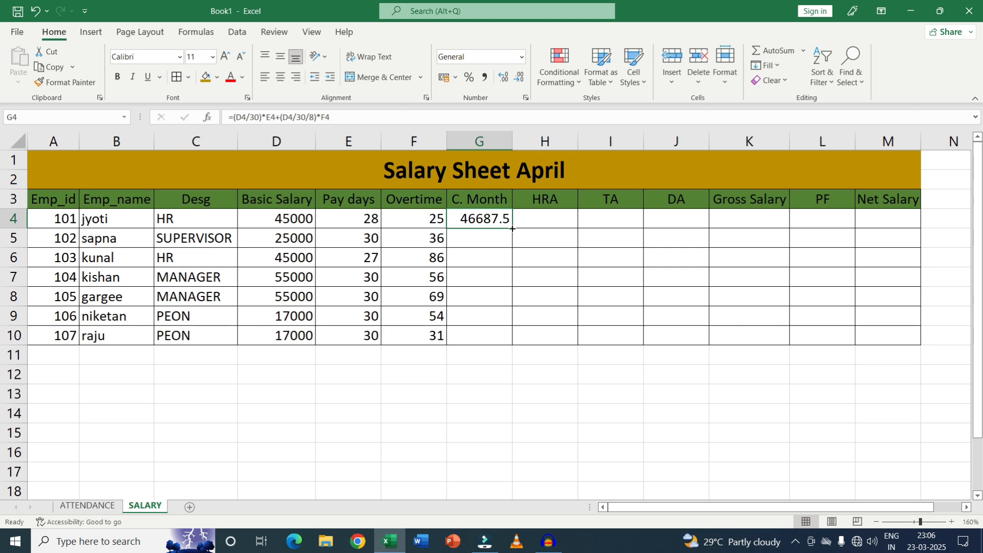
click(352, 197)
click(410, 198)
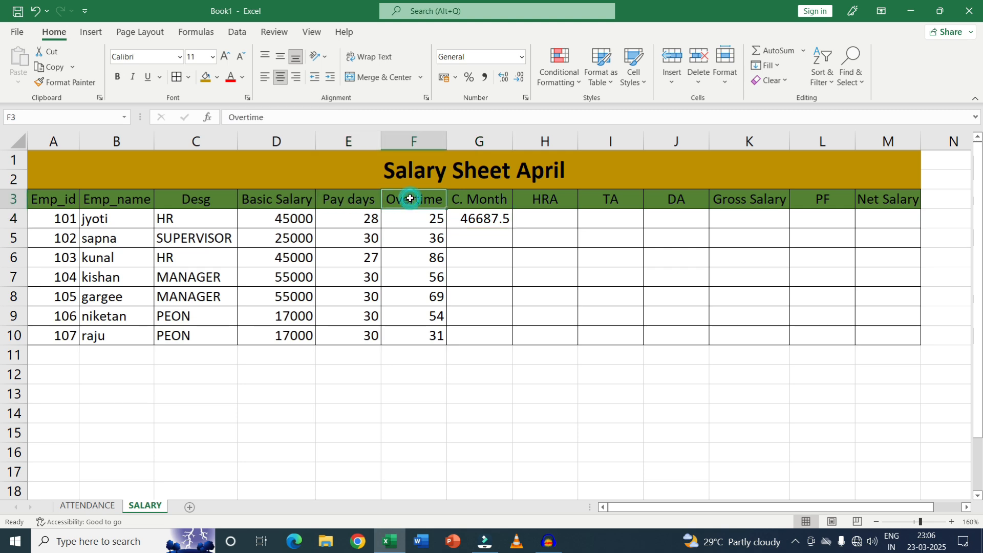
click(494, 215)
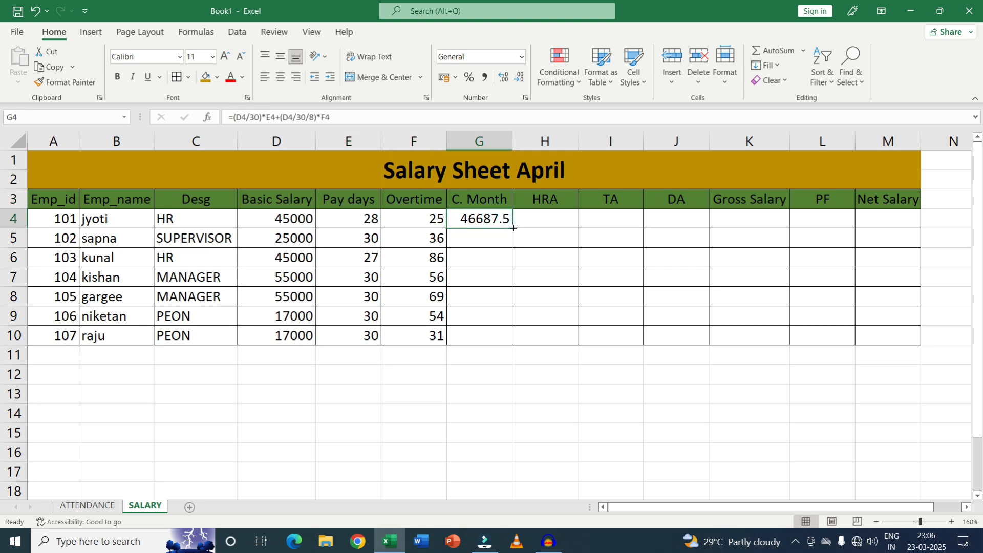
drag(513, 227, 513, 228)
double_click(513, 228)
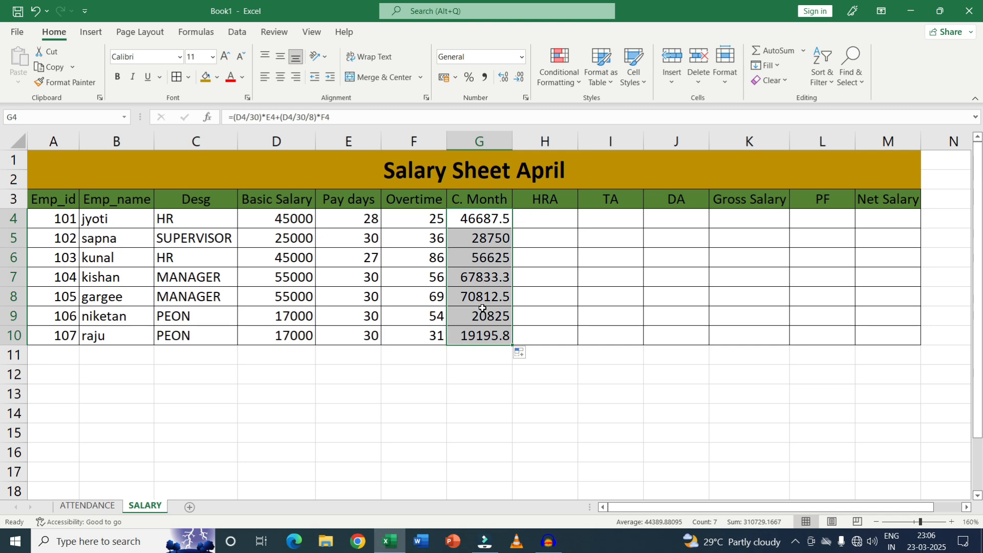
drag(342, 117, 224, 119)
click(342, 117)
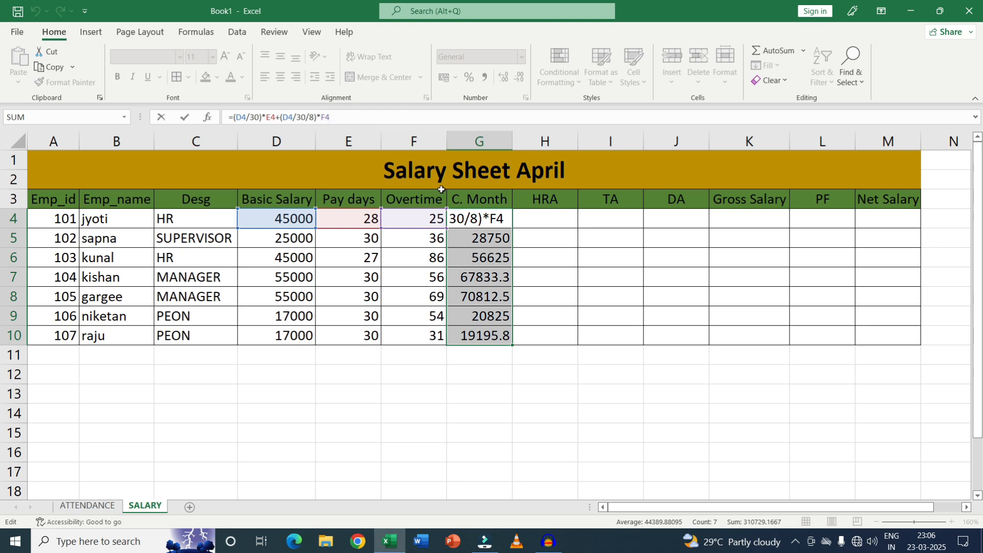
click(555, 200)
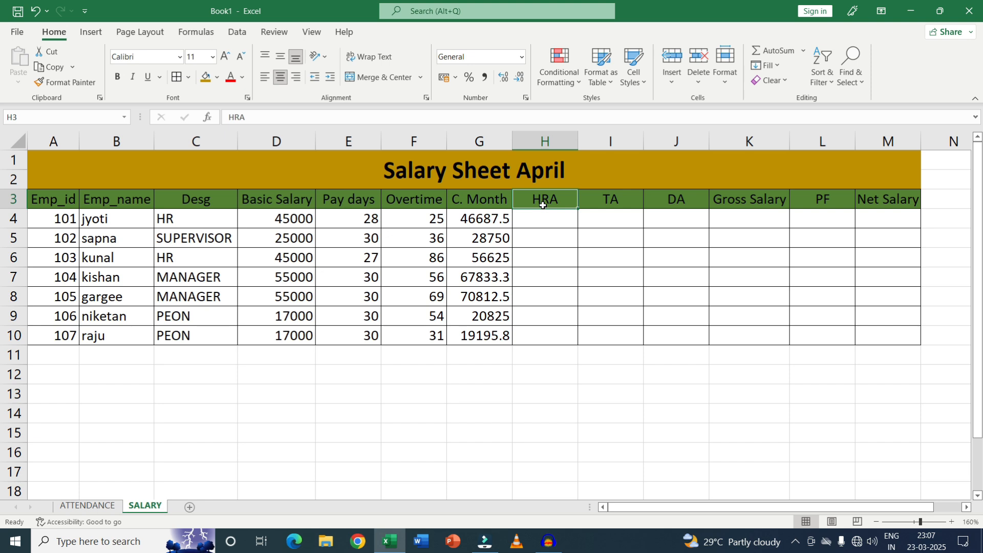
click(611, 201)
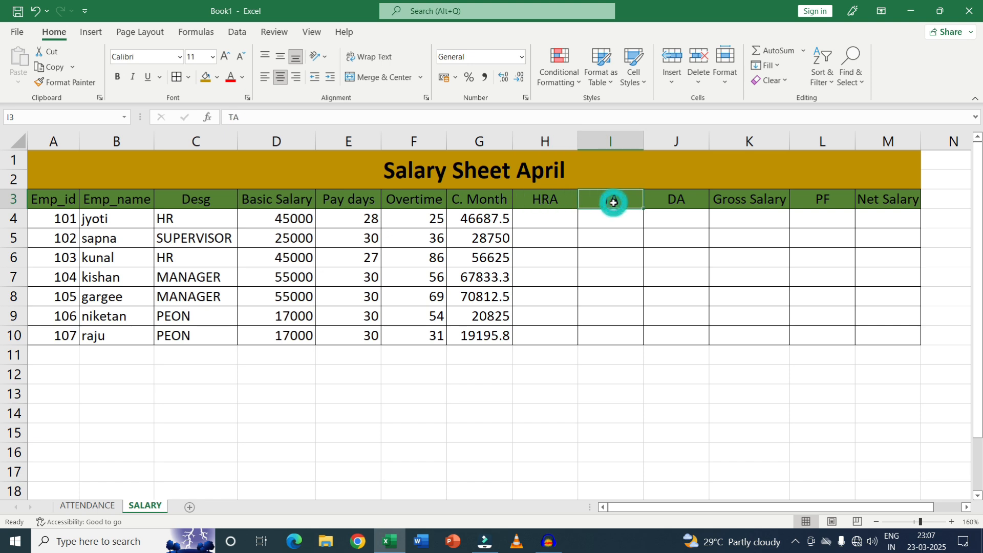
click(669, 201)
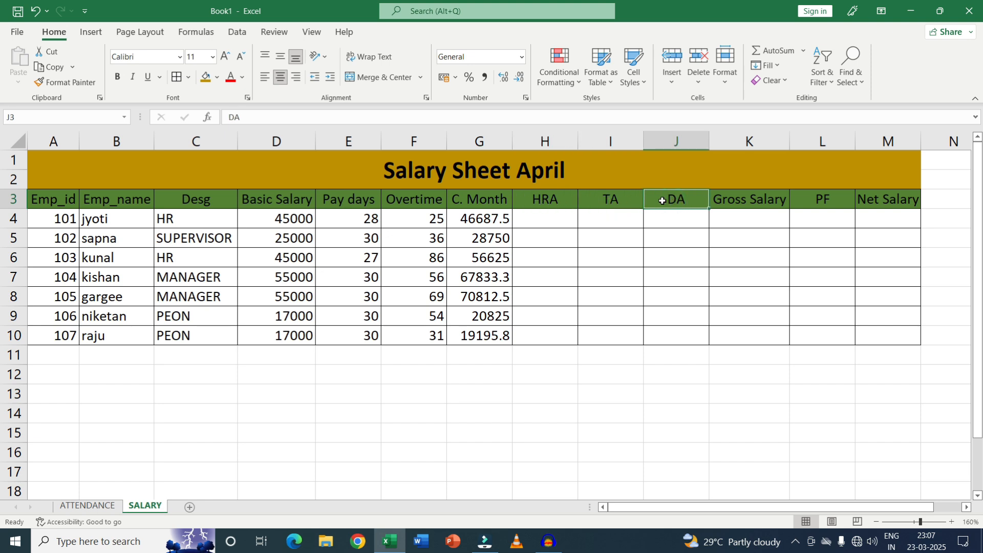
click(533, 394)
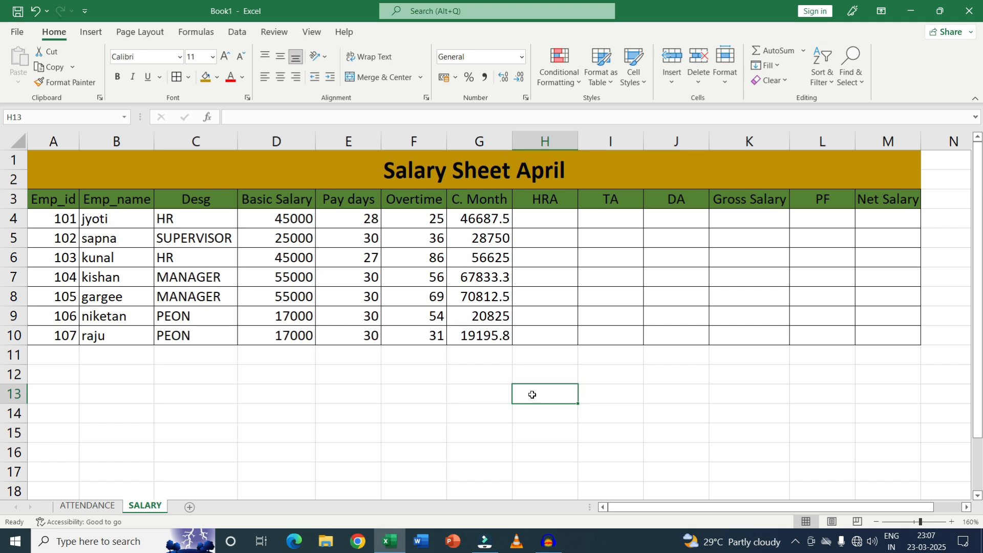
Enter the HRA formula =D4*30% in H4 and fill it down through H10.
click(540, 219)
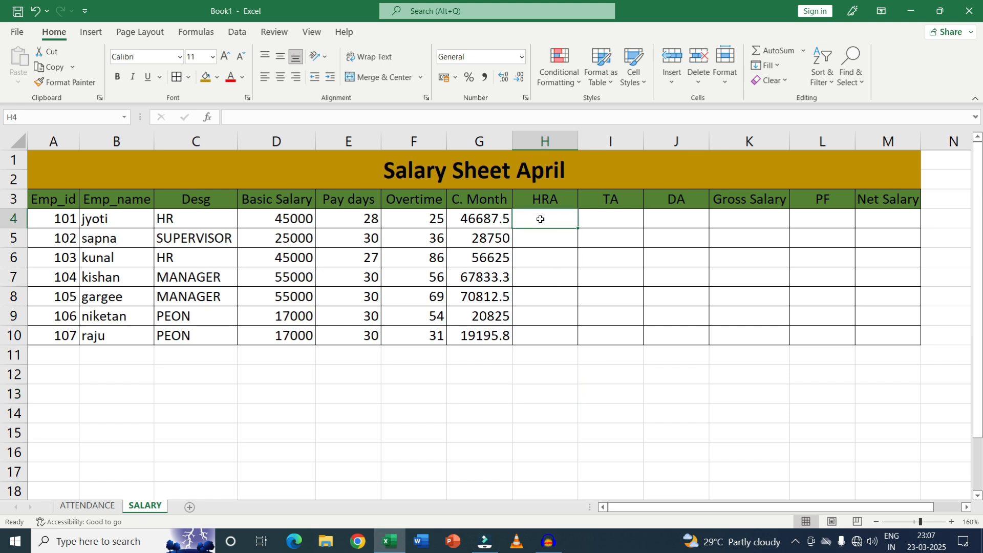
text(=)
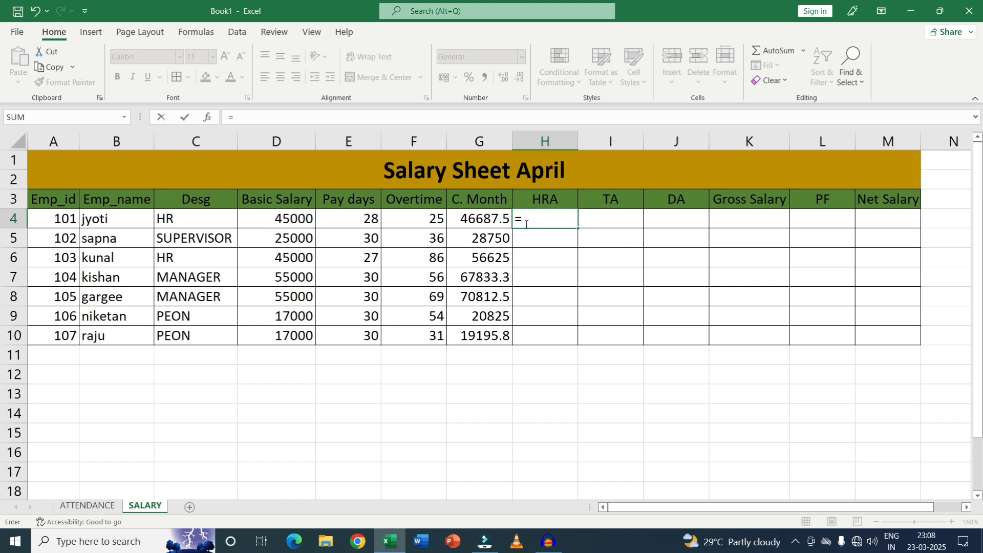
click(282, 220)
text(*)
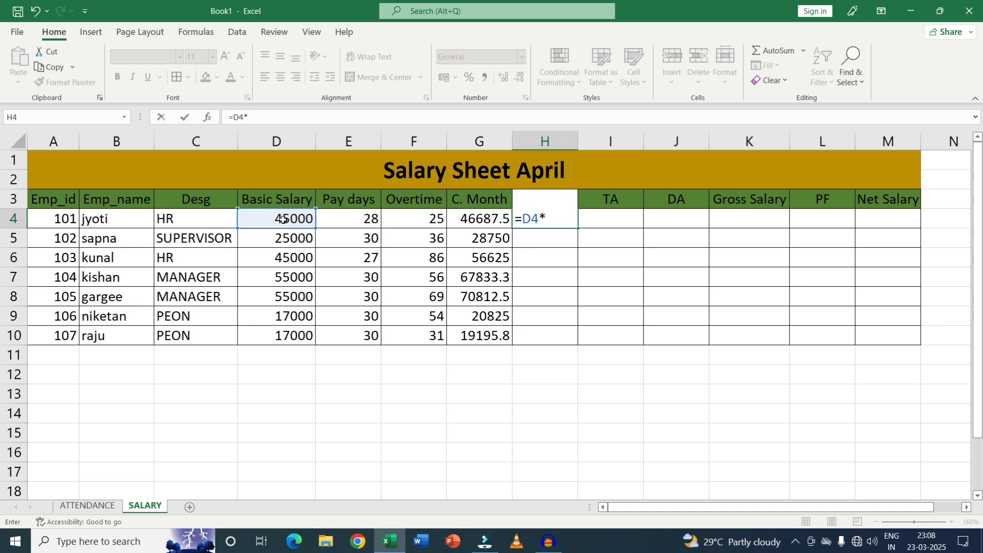
text(30%)
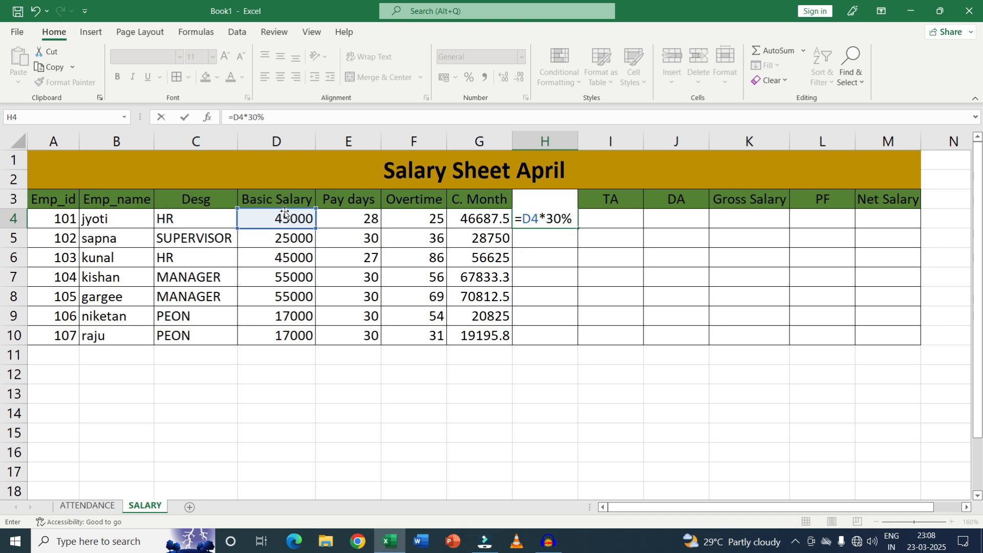
key(Return)
click(540, 216)
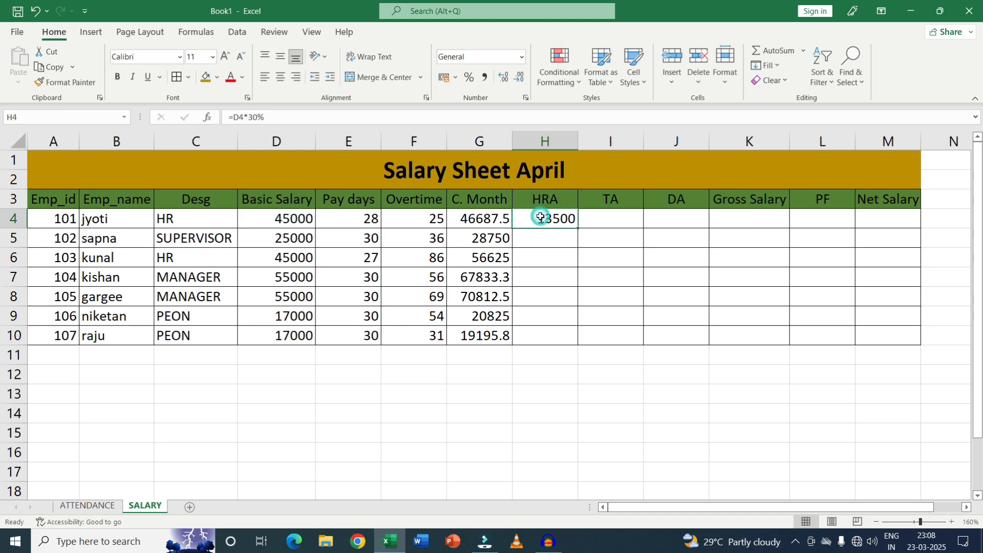
double_click(578, 228)
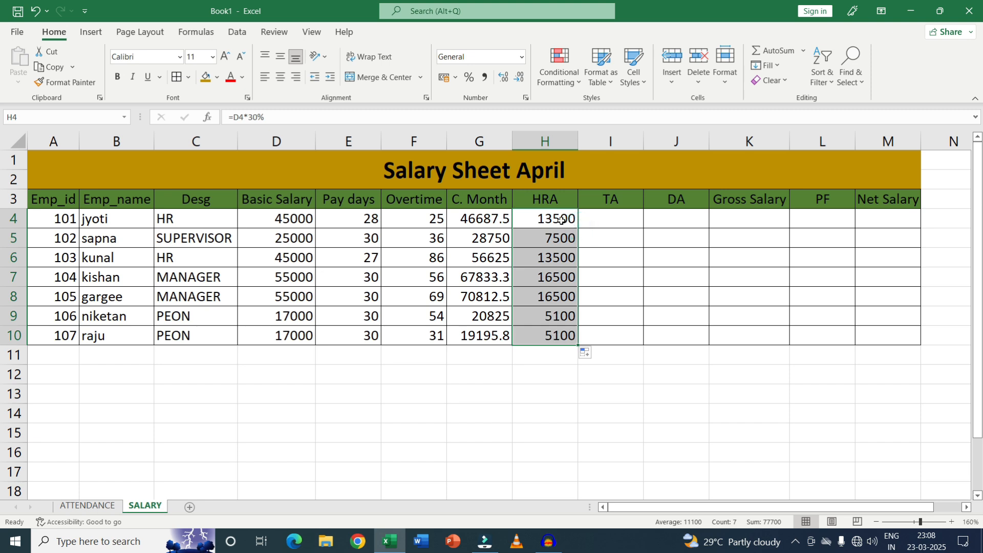
Add an allowance rate table in H12:I14 with HRA 30%, TA 6% and DA 6%.
click(611, 219)
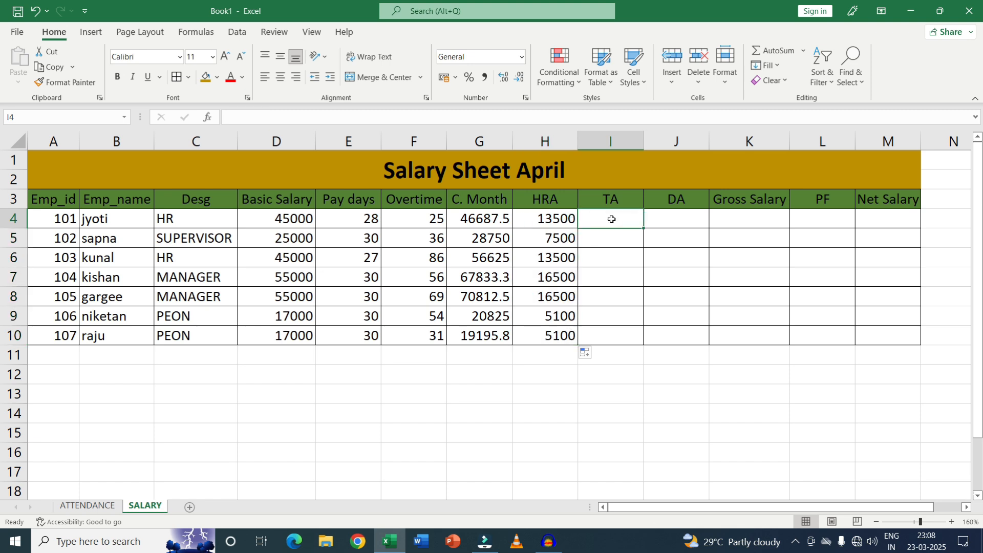
click(536, 371)
text(HRA)
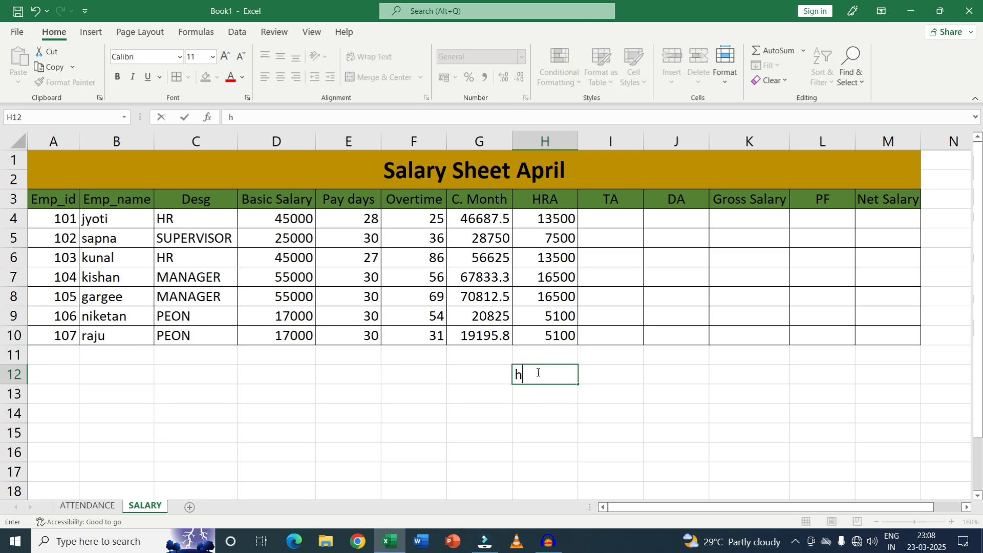
key(Tab)
text(30%)
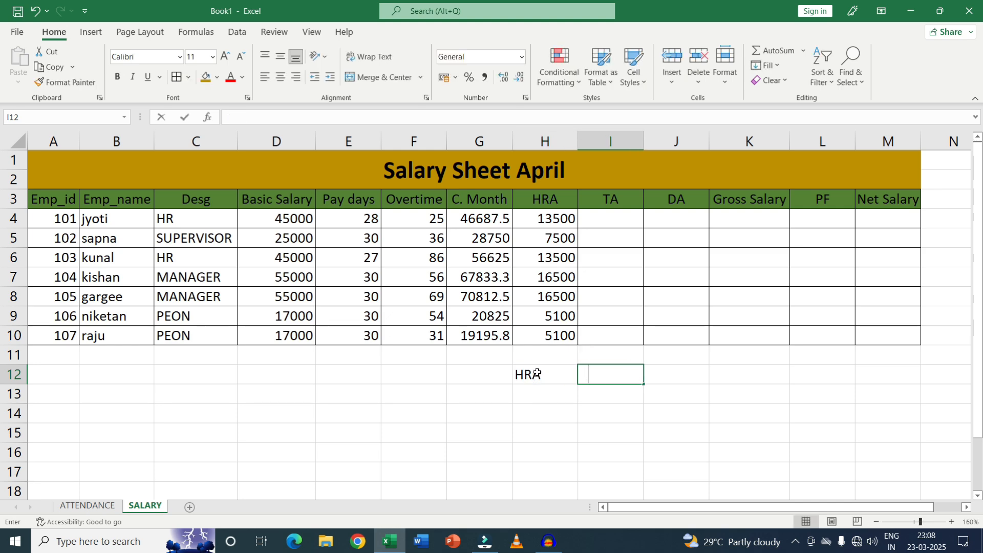
key(Return)
text(TA)
key(Tab)
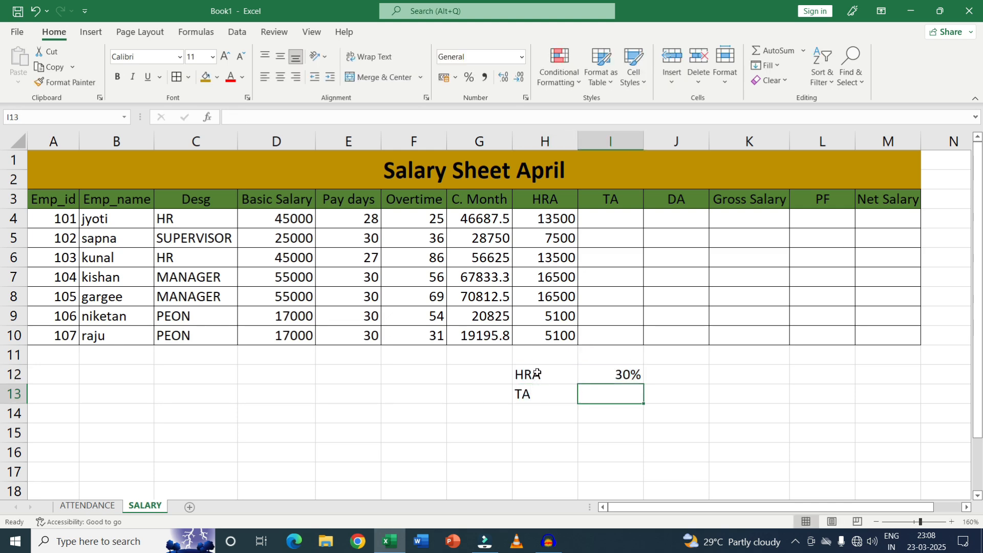
text(6%)
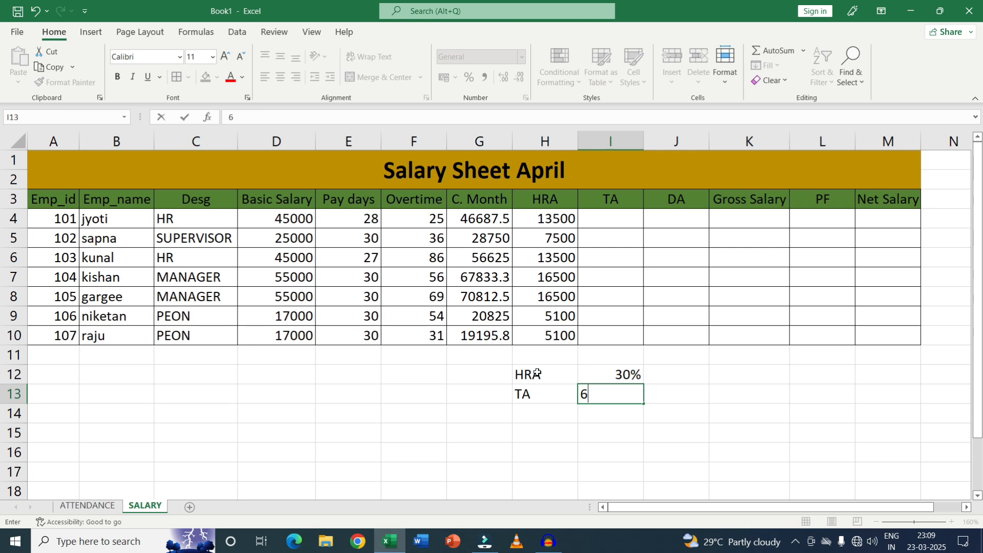
key(Return)
text(DA)
key(Tab)
text(6%)
Review the HRA, TA and DA rates below the sheet alongside the filled HRA column.
drag(609, 375, 604, 410)
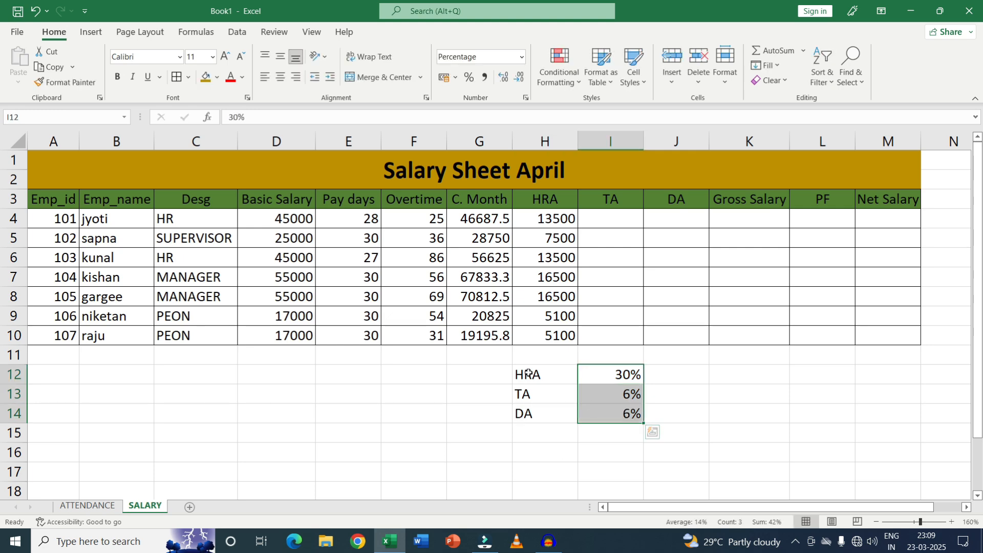
drag(530, 373, 618, 411)
click(618, 377)
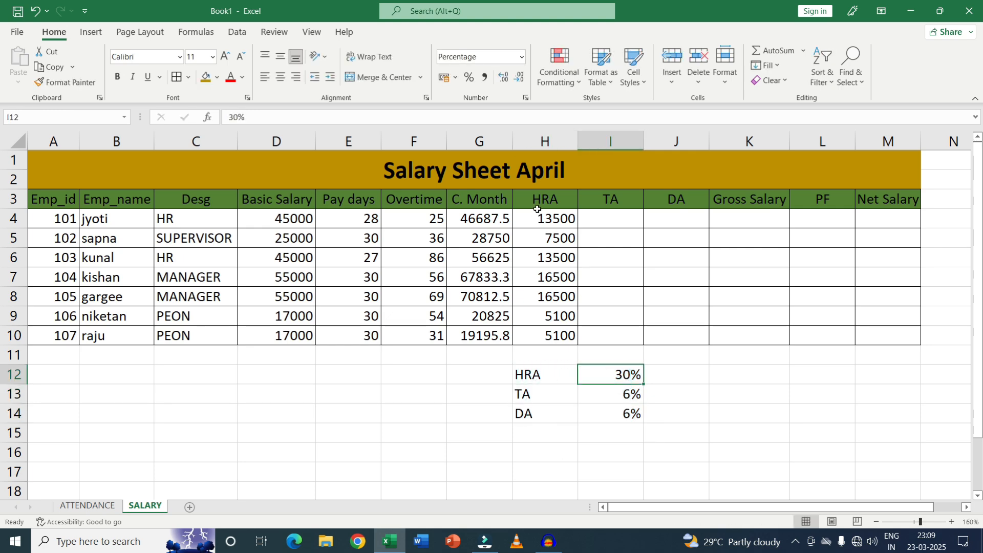
drag(538, 217, 557, 336)
click(619, 374)
drag(620, 393, 623, 412)
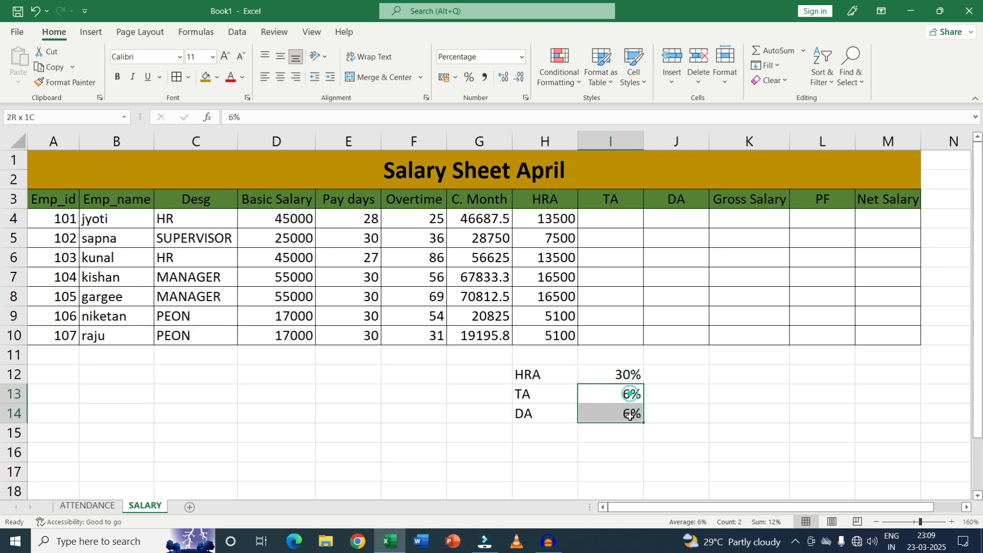
Enter the TA formula =D4*6% in I4 and paste the same formula into DA cell J4.
click(601, 224)
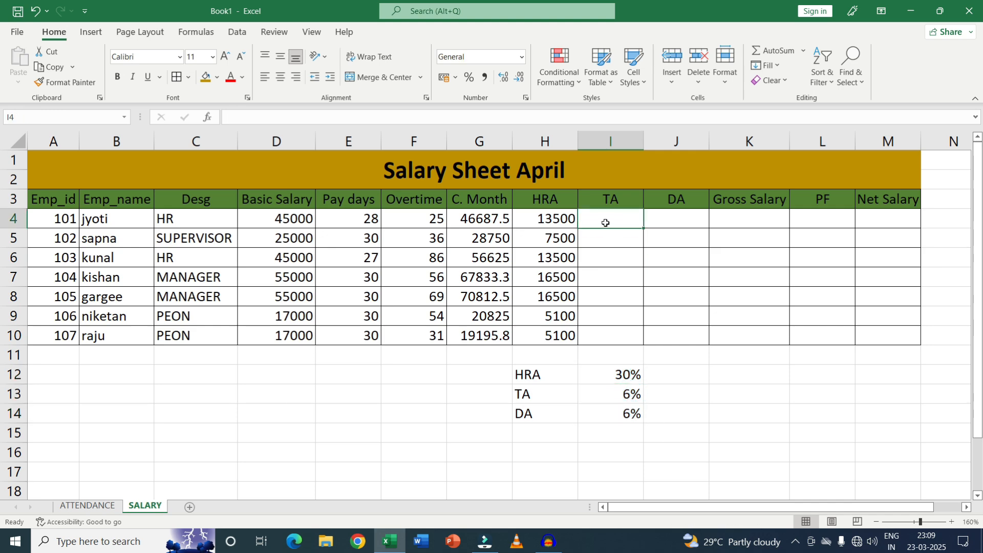
text(=)
click(293, 223)
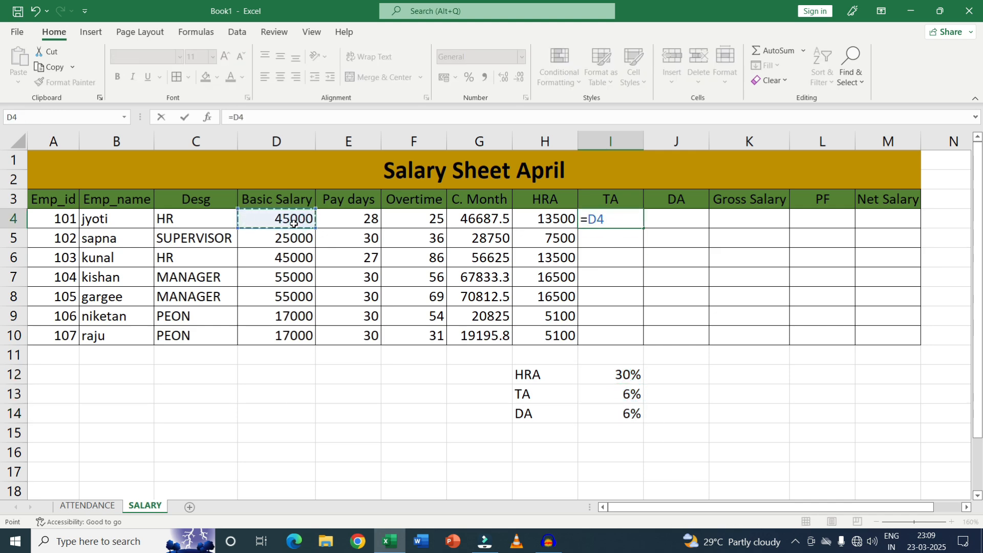
text(*6%)
click(669, 250)
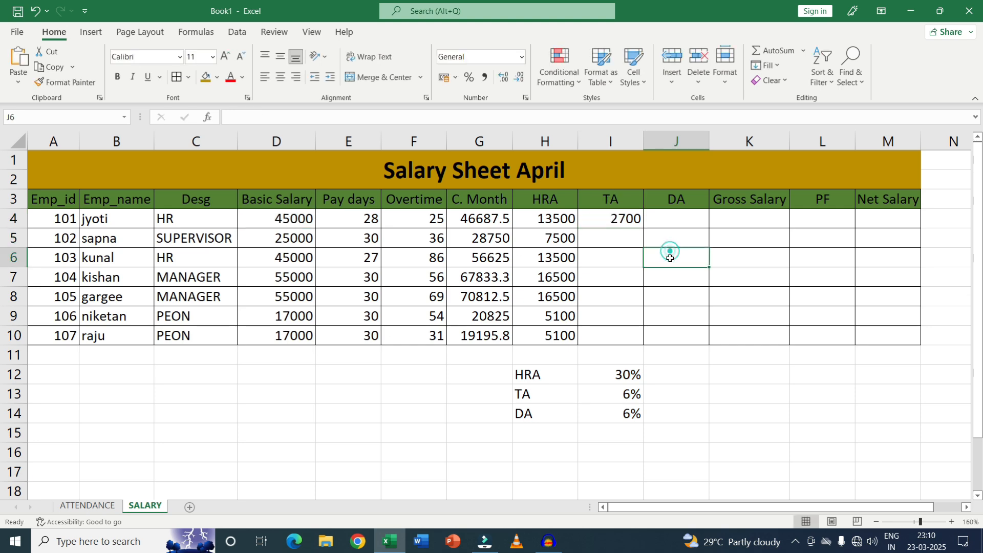
click(673, 219)
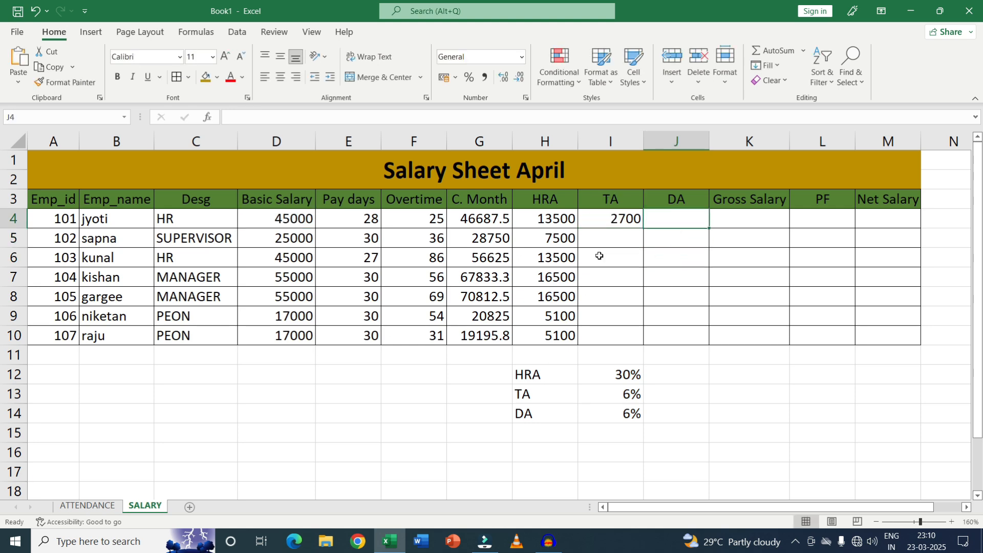
key(ctrl+v)
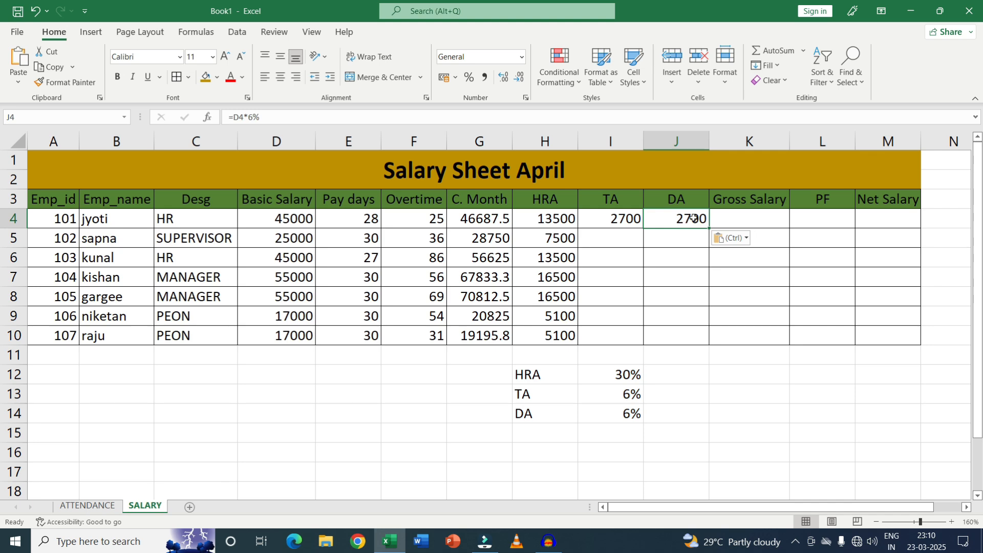
Fill the TA formula from I4 and the DA formula from J4 down through row 10.
click(629, 225)
drag(642, 226, 645, 335)
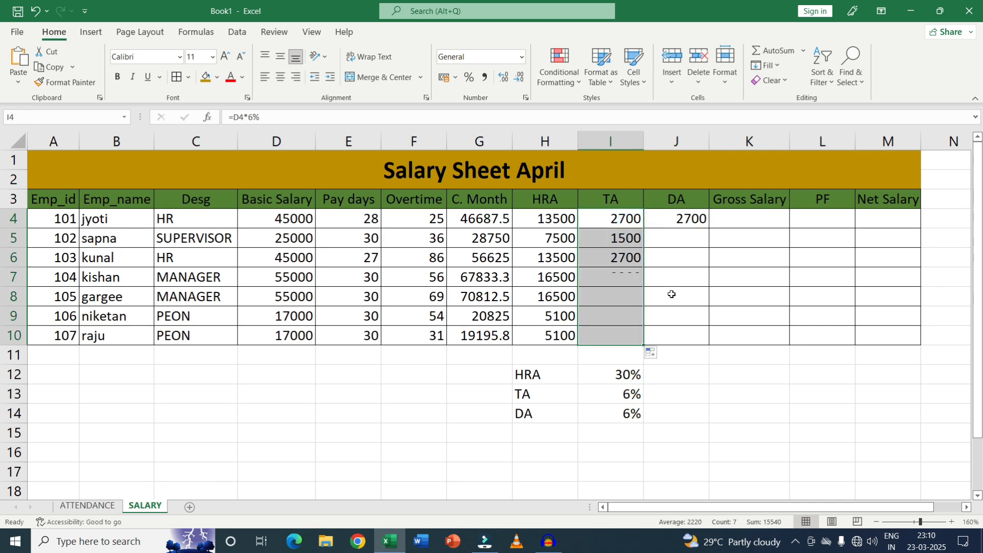
click(713, 218)
click(701, 220)
double_click(708, 228)
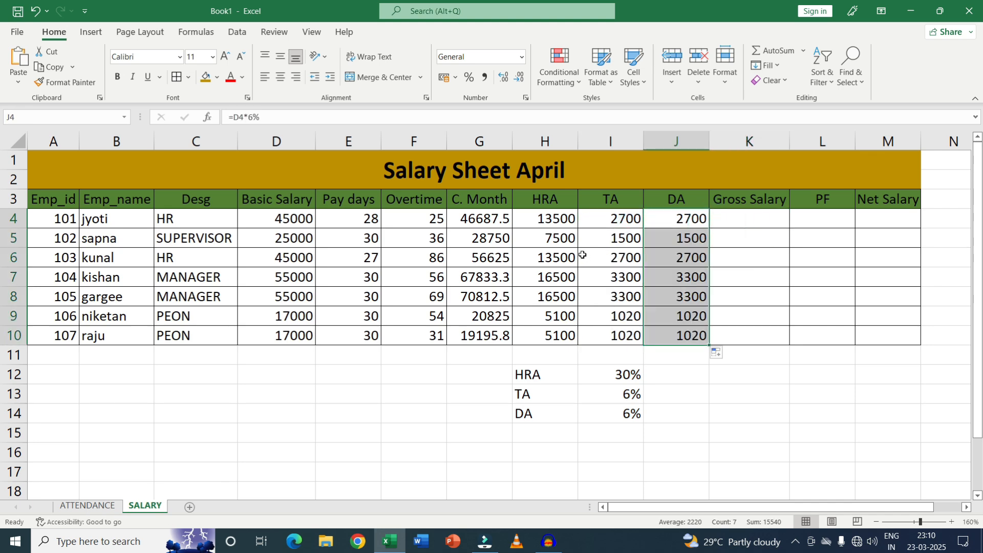
Compare the HRA, TA and DA columns with the rate table and the employees' designations.
drag(540, 204, 666, 334)
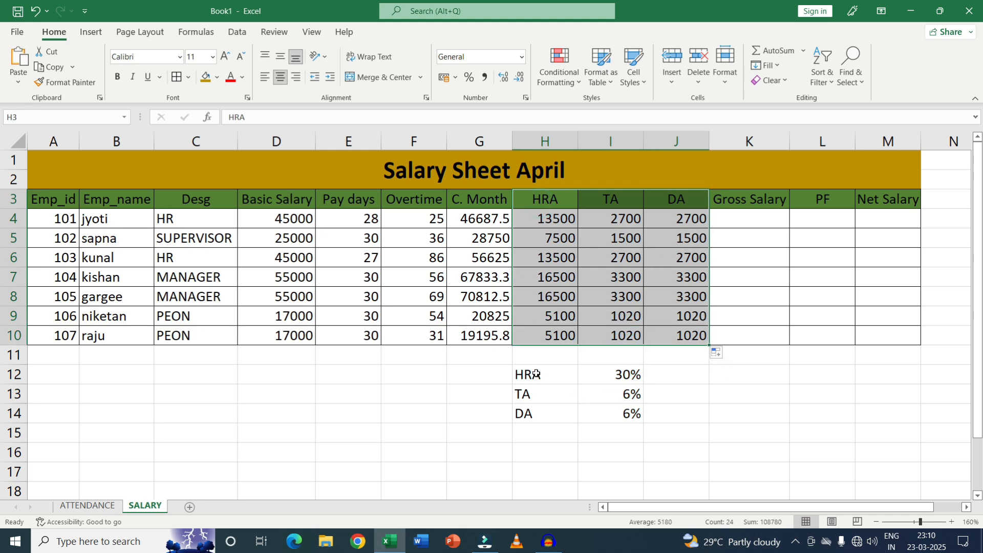
drag(537, 376, 630, 424)
click(629, 421)
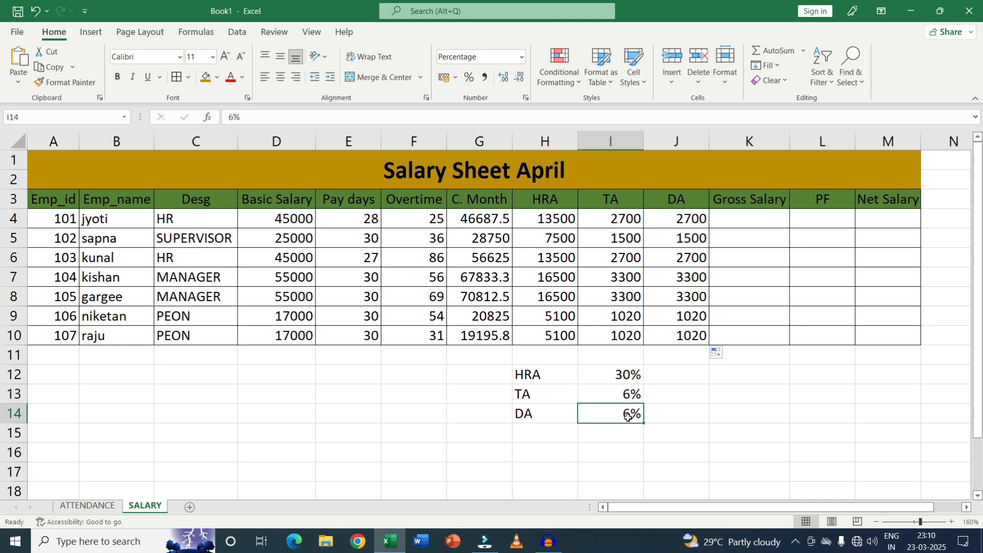
click(178, 222)
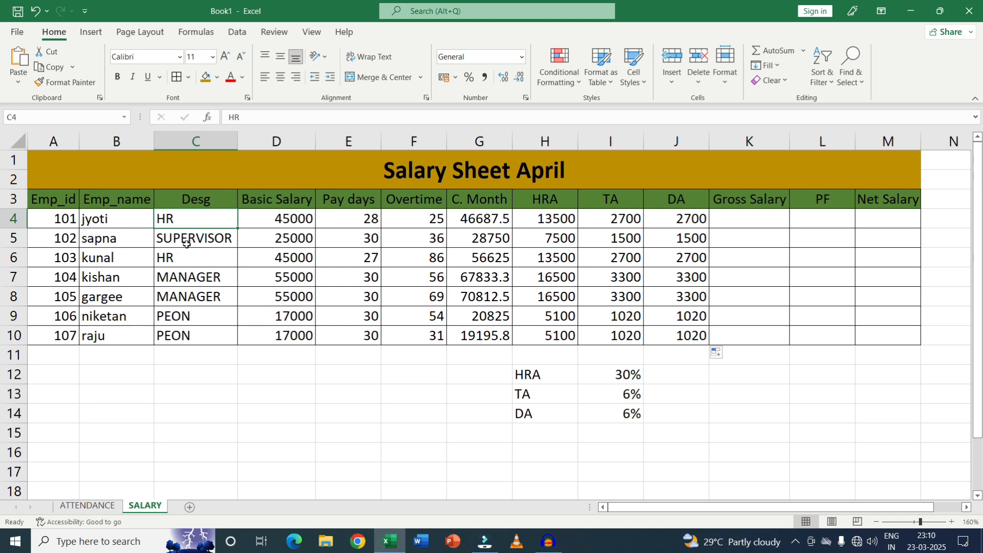
click(188, 242)
click(186, 259)
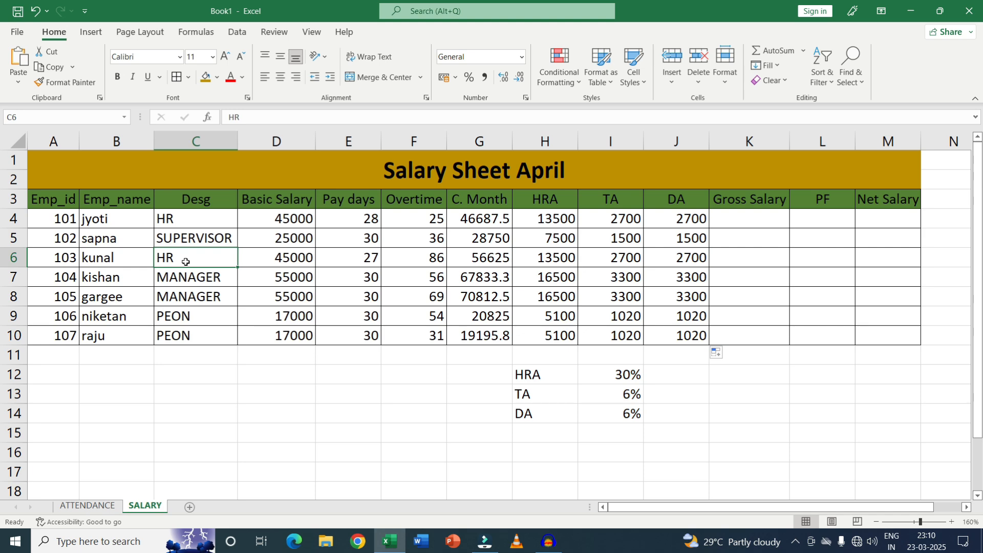
drag(543, 370, 612, 409)
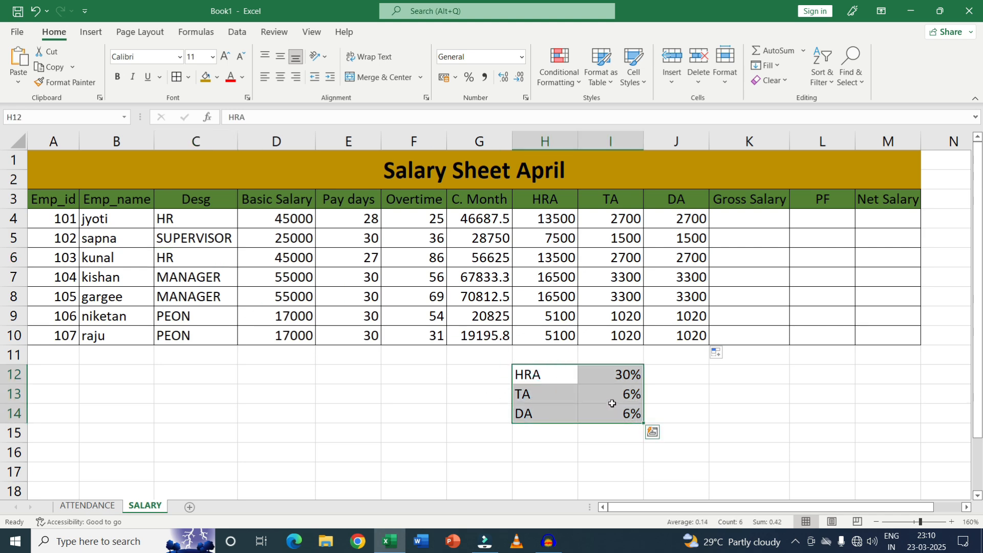
click(595, 413)
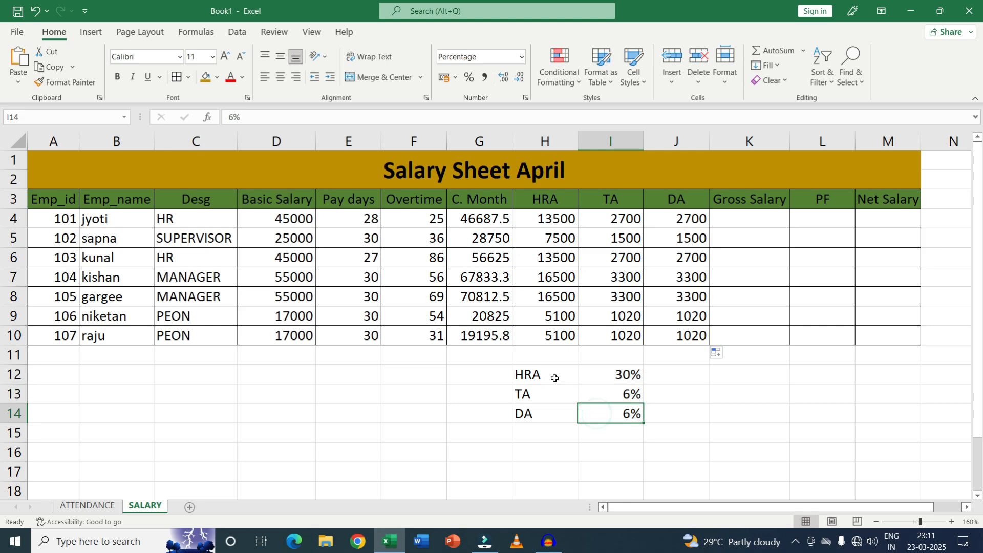
Clear the rate table in H12:I14 and the HRA, TA and DA values in H4:J10.
drag(542, 369, 610, 412)
key(Delete)
key(Down)
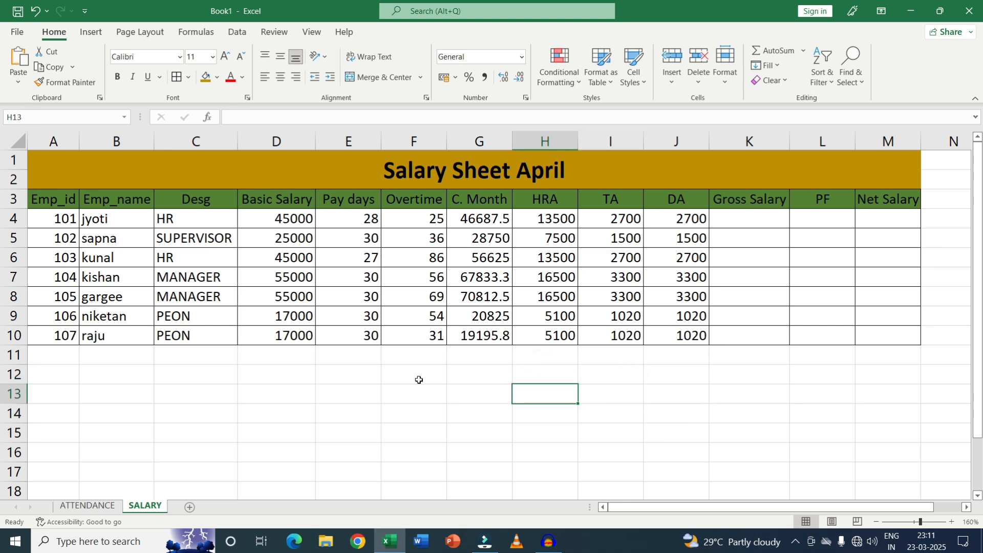
click(415, 373)
drag(553, 210, 714, 348)
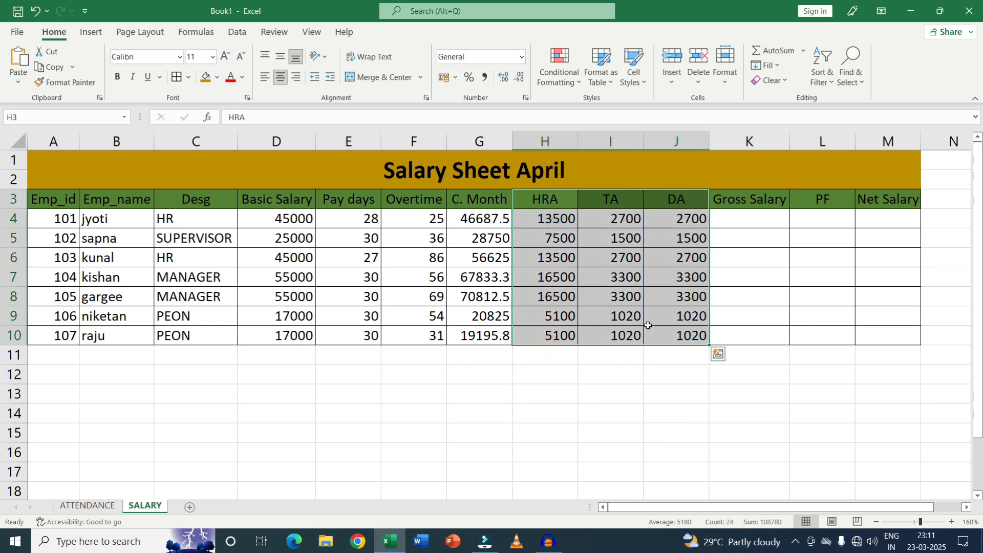
key(Delete)
Start a designation-based rate table at G12 with HR 60% and SUPERVISOR 50%.
click(460, 375)
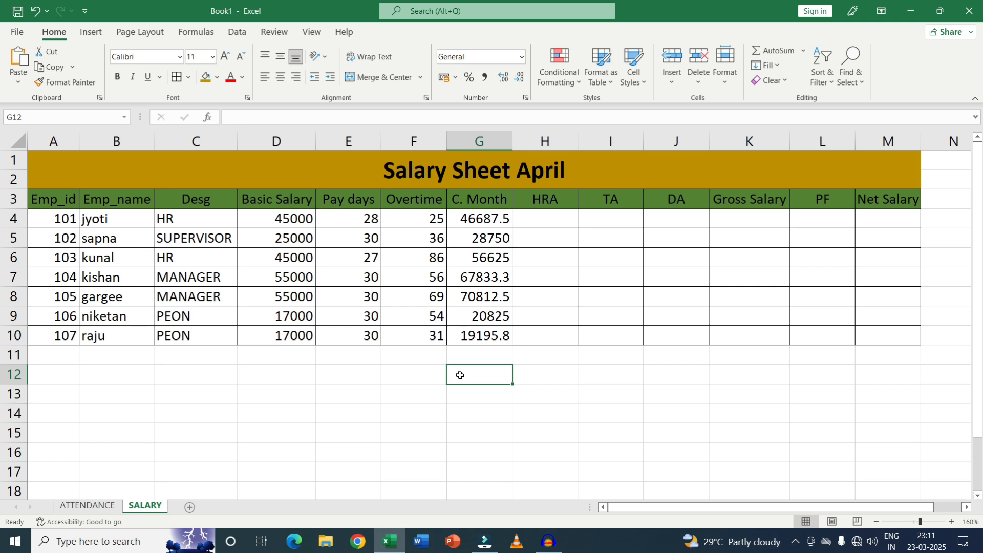
key(Right)
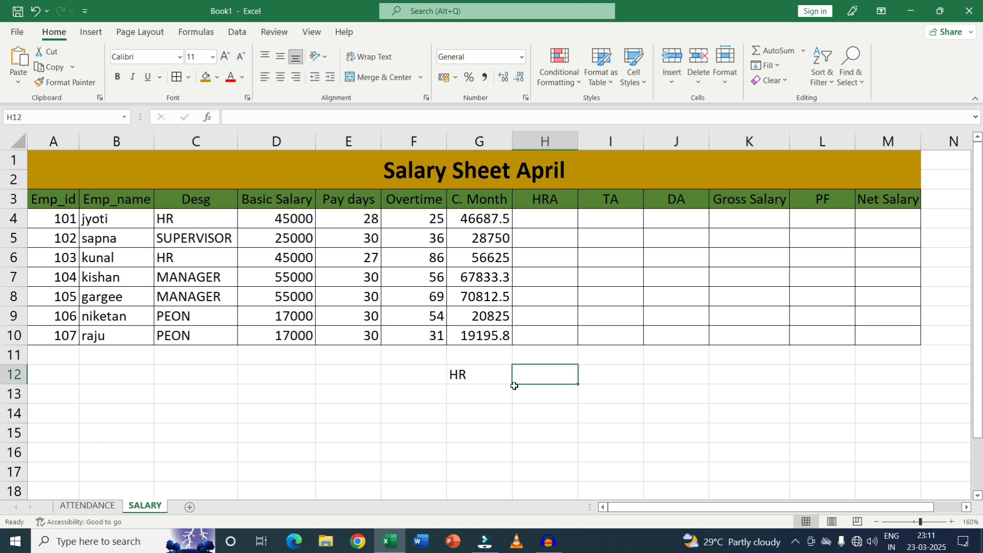
text(60%)
key(Return)
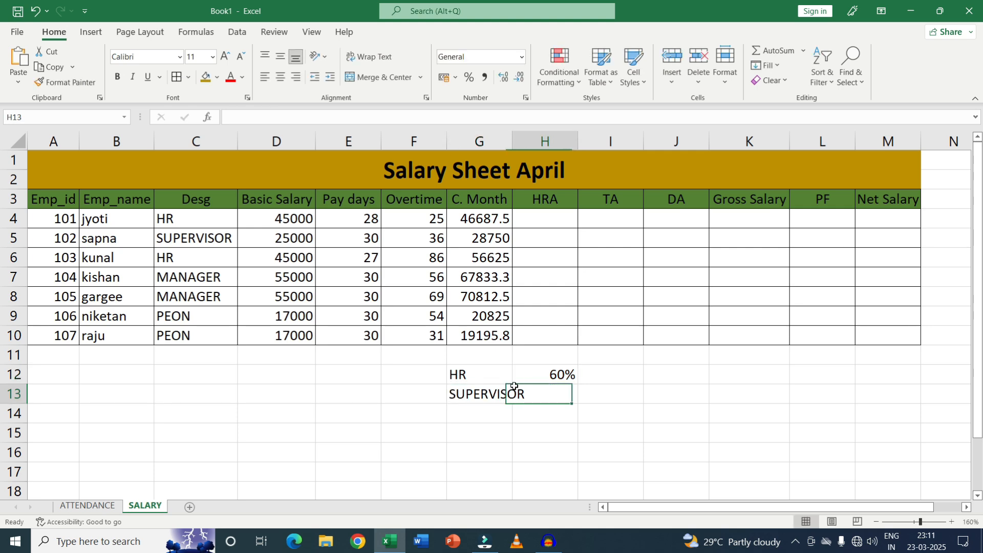
text(50)
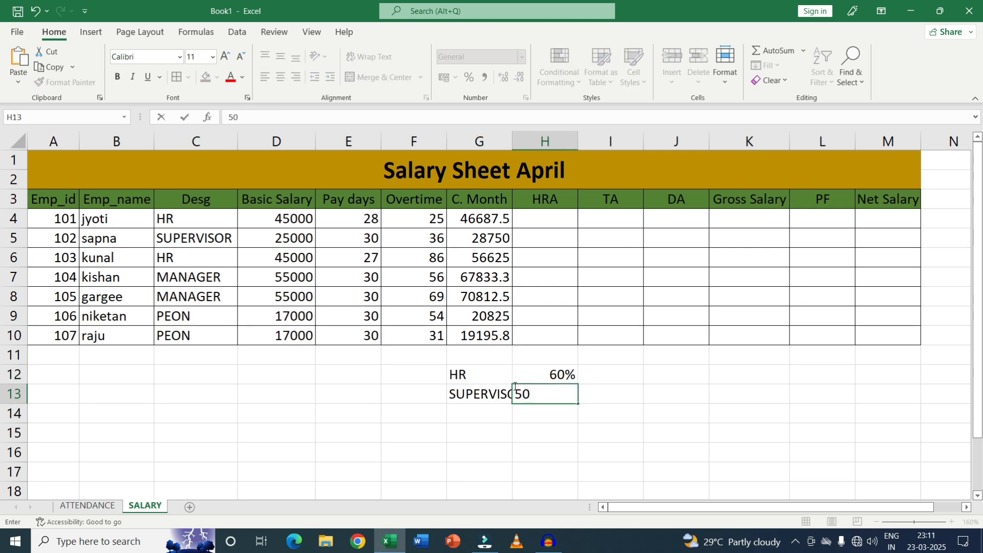
text(%)
key(Return)
key(Left)
Add MANAGER with 60 and PEON with 35% to the rate table in G14:H15.
text(MANAGER)
key(Tab)
text(60)
key(Return)
text(PEON)
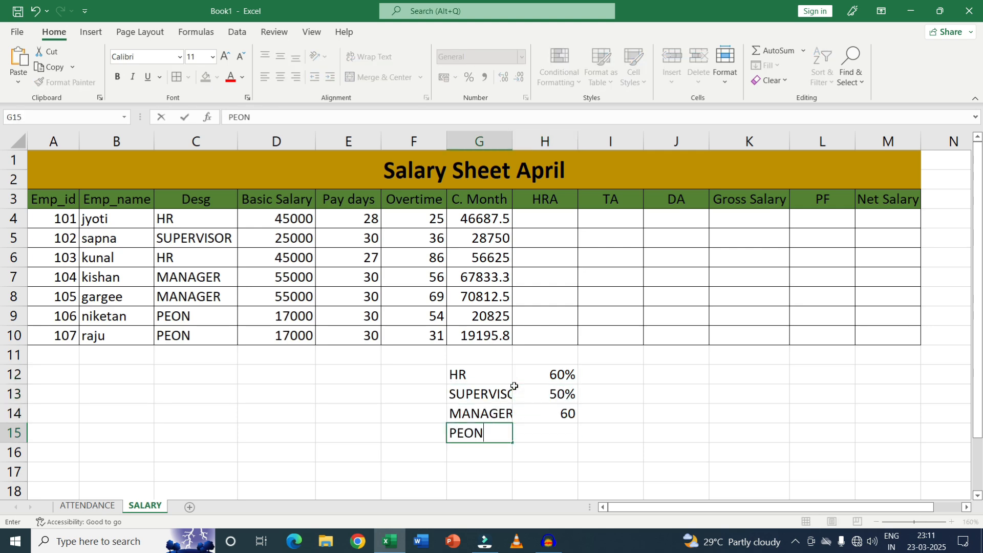
key(Tab)
text(35%)
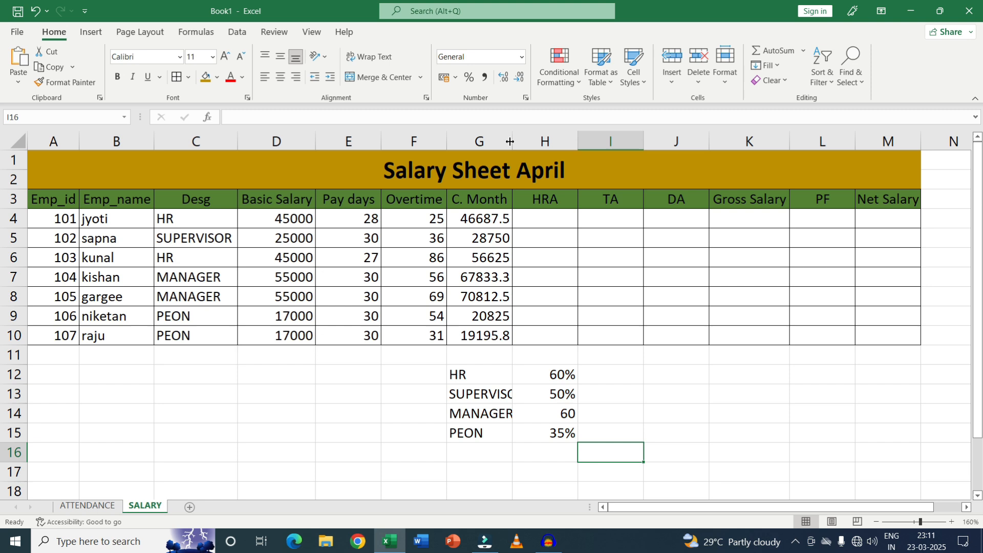
Fit column G's width to its contents so the designation names in the rate table show in full.
double_click(511, 141)
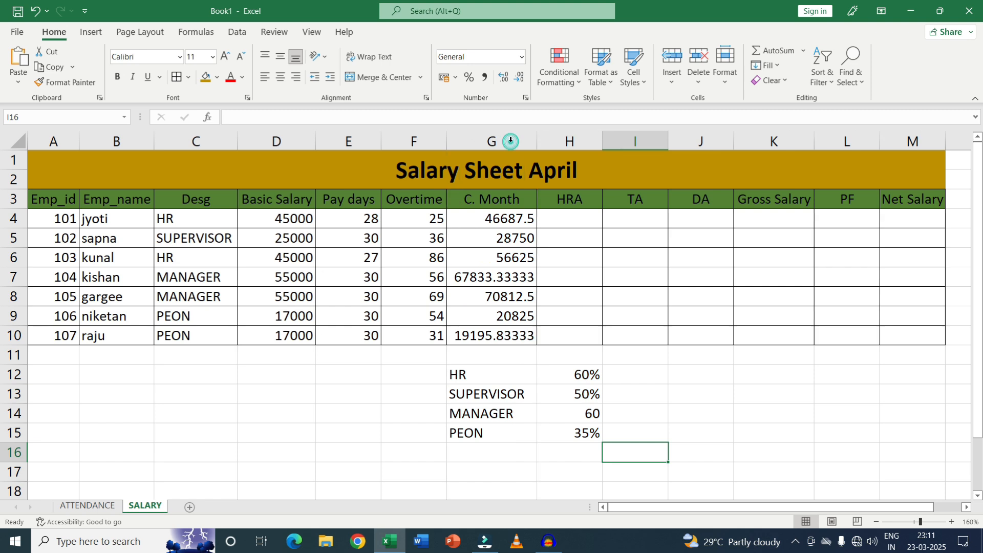
drag(500, 372, 553, 432)
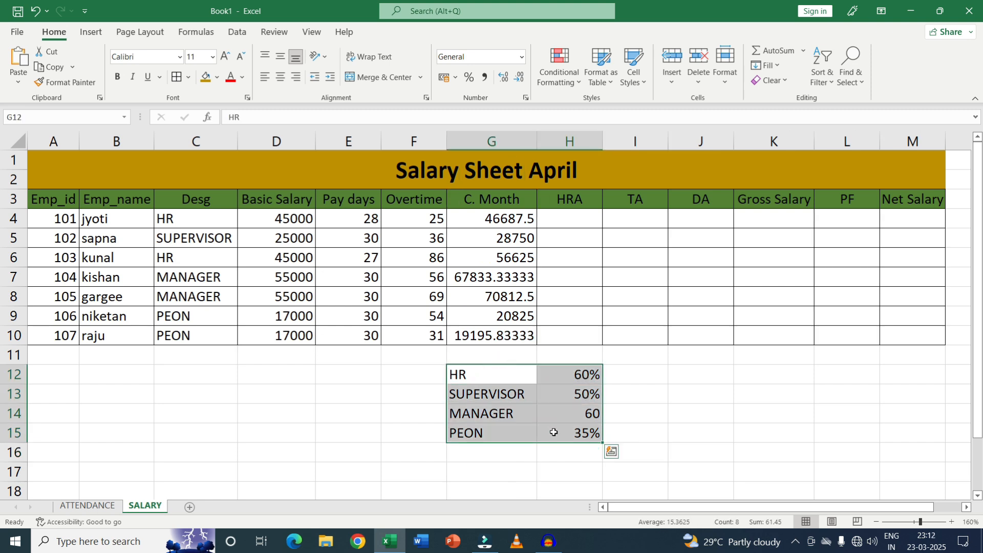
Start the HRA formula in H4 with an IF that returns D4*60% when C4 is "HR".
click(568, 223)
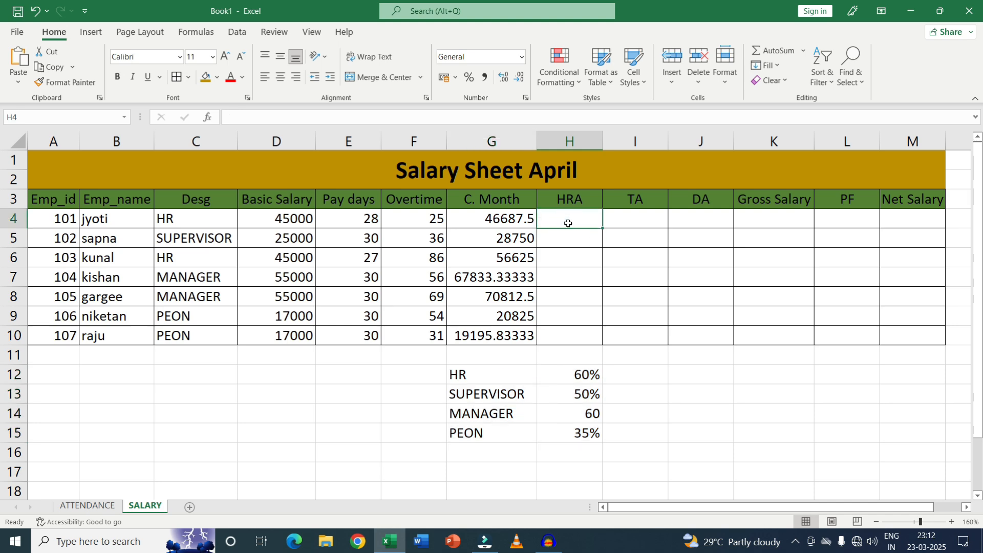
scroll(567, 223, up, 2)
text(=IF)
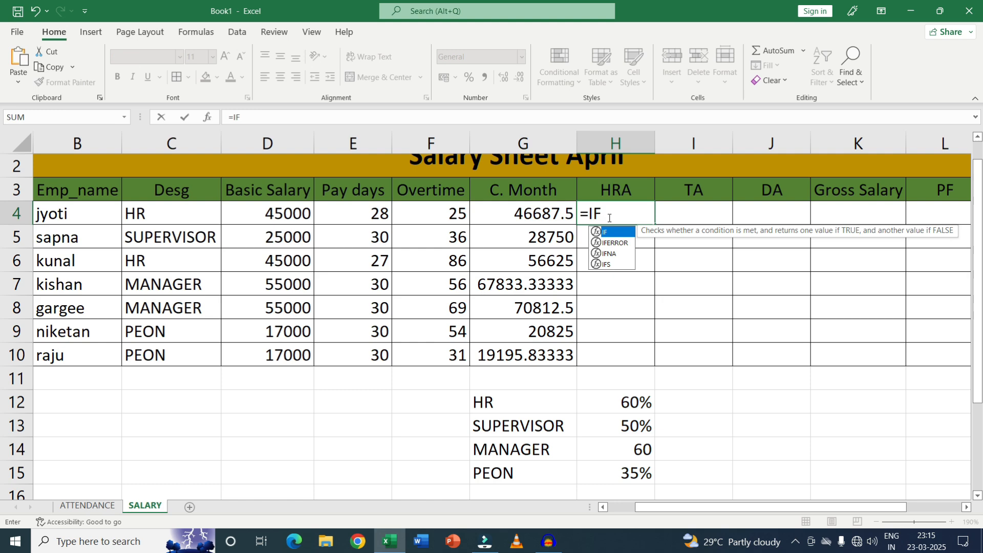
text(()
click(160, 219)
text(=")
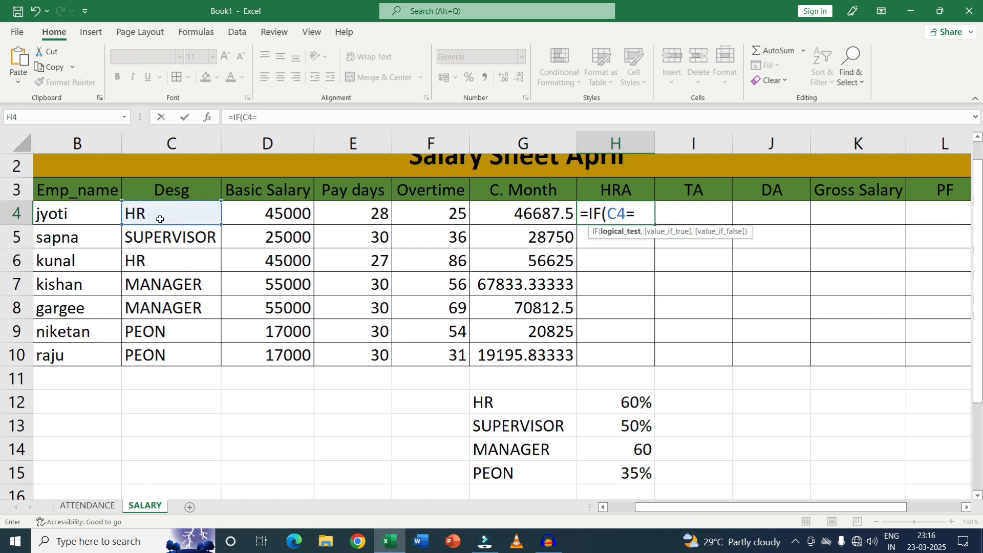
text(HR",)
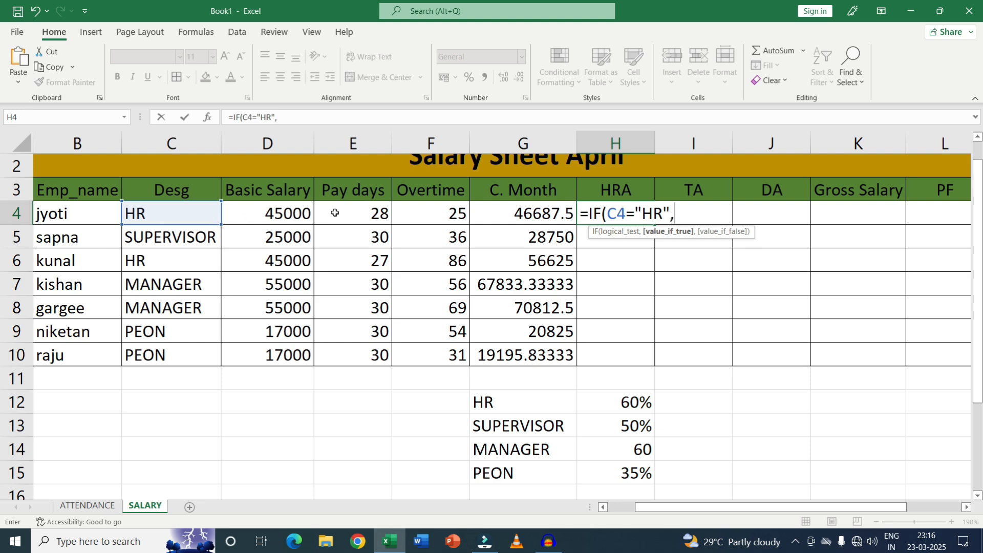
click(292, 215)
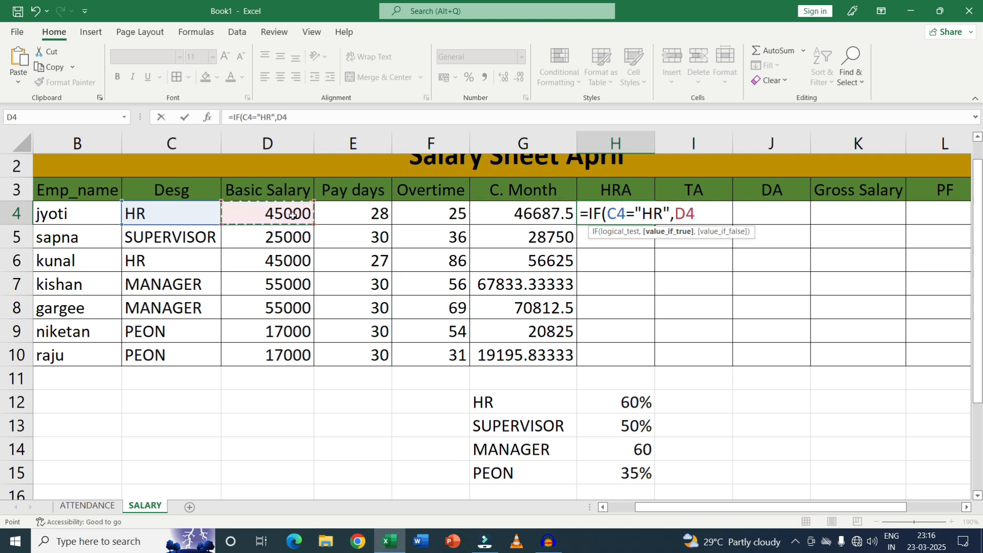
text(*60%)
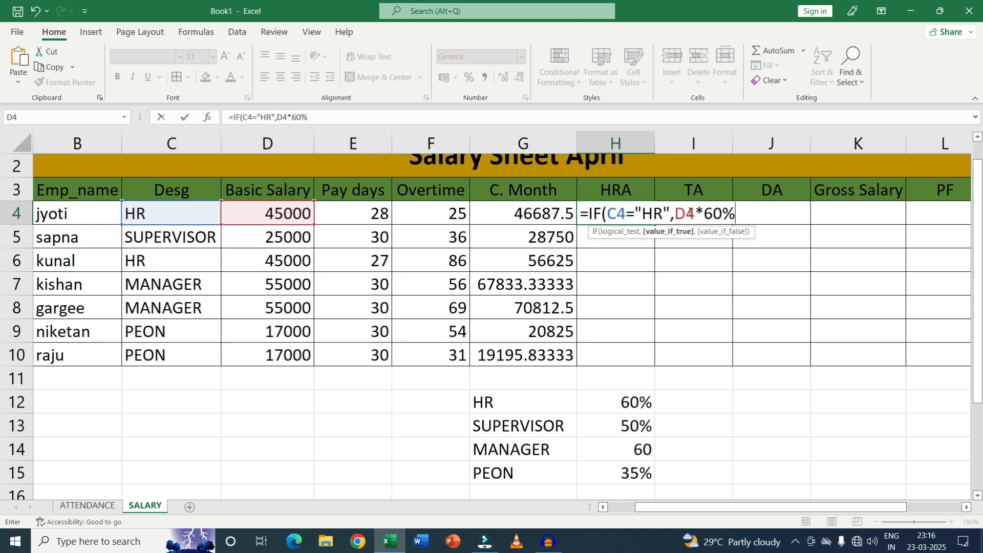
text(,)
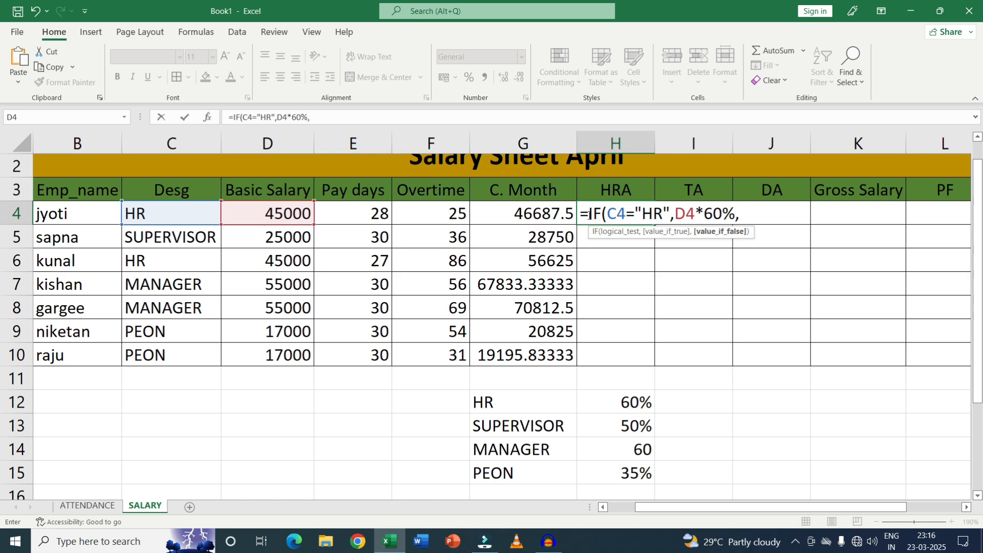
Duplicate the IF clause inside the H4 formula and adapt the copy to return D4*50% when C4 is "SUPERVISOR".
drag(592, 215, 745, 216)
key(ctrl+c)
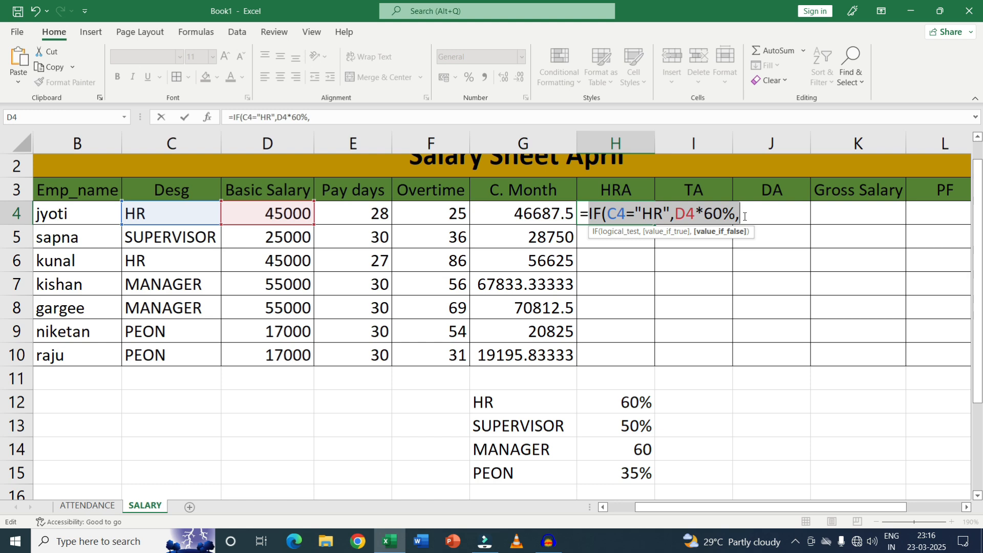
click(744, 216)
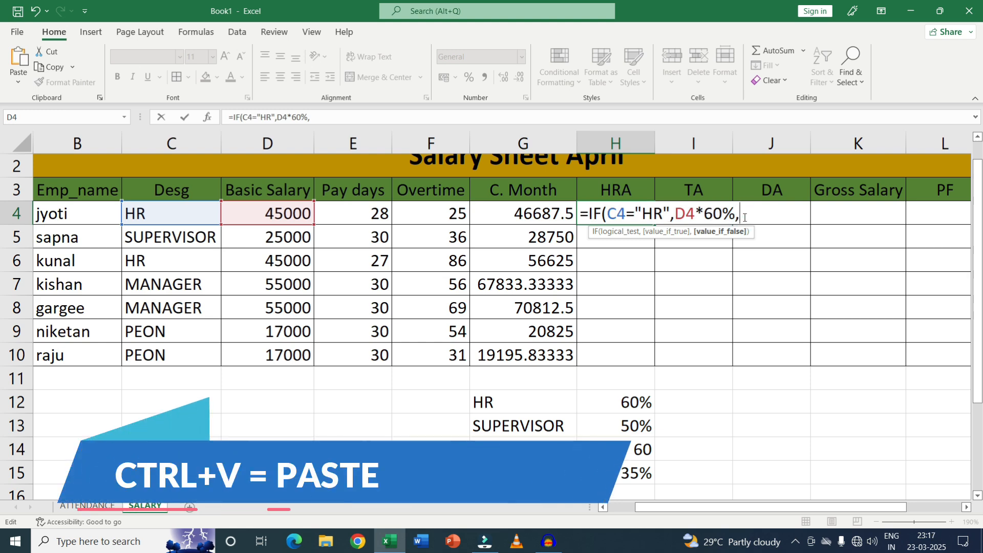
key(ctrl+v)
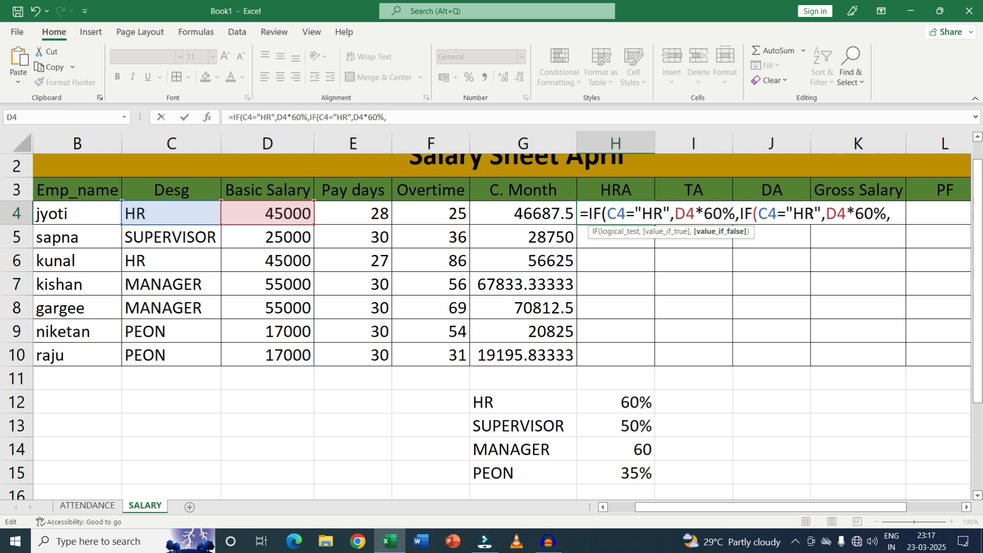
double_click(812, 213)
key(BackSpace)
text(SUPER)
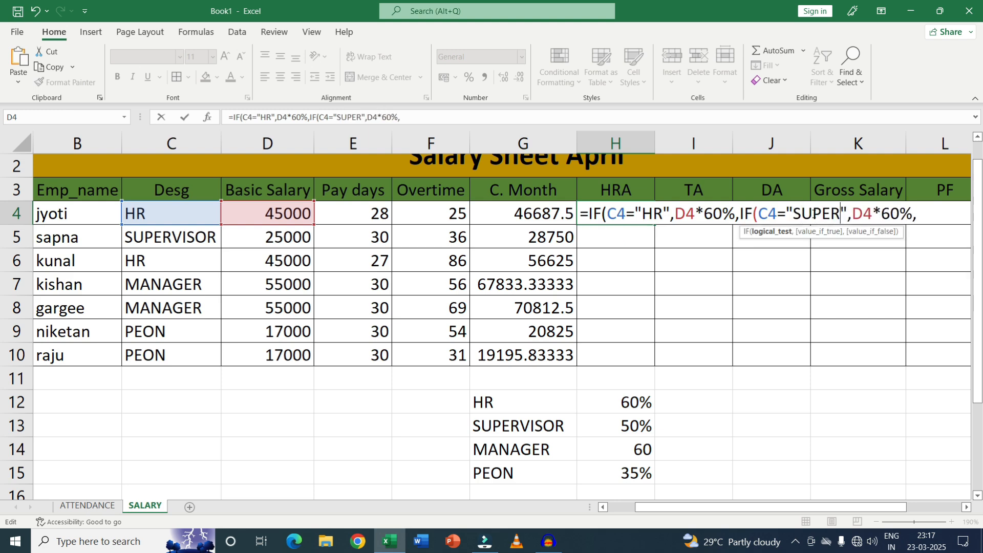
text(VISOR)
click(943, 215)
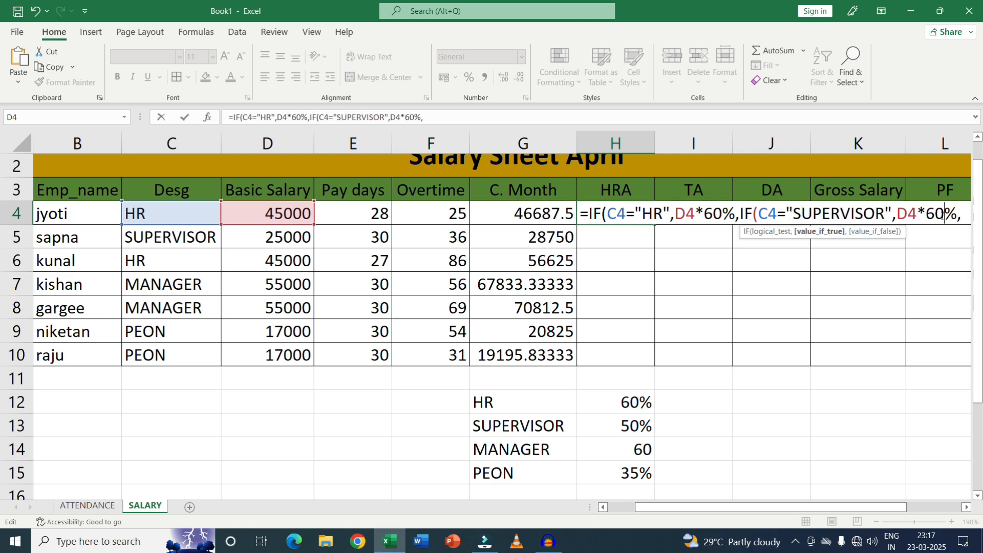
key(BackSpace)
key(BackSpace)
text(50)
key(End)
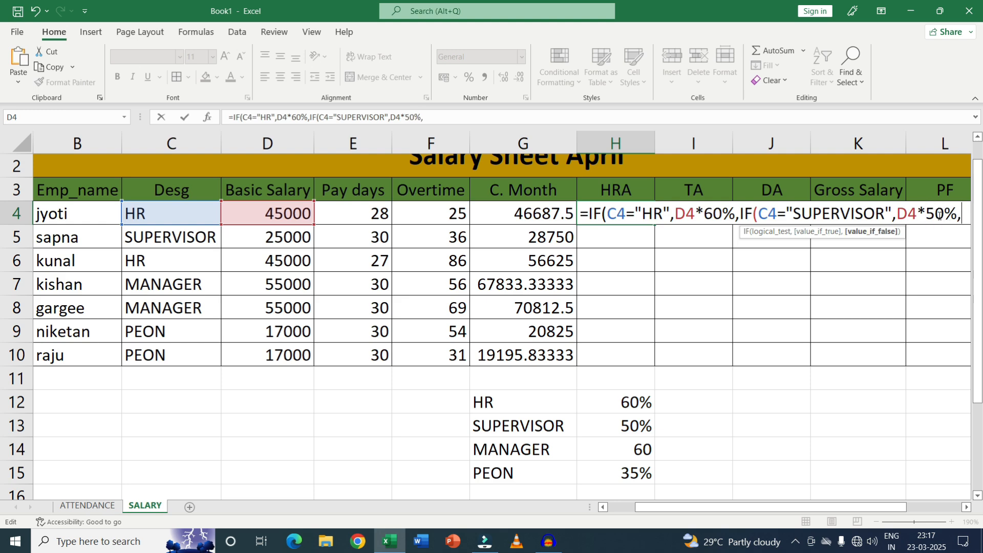
Nest another copy of the IF clause in H4 that returns D4*60% when C4 is "MANAGER".
key(ctrl+v)
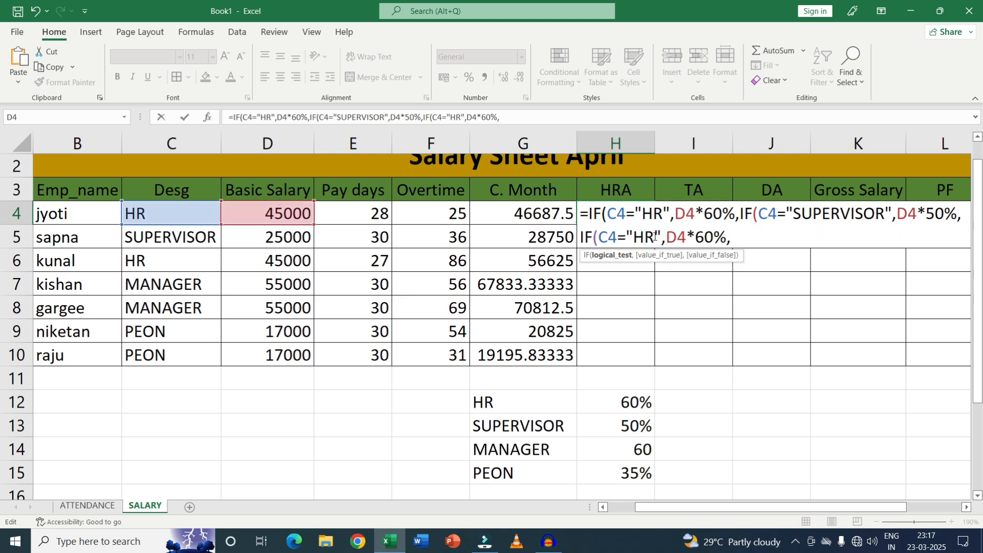
key(BackSpace)
key(BackSpace)
text(MANAGER)
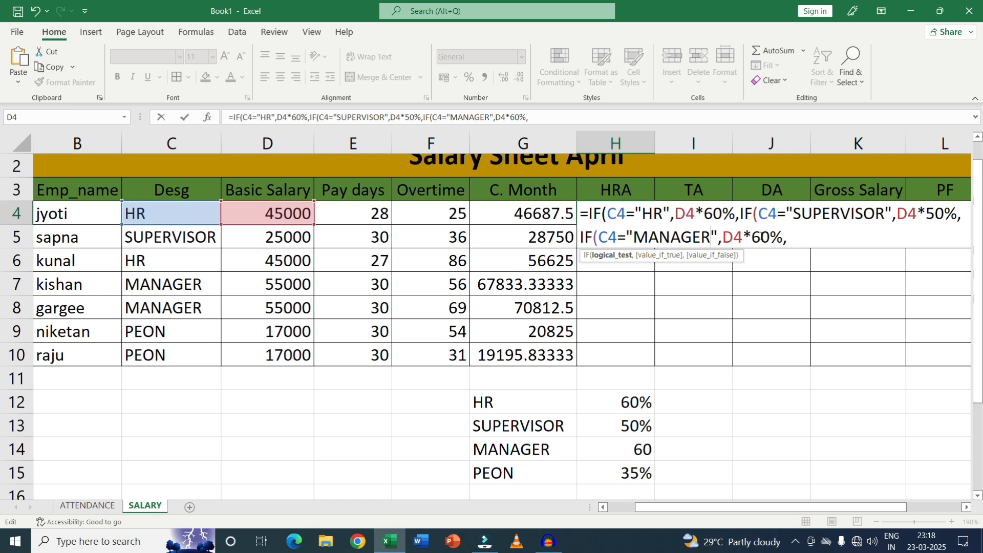
click(768, 237)
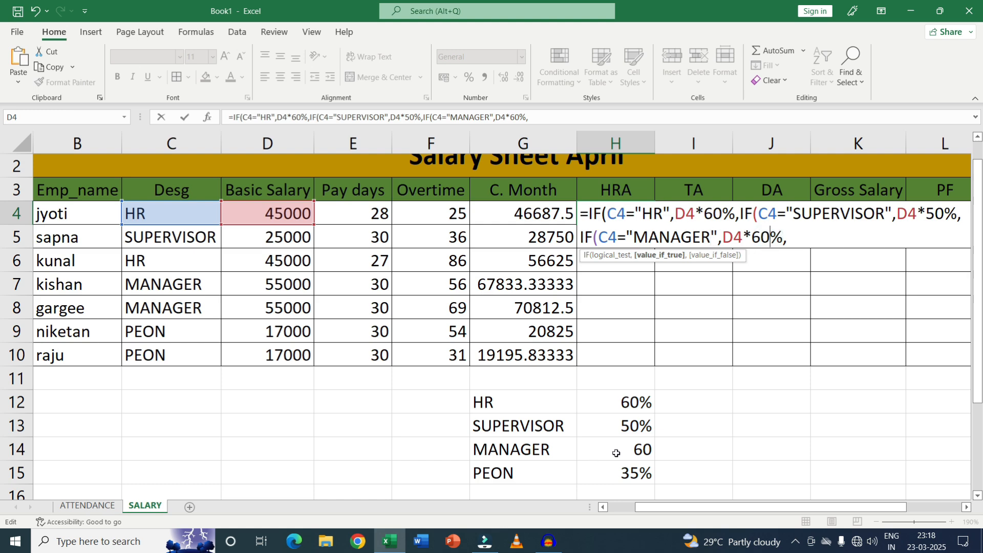
click(785, 238)
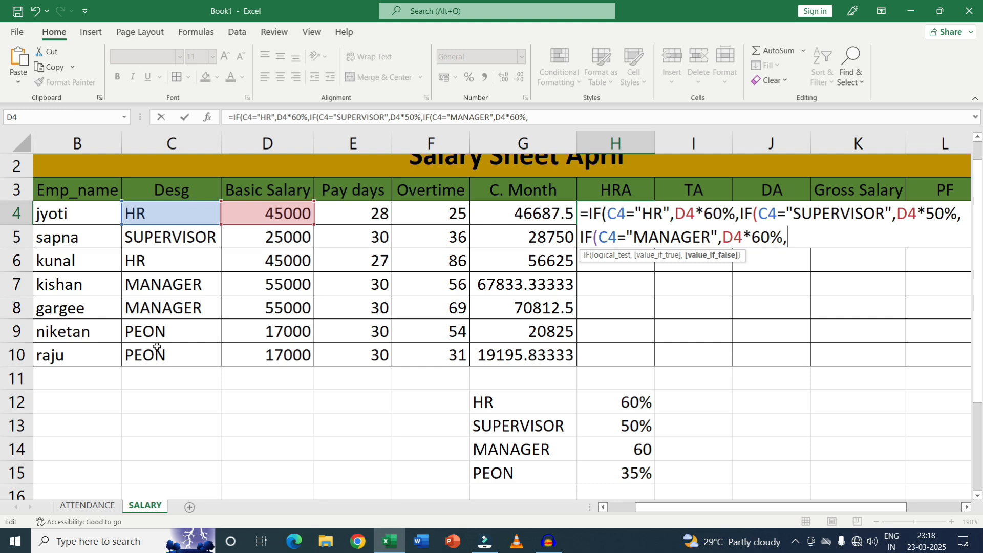
Finish the H4 formula with D4*35% for all other designations and accept the proposed correction of the closing brackets.
click(295, 217)
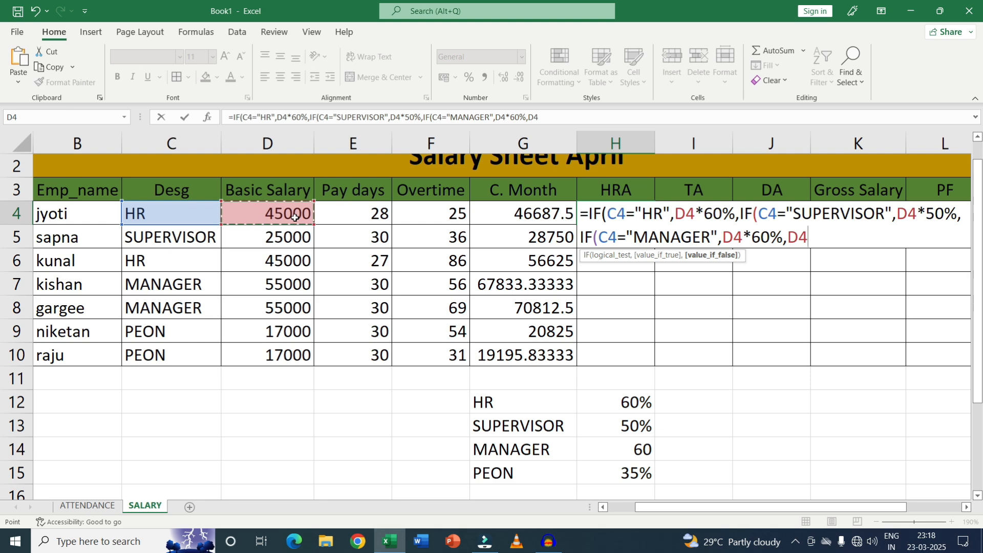
text(*35)
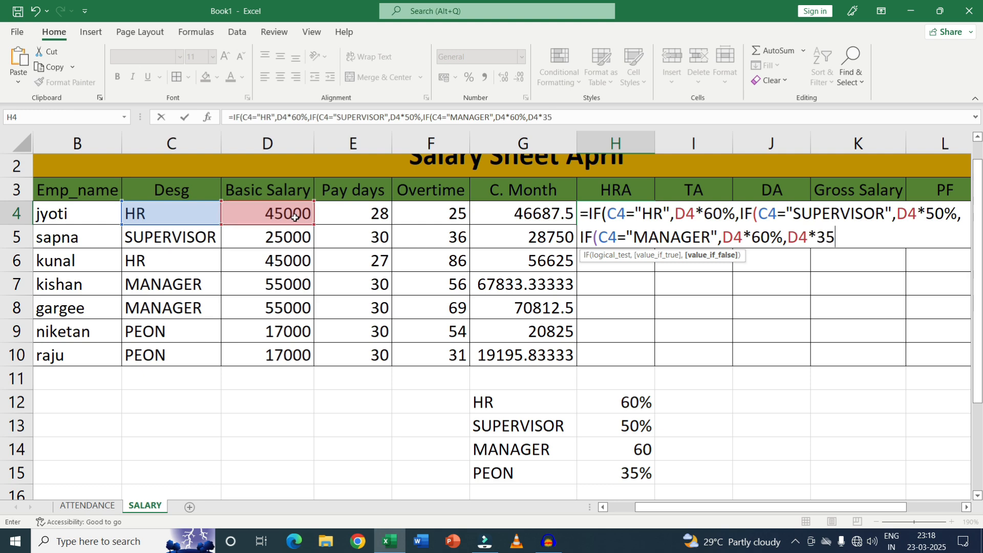
text(%)
key(Return)
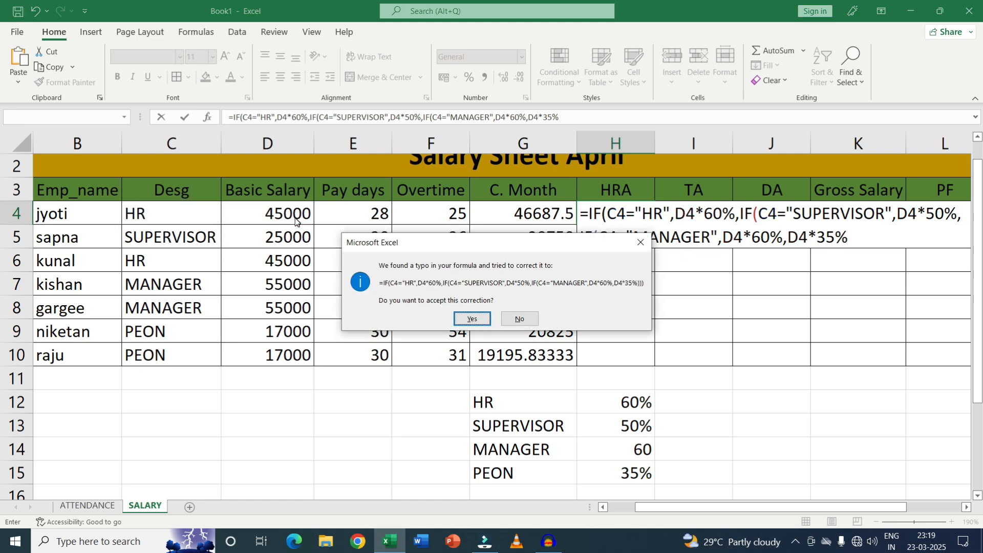
key(Return)
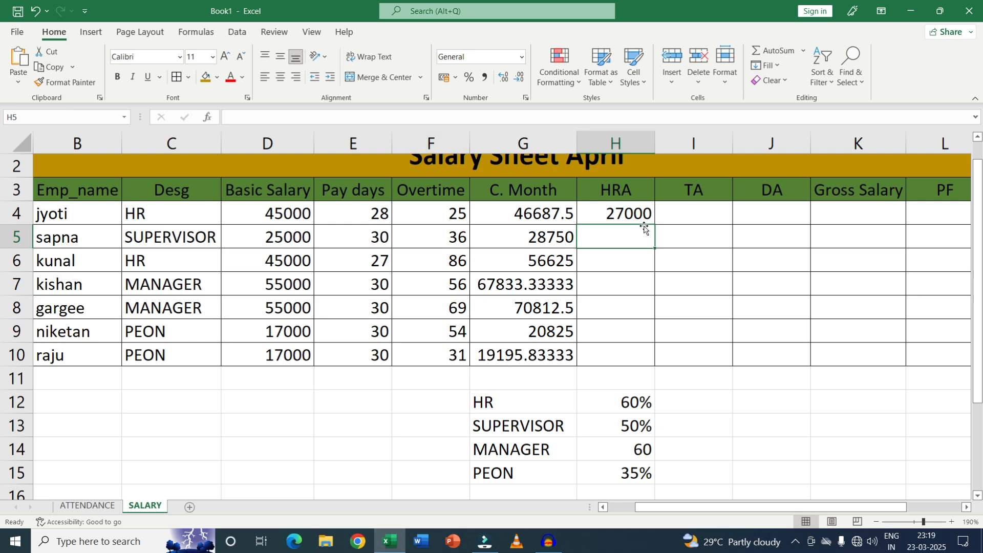
Review the nested IF formula in H4, checking each designation against its percentage.
click(622, 211)
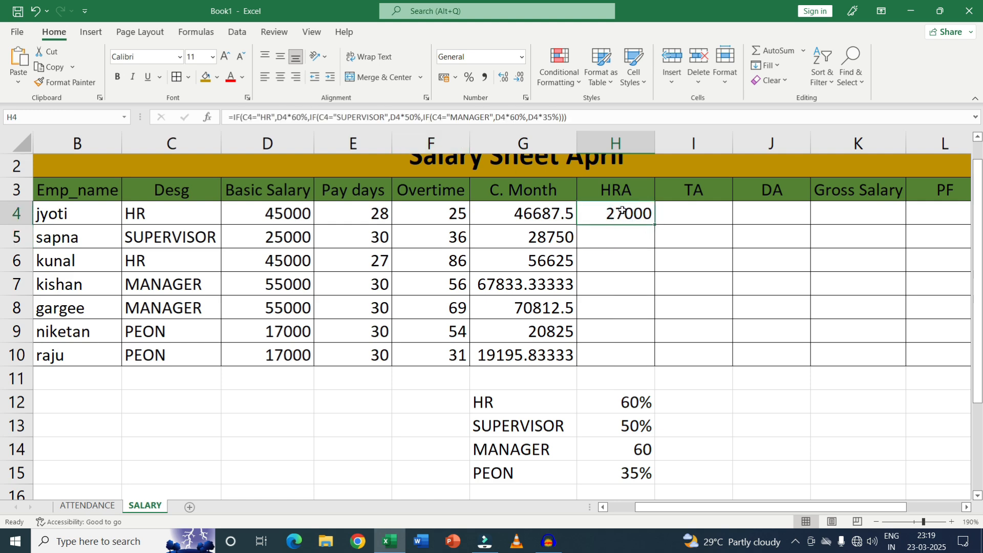
double_click(622, 210)
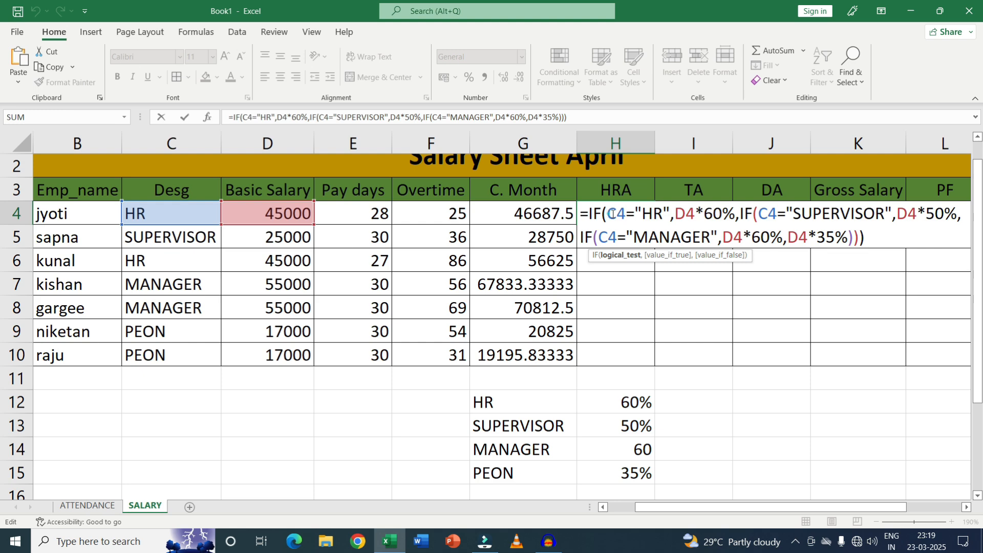
drag(608, 214, 727, 214)
drag(794, 214, 855, 214)
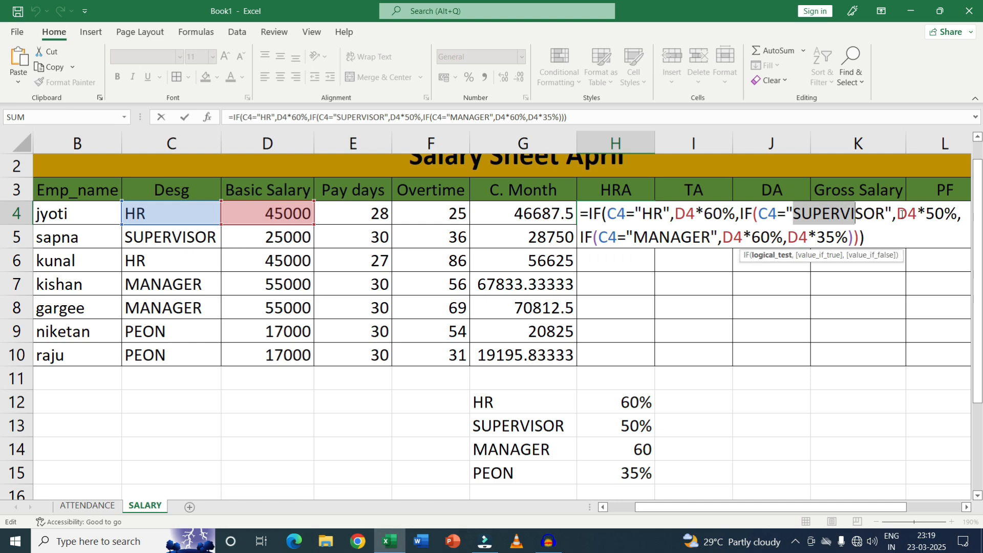
drag(917, 214, 936, 214)
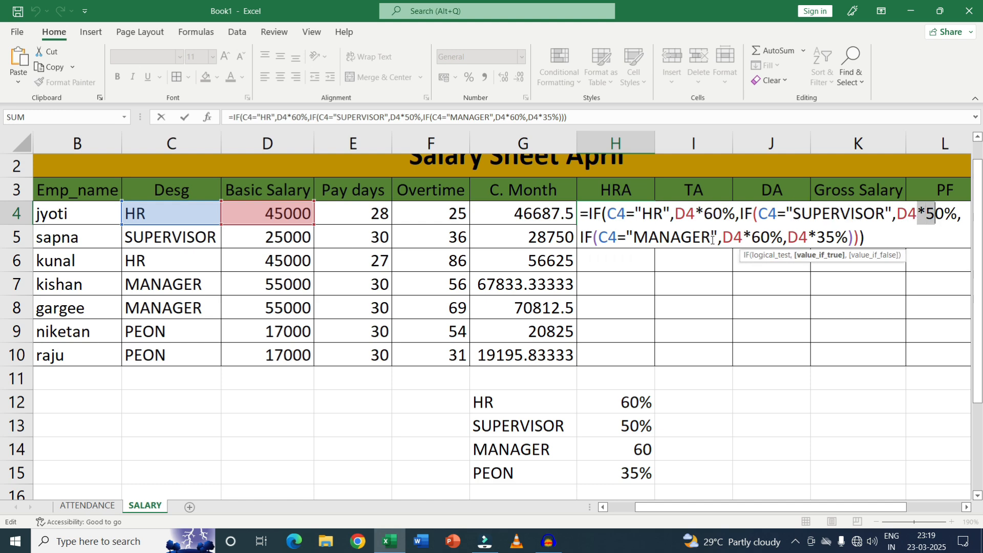
drag(760, 237, 785, 238)
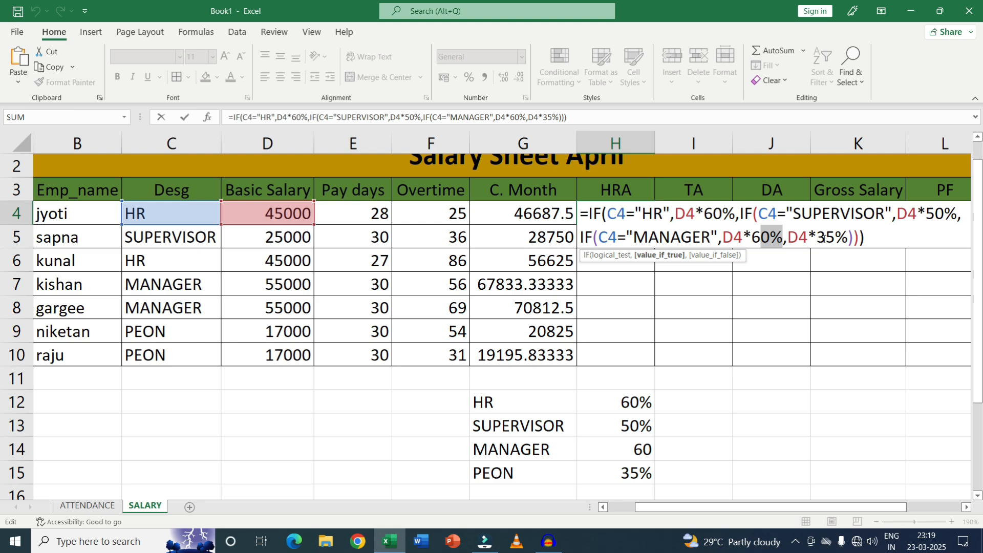
drag(826, 239, 837, 240)
click(873, 240)
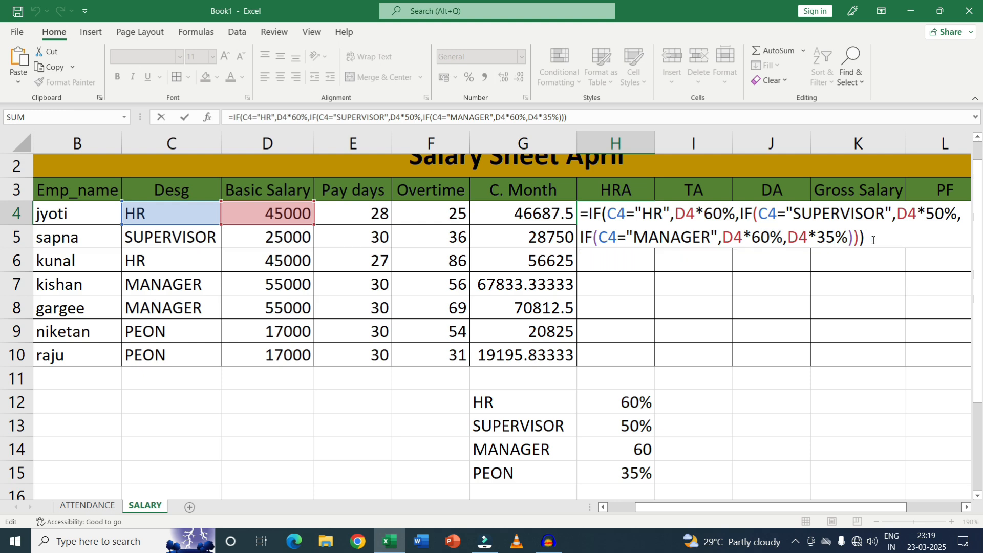
key(Return)
Fill the HRA formula from H4 down to H10.
click(623, 213)
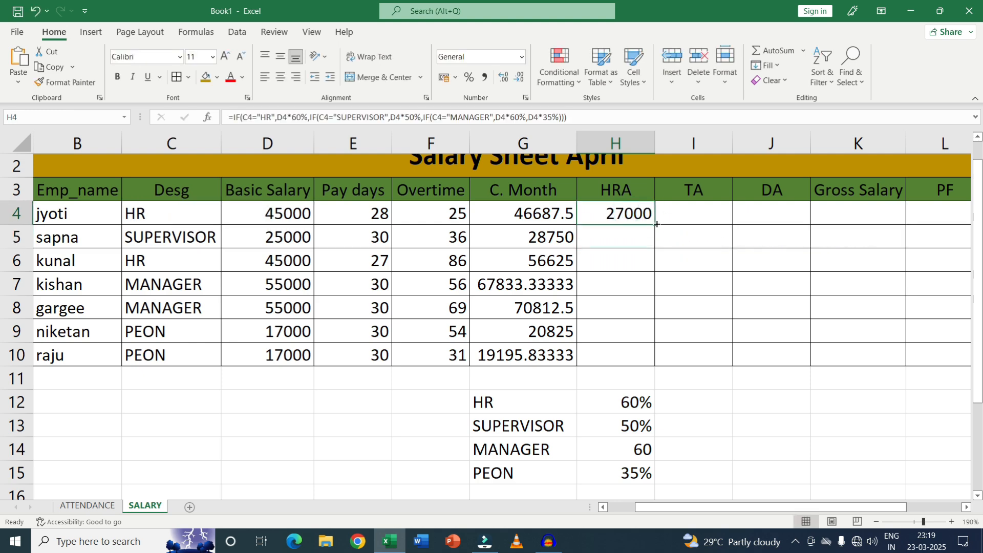
drag(655, 224, 652, 362)
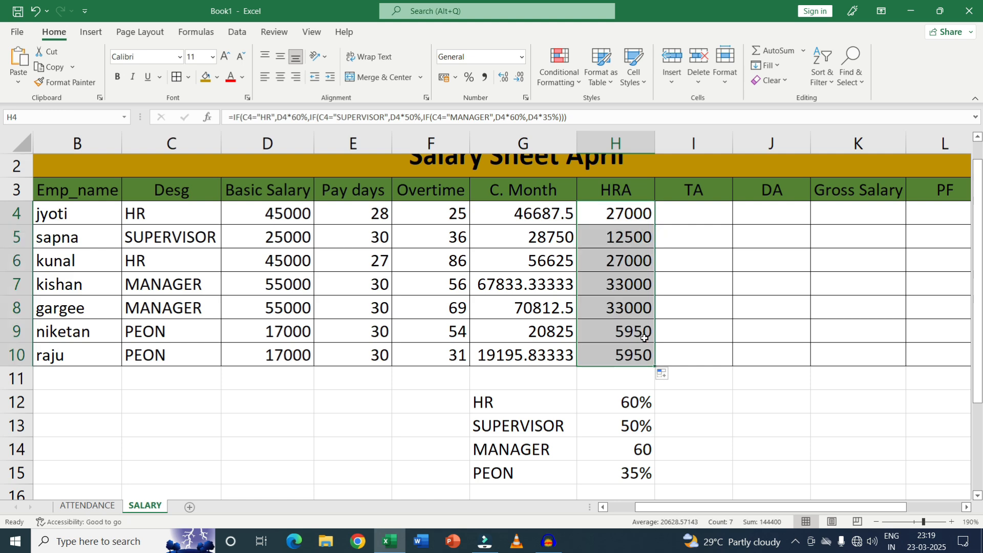
click(684, 217)
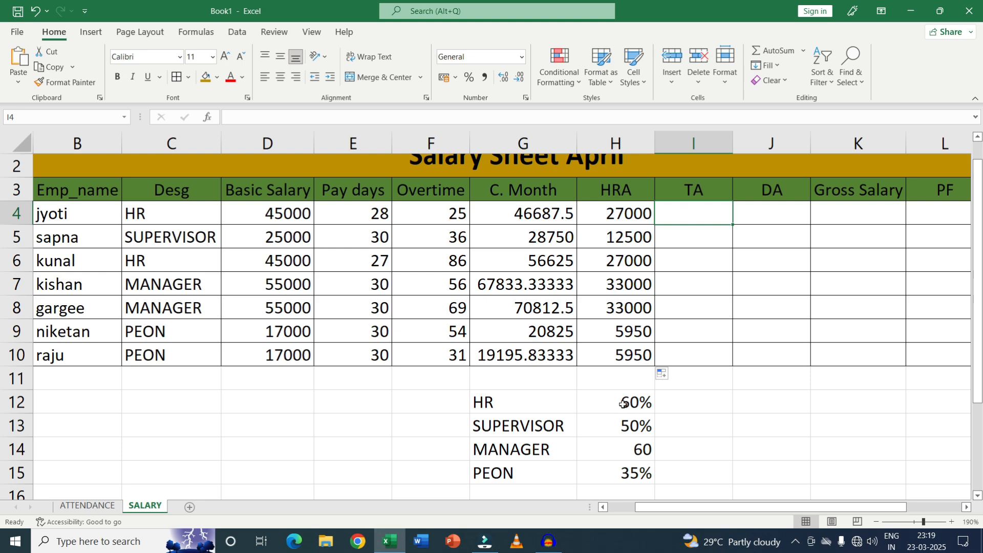
drag(625, 403, 625, 467)
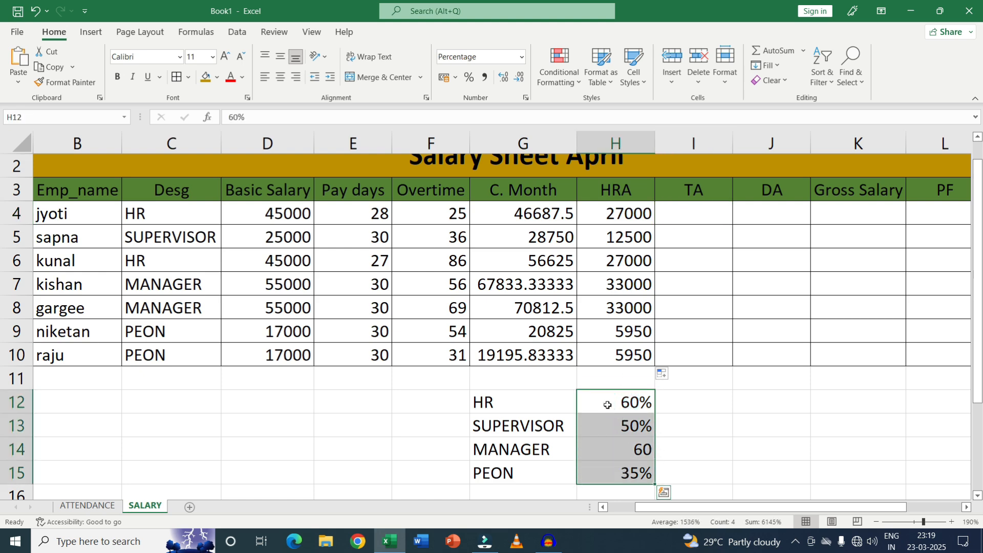
click(631, 217)
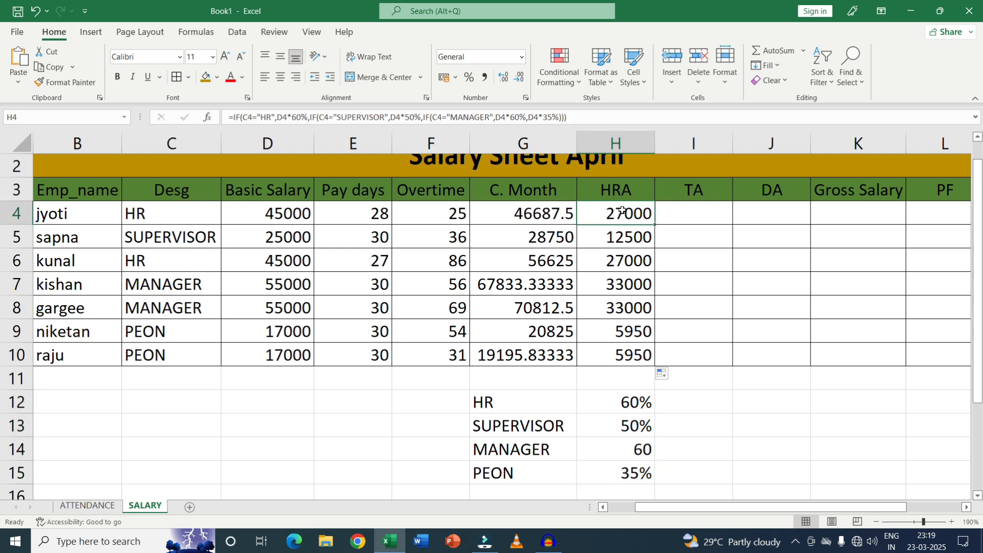
double_click(624, 214)
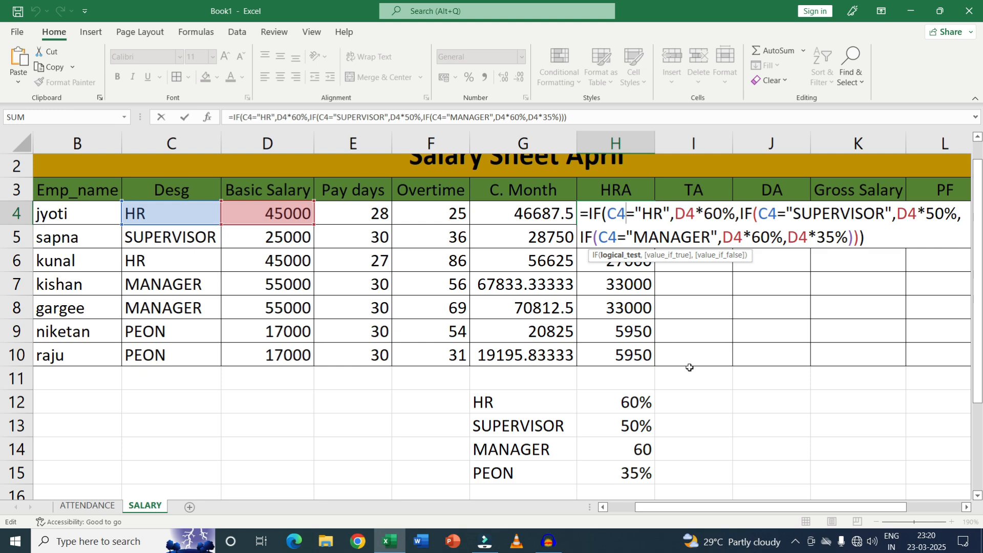
Enter the TA percentages beside the HRA rates in I12:I15: HR 8%, SUPERVISOR 6%, MANAGER 6% and PEON 5%.
click(688, 397)
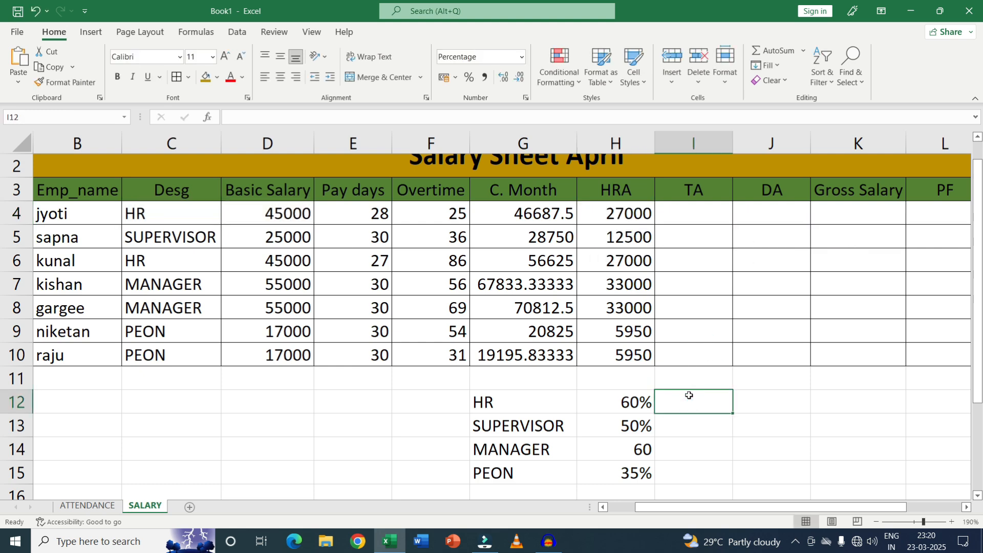
text(8)
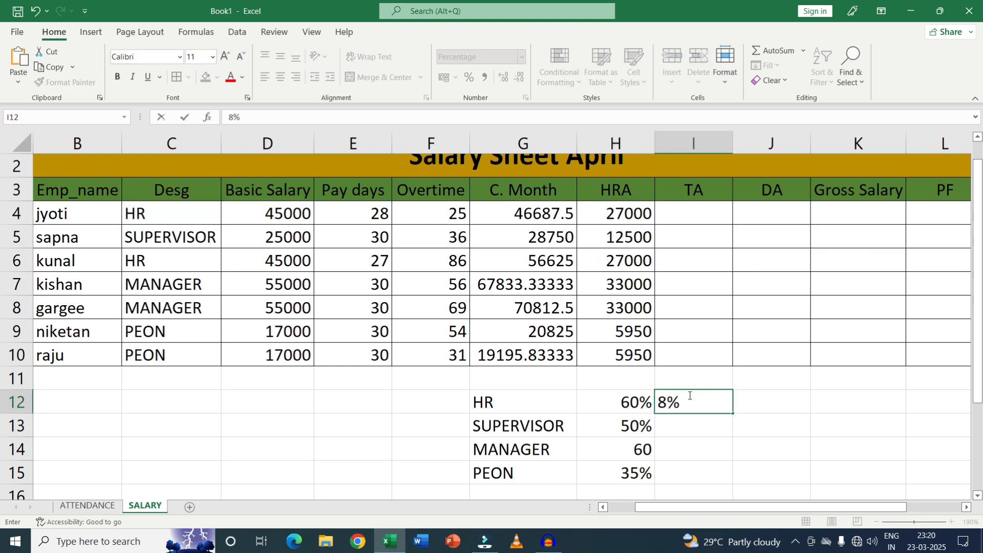
key(Return)
text(6)
key(Return)
text(6)
key(Return)
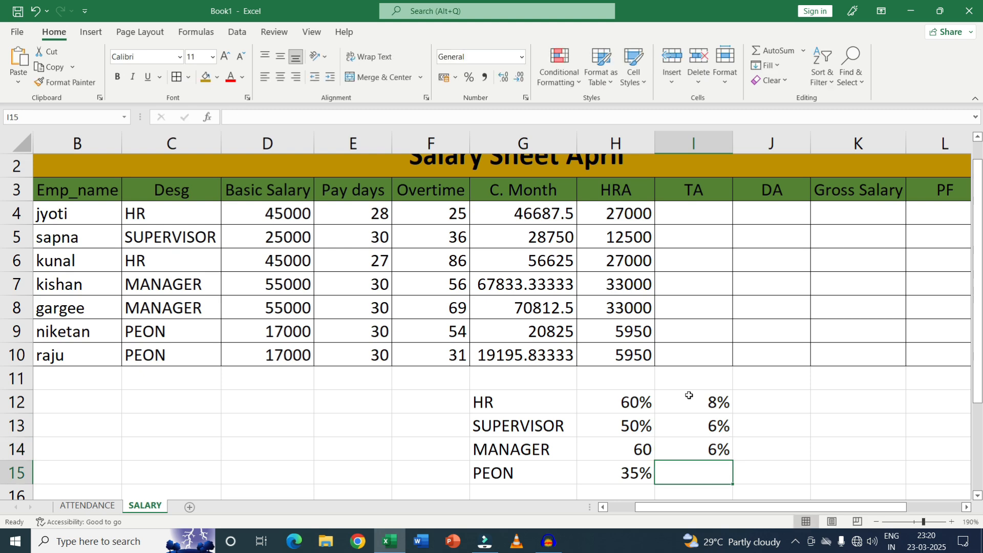
text(5)
key(Return)
scroll(689, 395, up, 1)
scroll(714, 404, down, 1)
drag(709, 355, 719, 425)
click(761, 375)
Copy the text of the nested IF formula in H4 into the TA cell I4, keeping its references unchanged.
scroll(629, 255, up, 1)
click(631, 240)
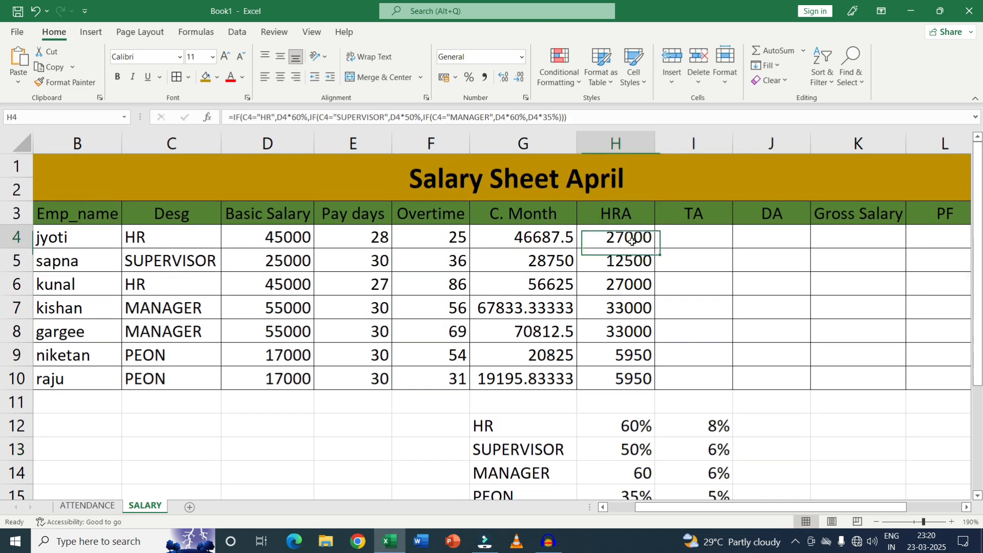
double_click(631, 240)
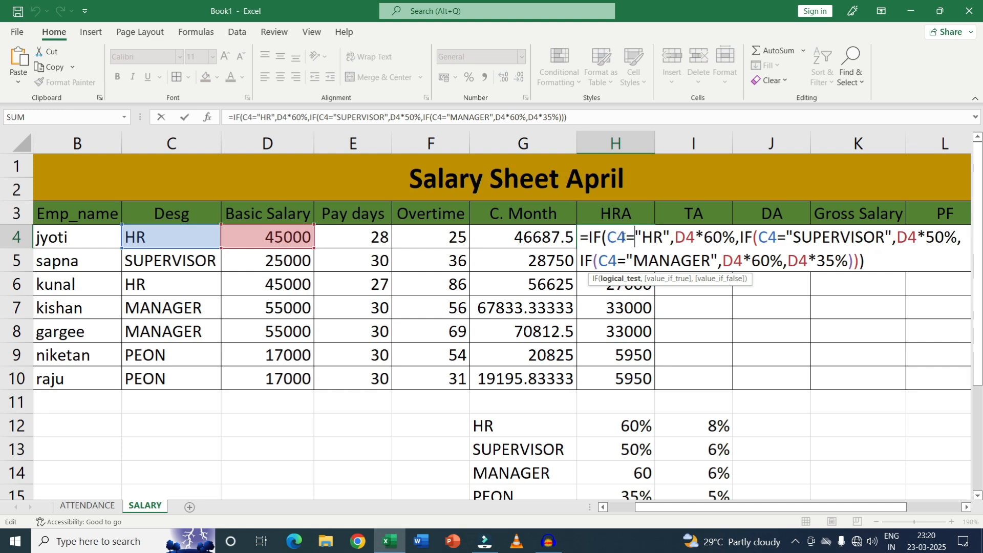
drag(879, 264, 569, 237)
key(ctrl+c)
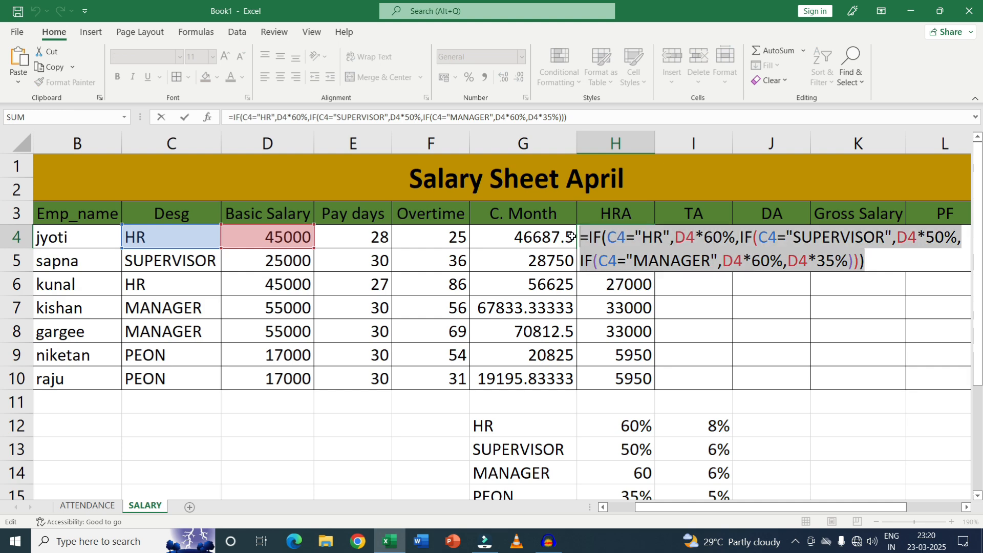
click(883, 265)
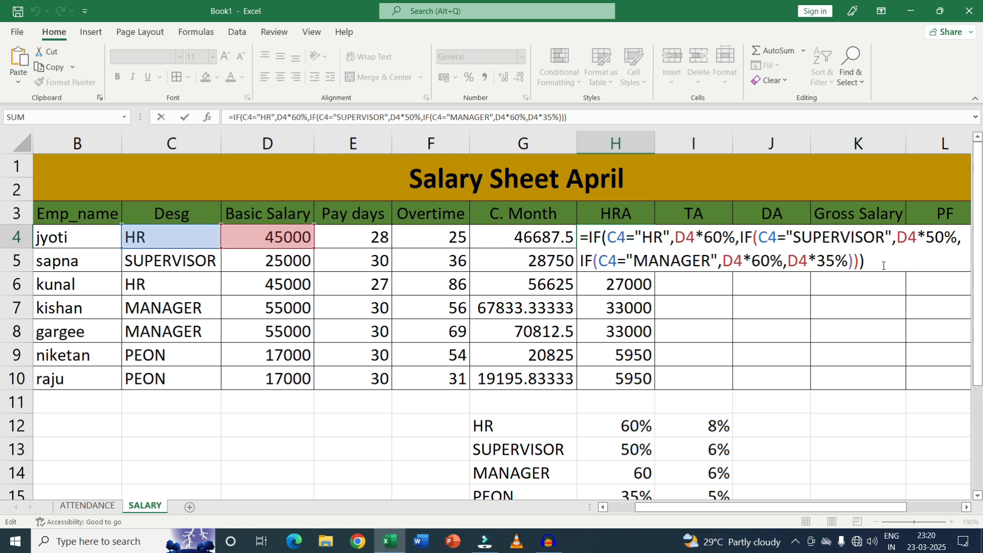
key(Return)
click(686, 236)
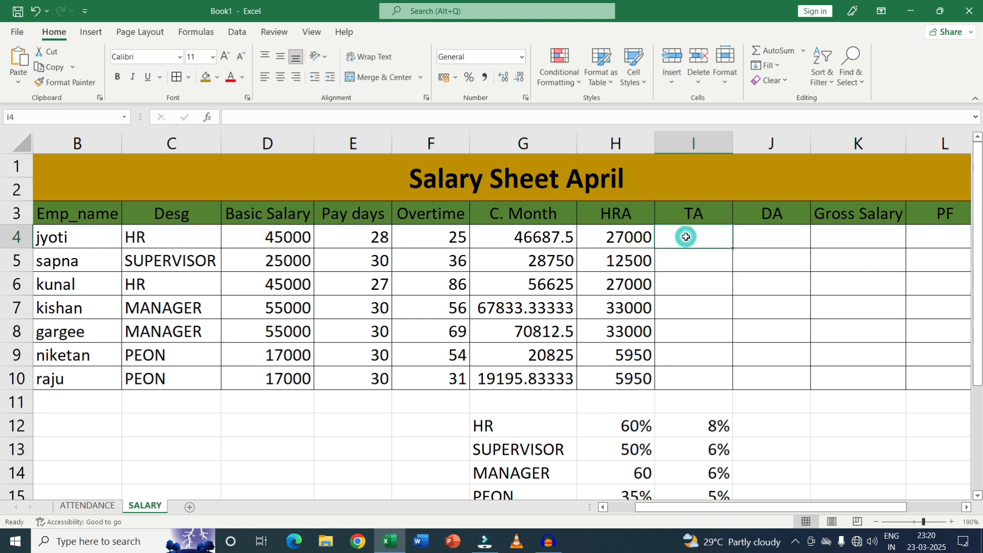
double_click(686, 236)
key(ctrl+v)
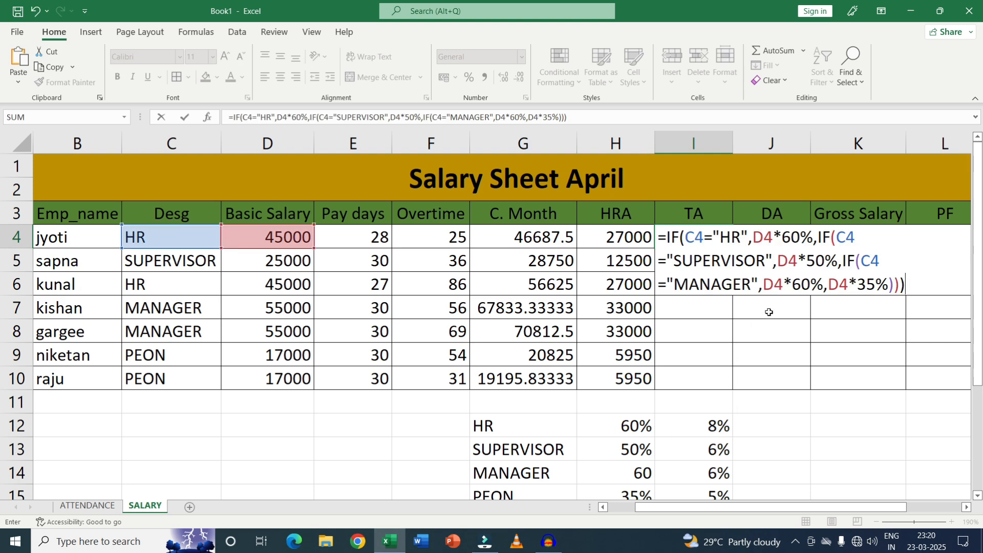
In the I4 formula, set the HR percentage to 8% and the SUPERVISOR percentage to 6%.
click(800, 237)
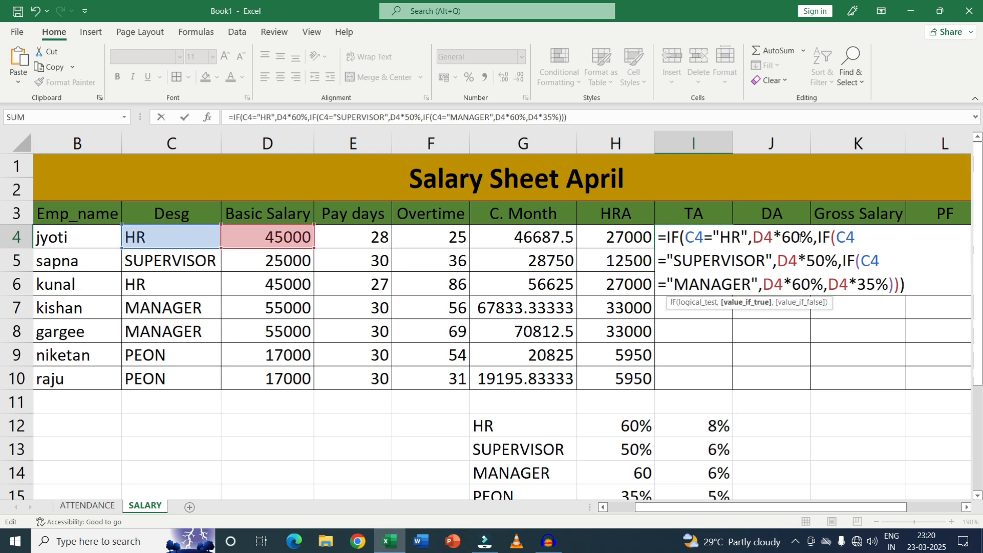
key(BackSpace)
key(BackSpace)
text(8)
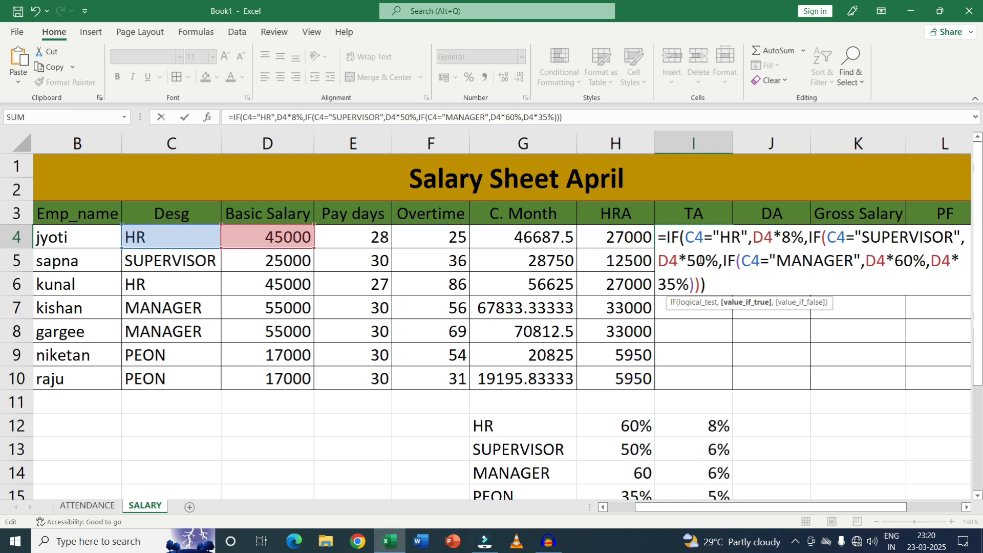
click(704, 261)
key(BackSpace)
key(BackSpace)
text(6)
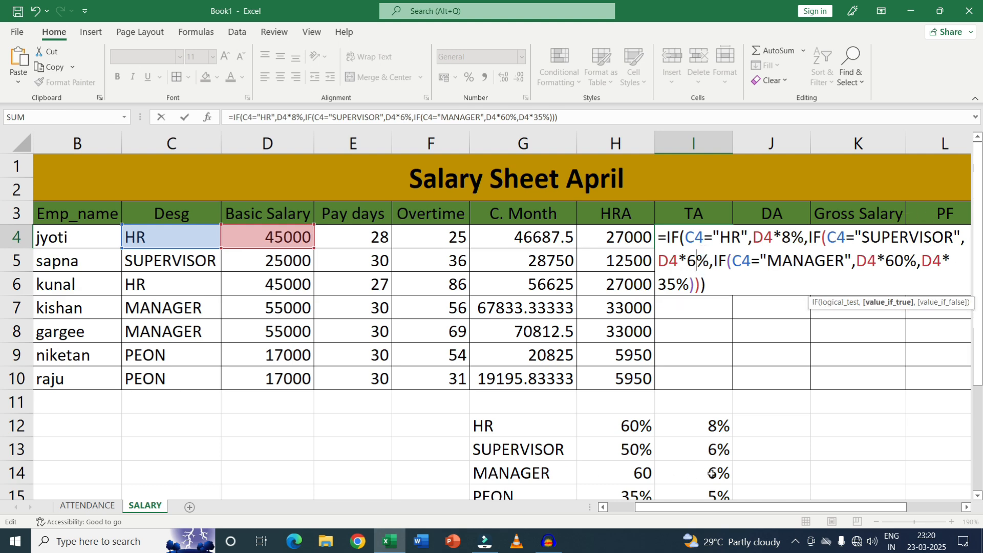
In the I4 formula, set the MANAGER percentage to 6% and the final fallback to 5%, and enter the formula.
click(896, 262)
key(Delete)
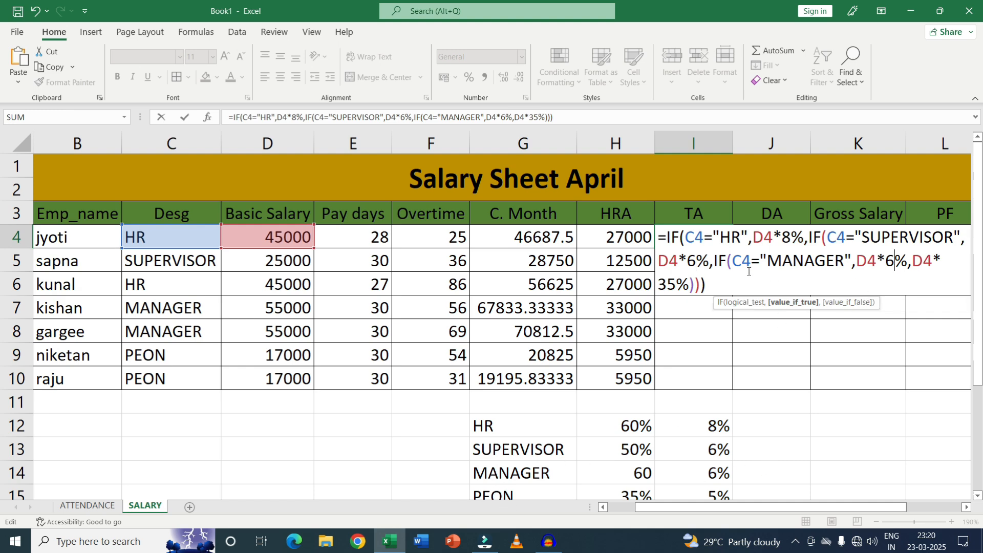
click(675, 284)
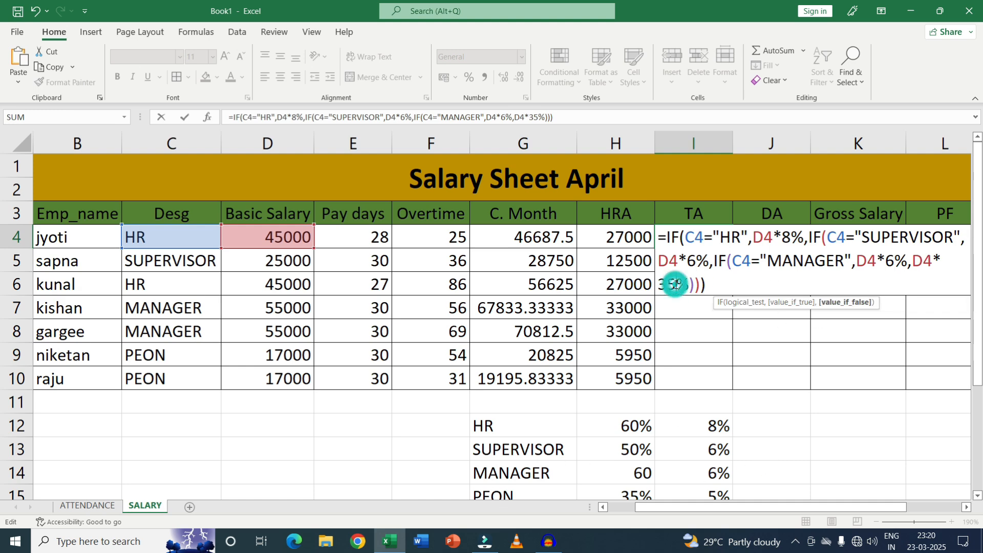
key(BackSpace)
key(BackSpace)
text(5)
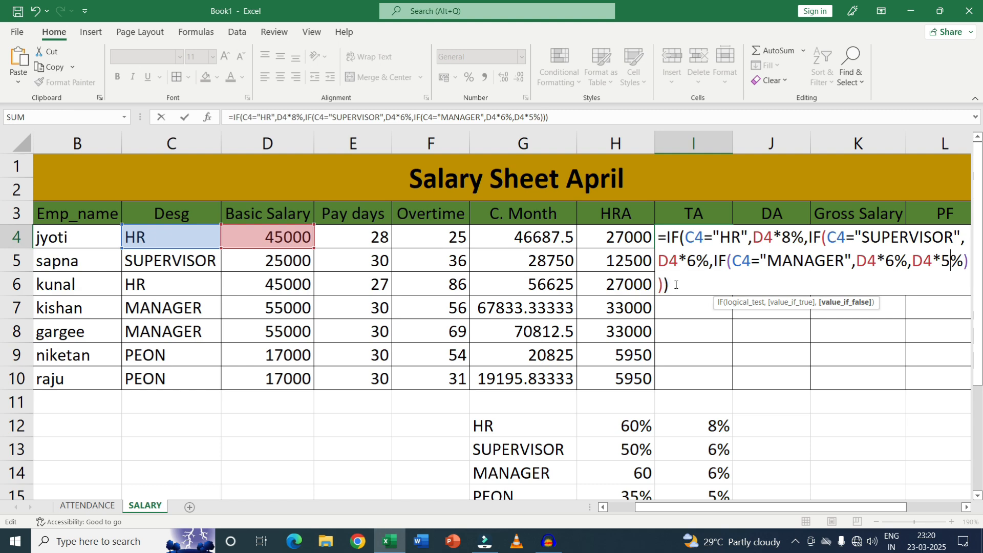
key(Return)
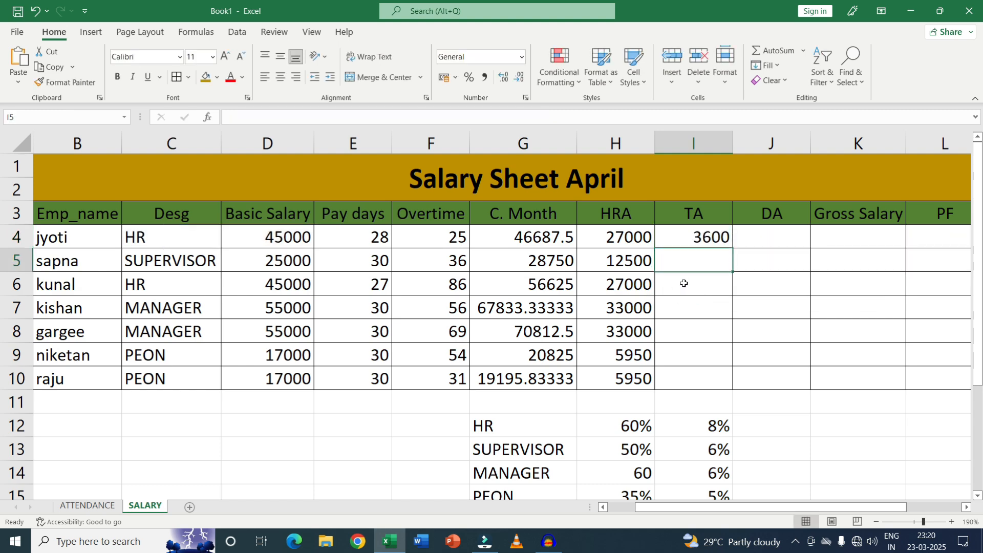
Fill the TA formula from I4 down to I10.
click(686, 236)
drag(731, 247, 726, 379)
scroll(726, 379, down, 1)
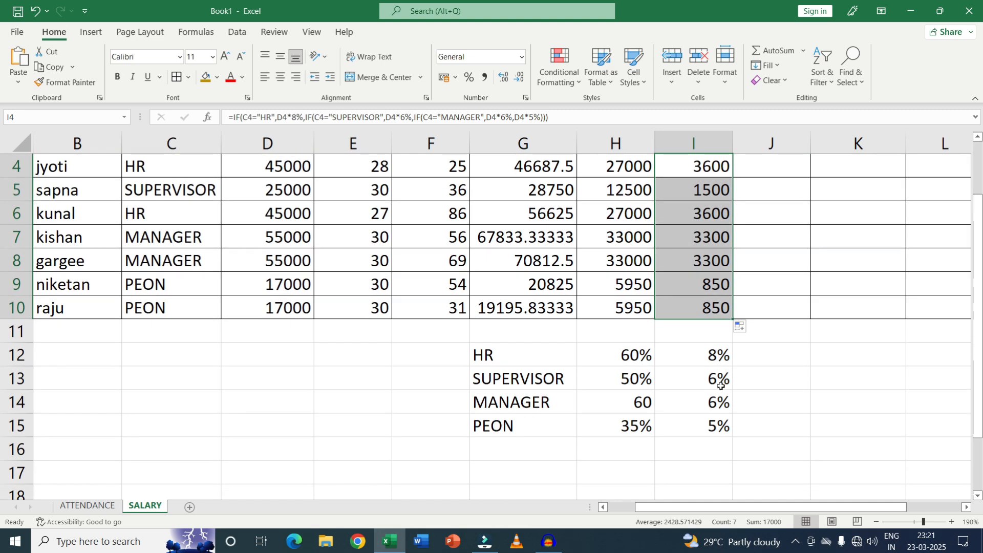
scroll(730, 358, up, 1)
scroll(721, 398, down, 1)
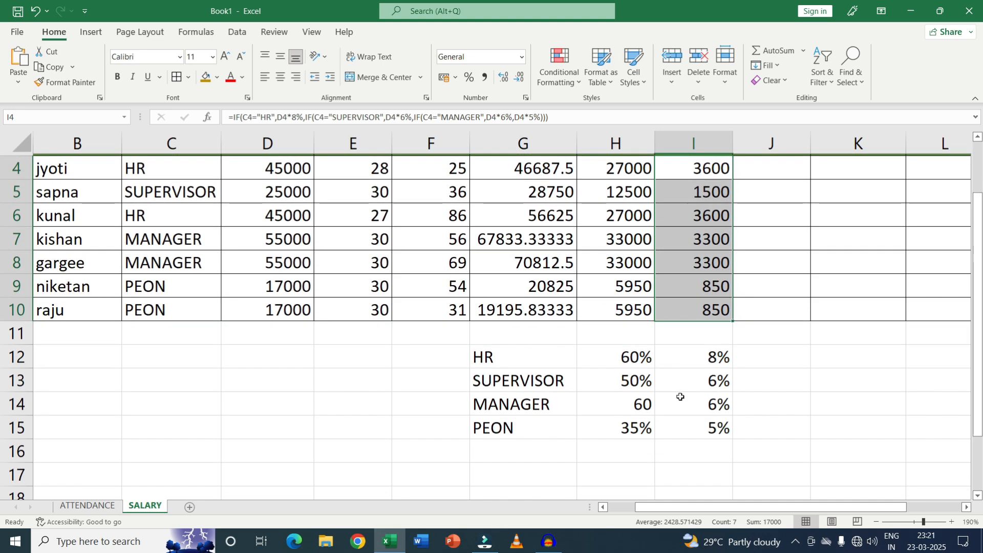
Review the designation percentages in G12:I15, the empty DA column and the basic salary in D4.
drag(527, 352, 676, 425)
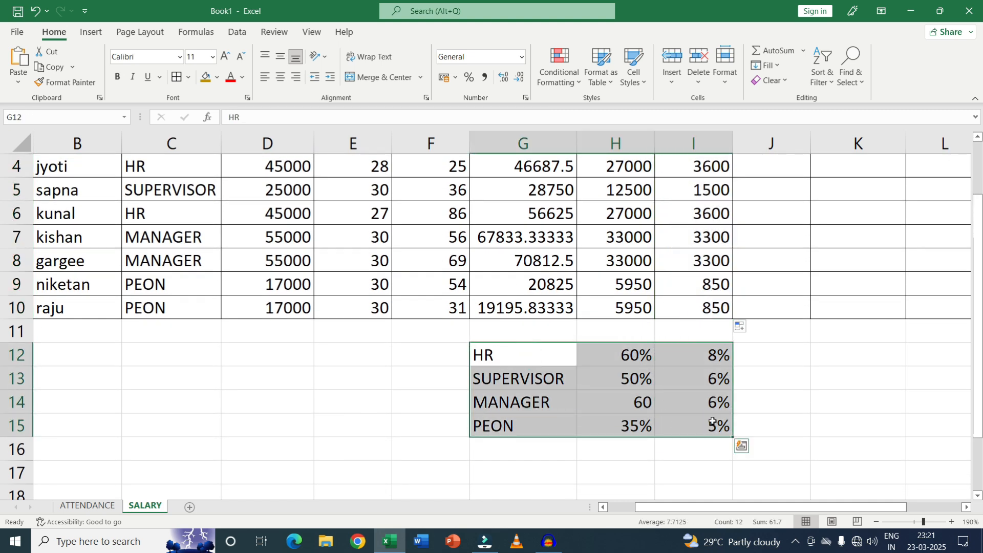
scroll(714, 417, up, 1)
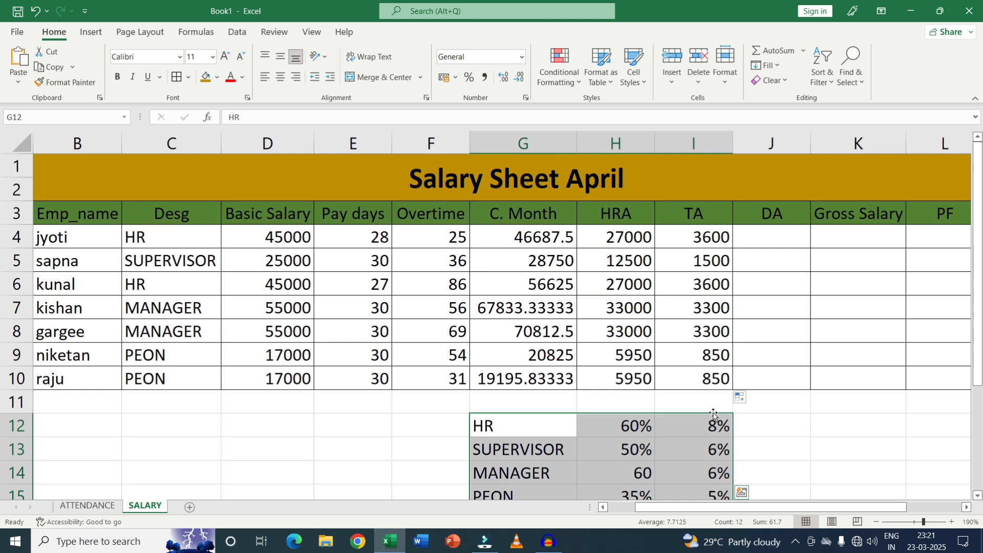
click(689, 422)
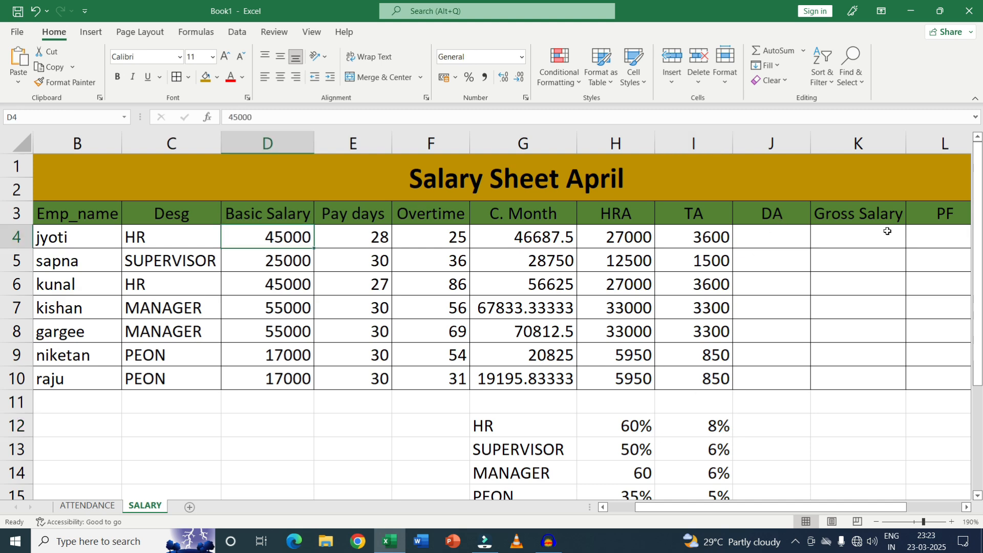
click(778, 218)
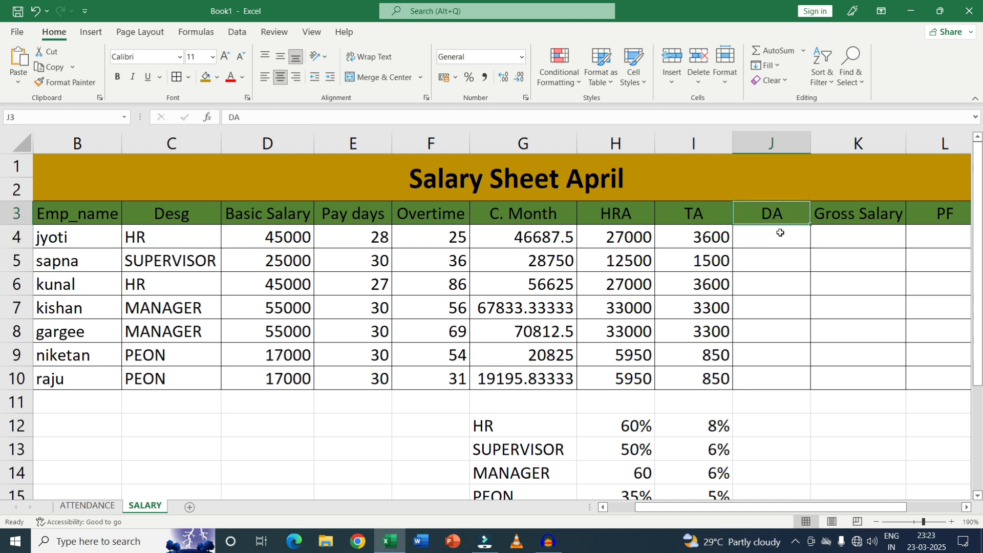
click(269, 237)
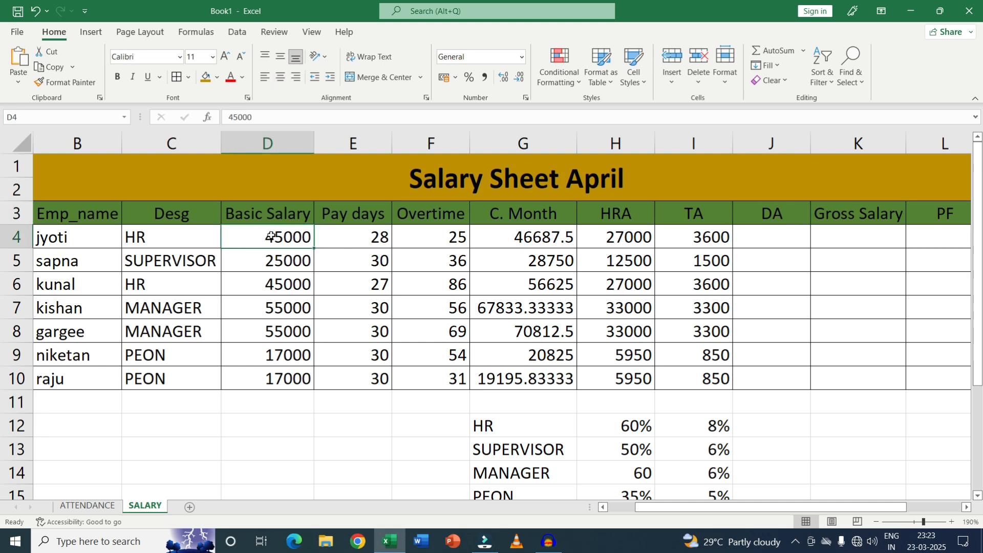
click(784, 241)
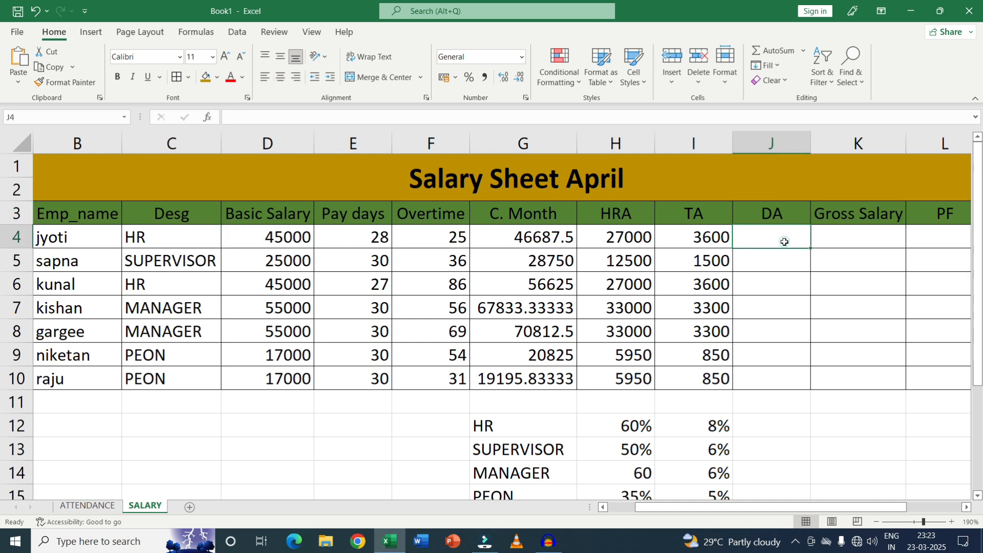
click(279, 238)
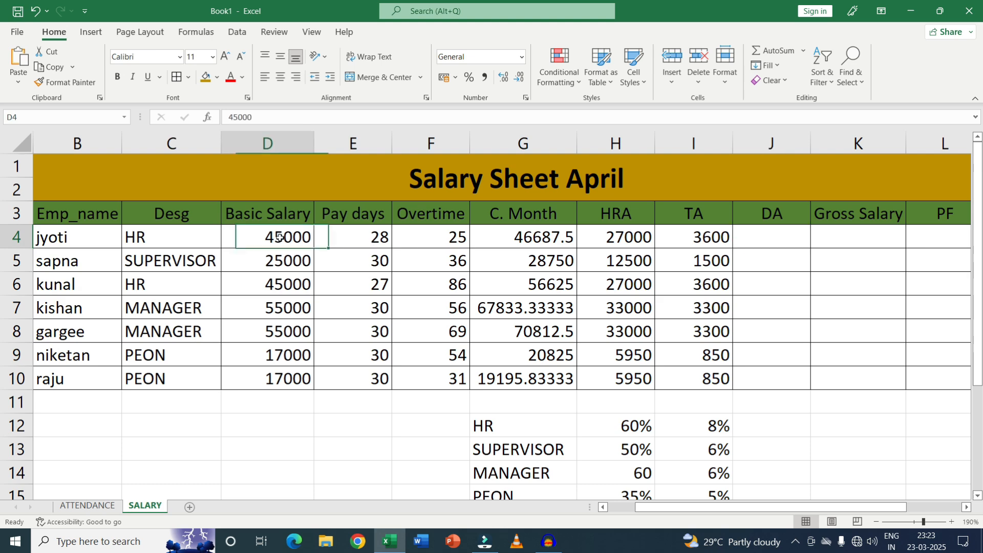
click(800, 428)
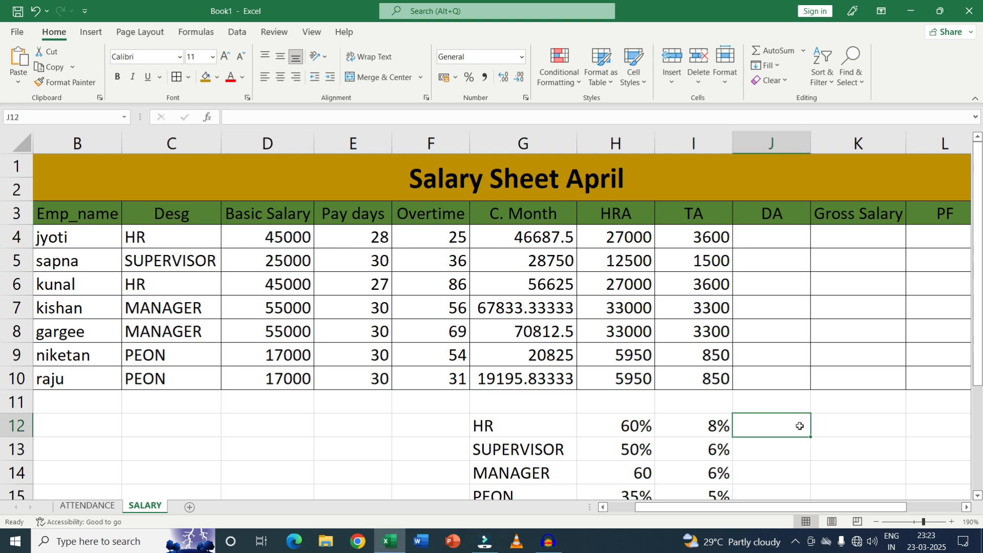
text(4)
key(BackSpace)
click(784, 235)
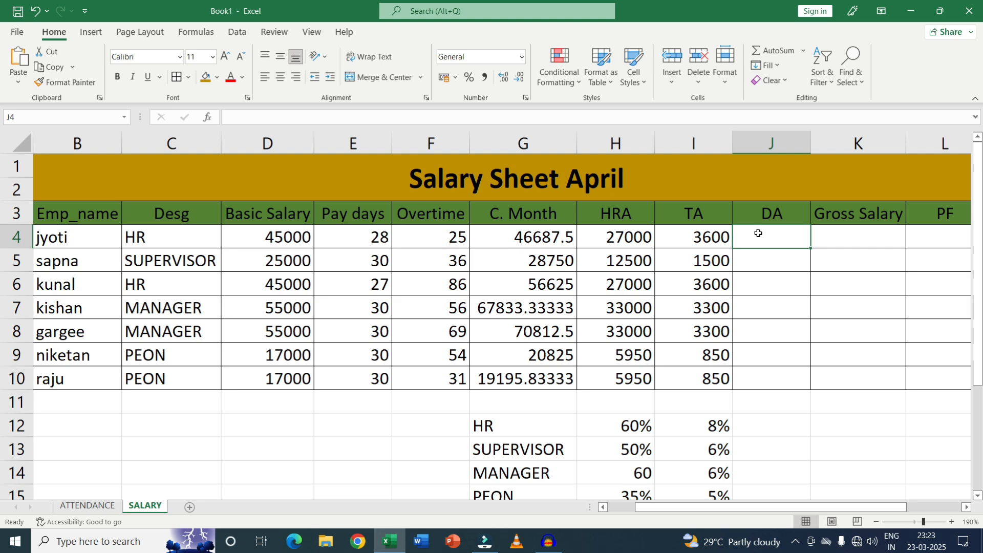
Calculate 22500/12 in cell K12 and return to the first DA cell, J4.
click(836, 429)
text(=)
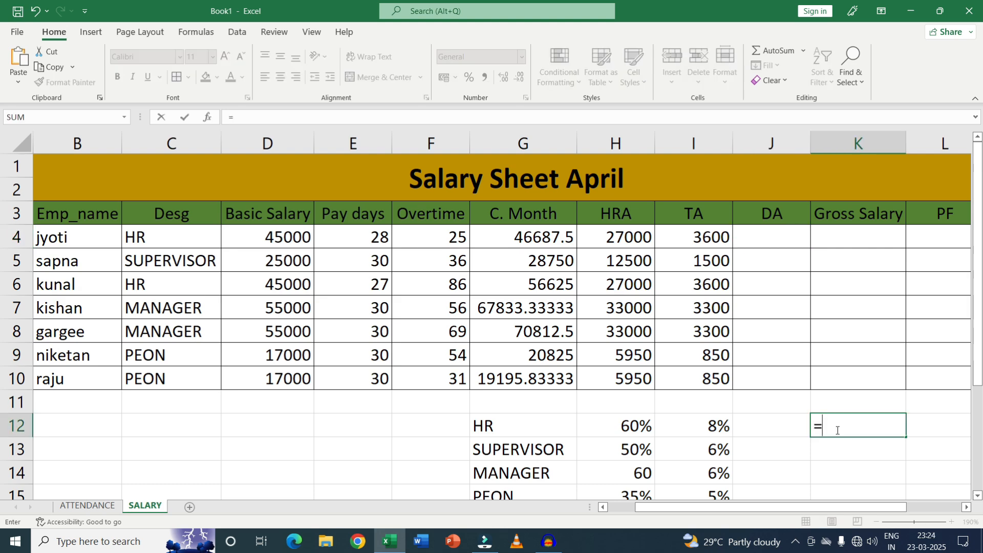
text(22500/12)
key(Return)
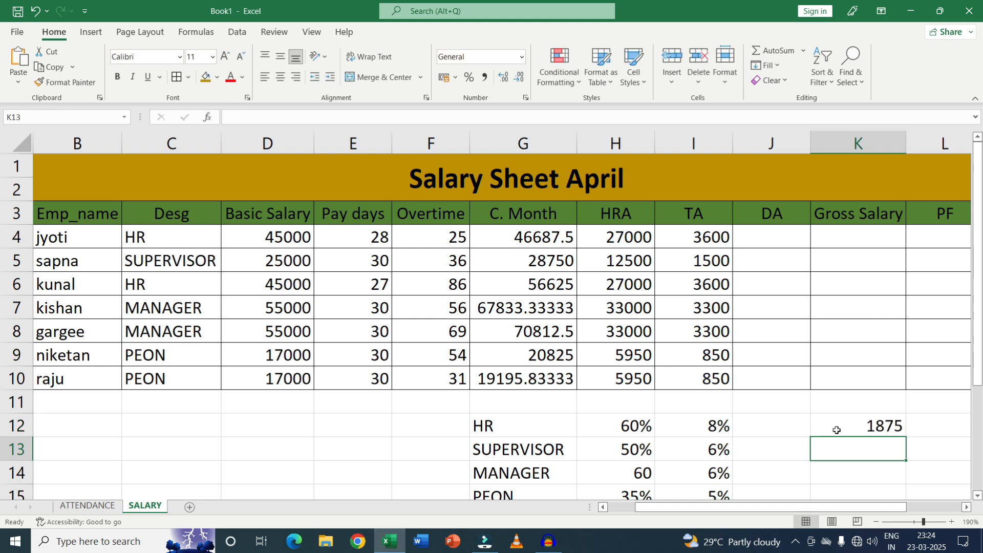
click(858, 431)
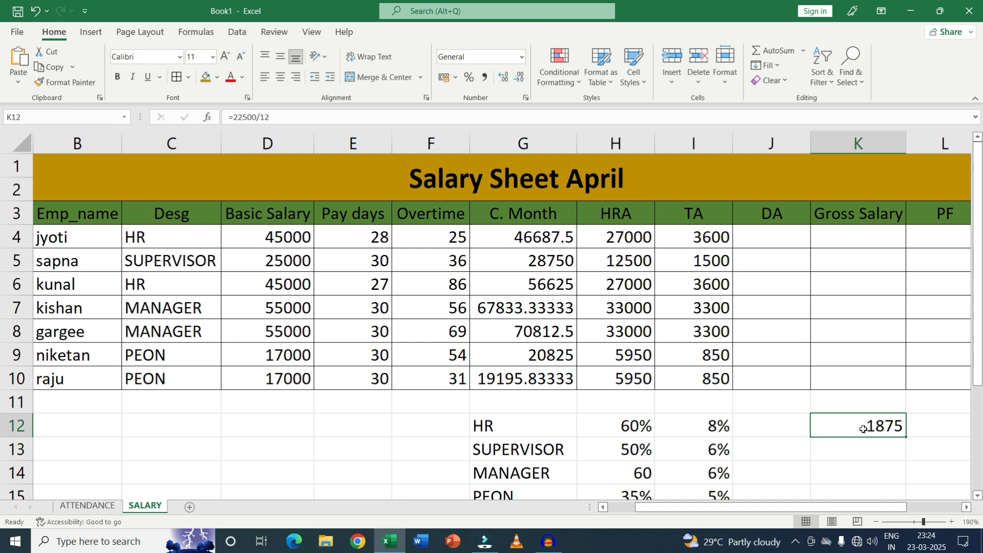
click(763, 240)
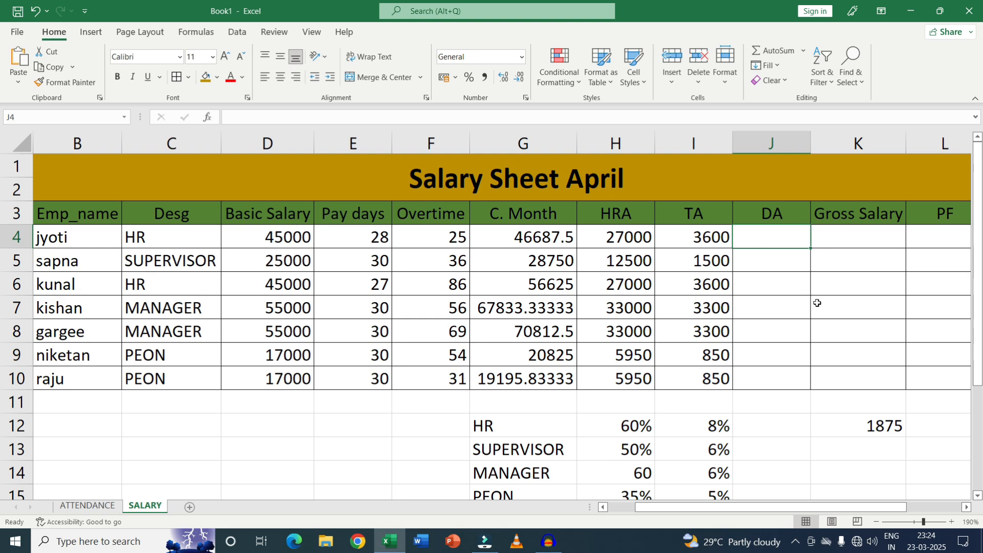
Enter the DA formula =D4/2/12 in J4, based on the first employee's basic salary.
click(884, 423)
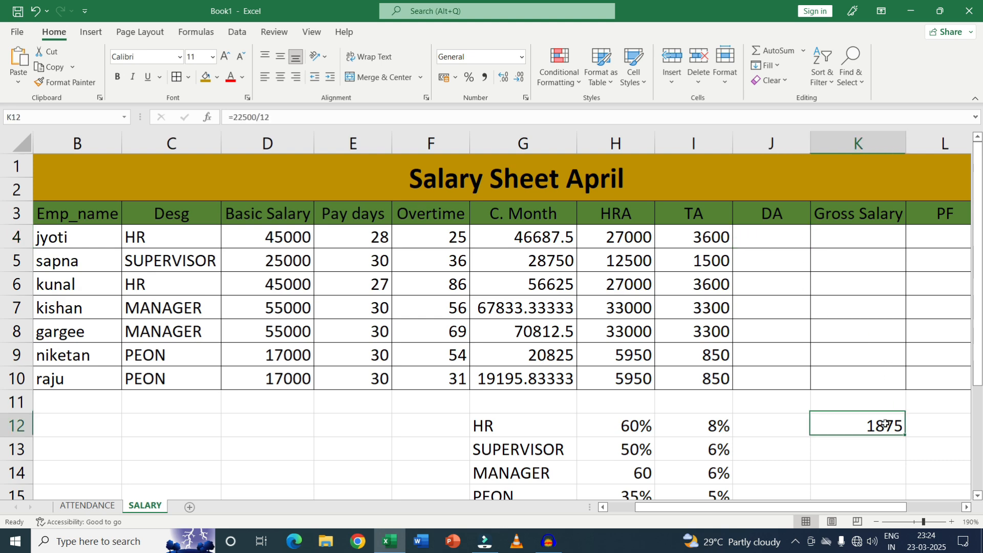
click(768, 242)
text(=)
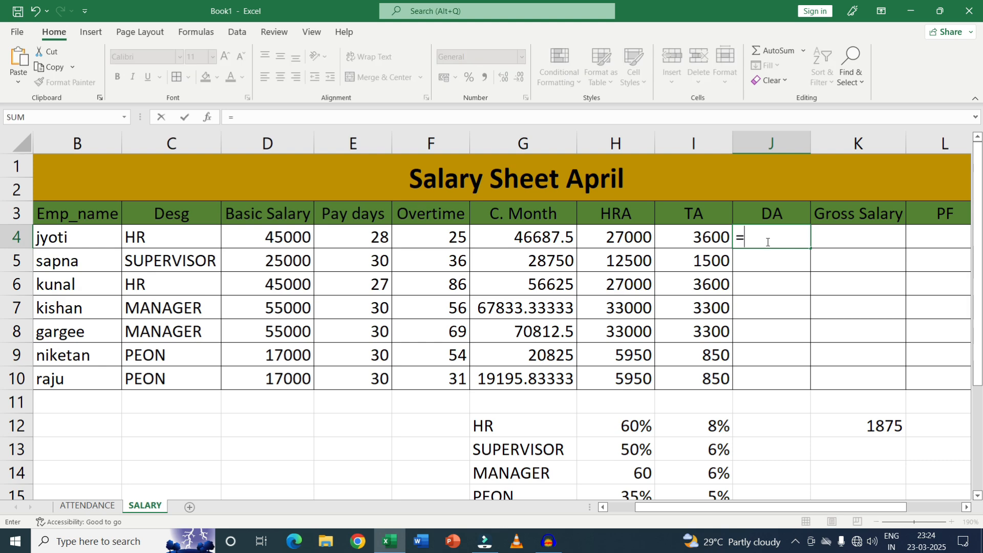
click(265, 239)
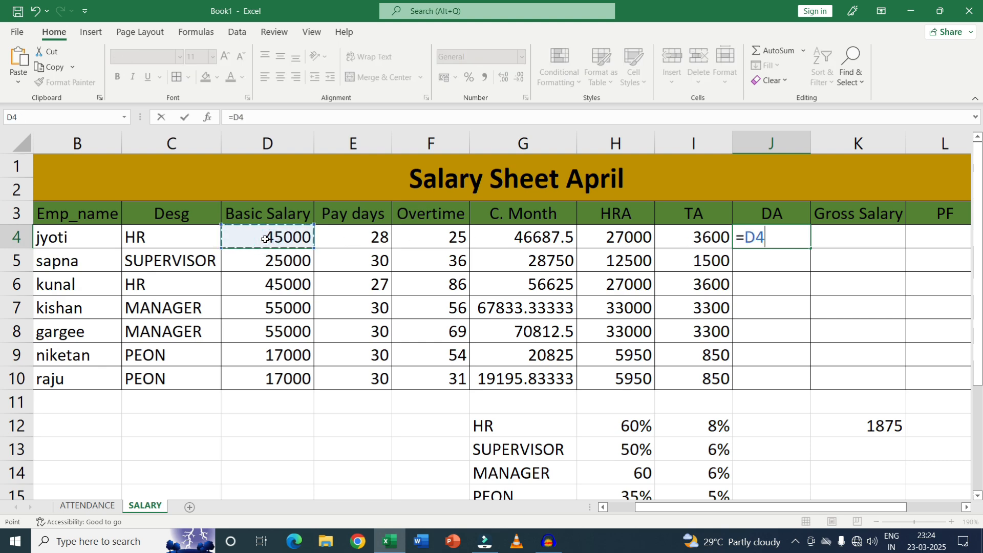
text(/2)
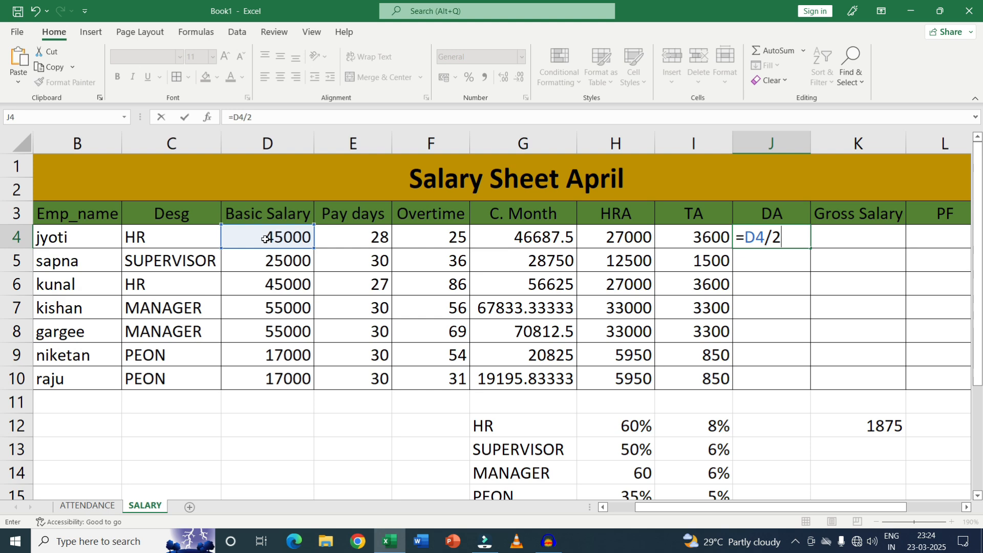
text(/12)
key(Return)
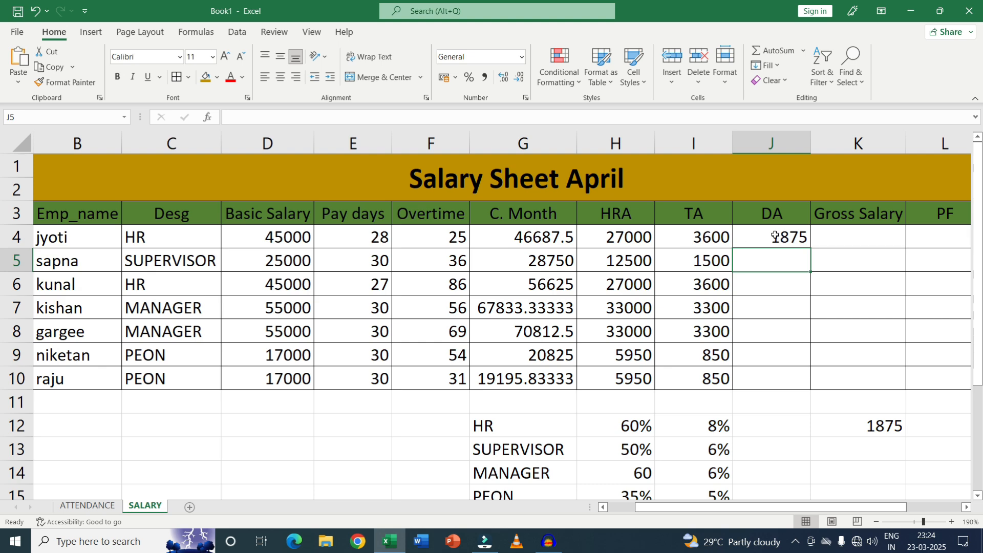
Fill the DA formula from J4 down to J10 and show the DA amounts without decimals.
click(772, 236)
drag(810, 249, 809, 383)
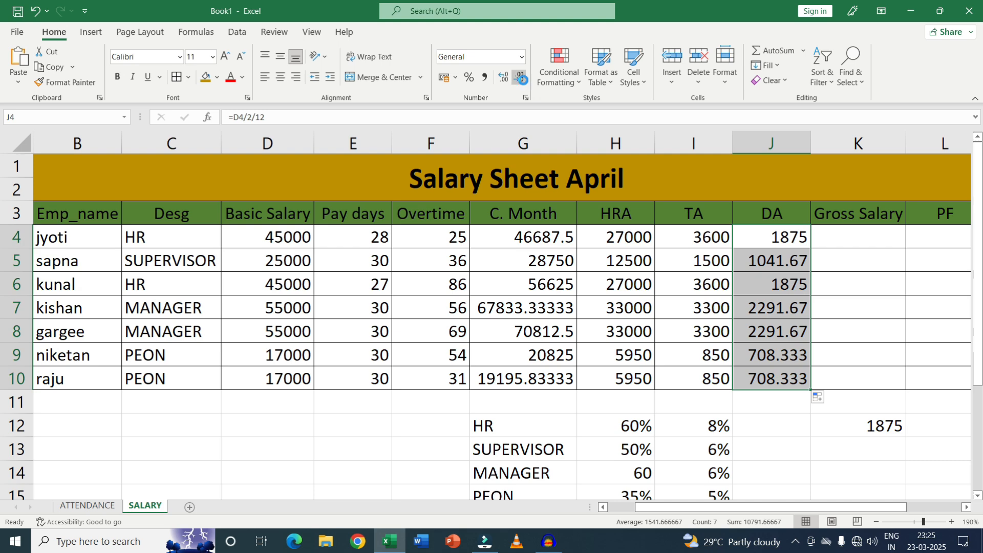
click(520, 78)
click(519, 77)
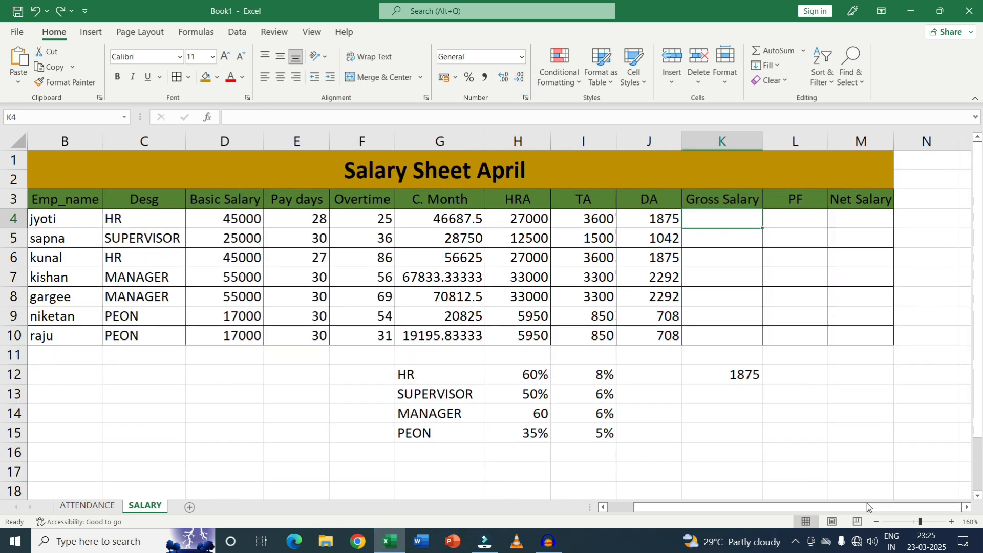
Enter the gross salary formula in K4 as a SUM of G4:J4.
scroll(894, 424, up, 2)
drag(825, 510, 882, 510)
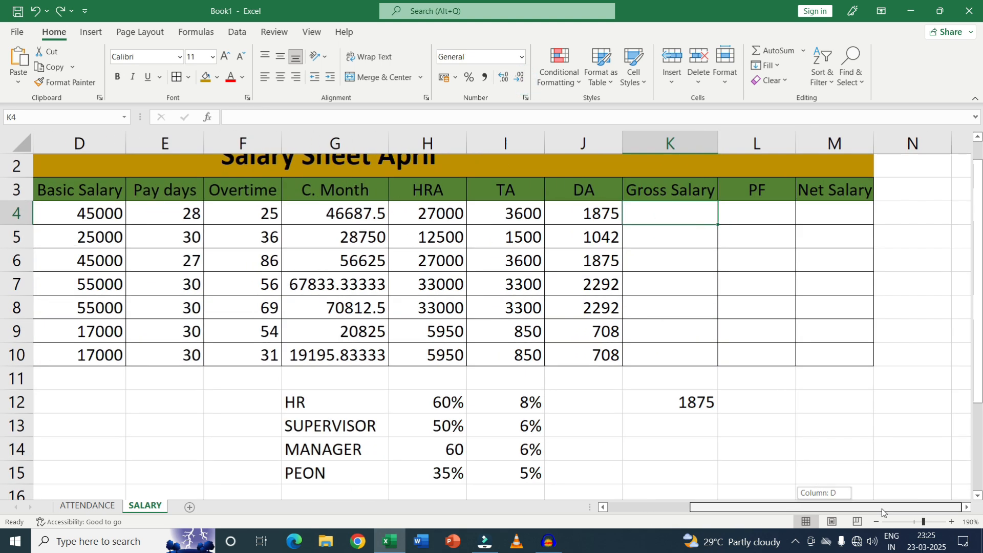
click(669, 215)
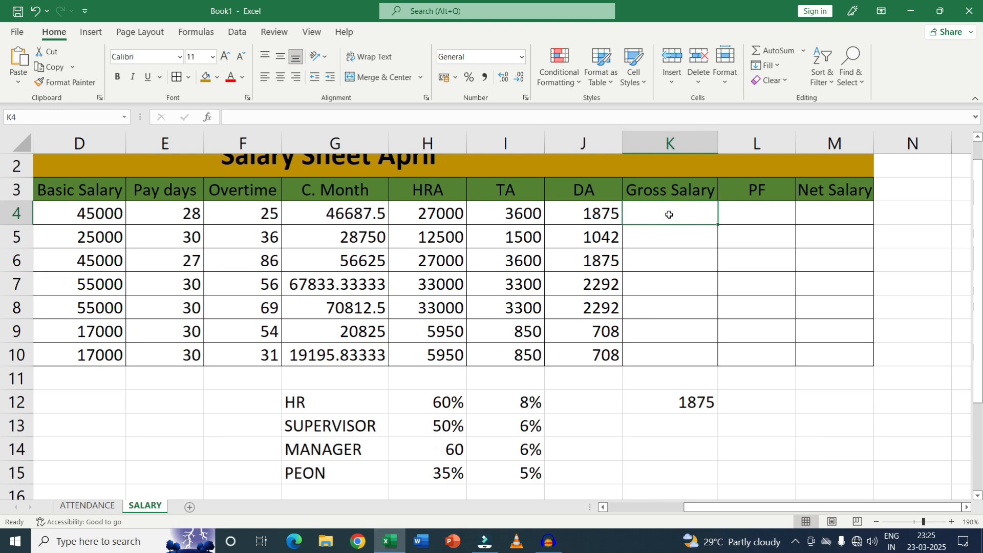
click(647, 214)
text(=)
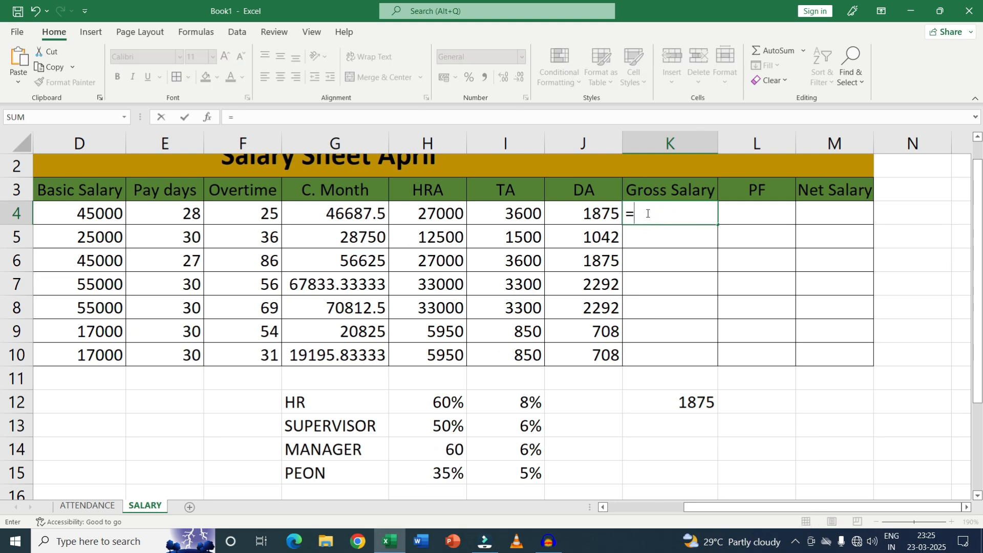
text(SUM)
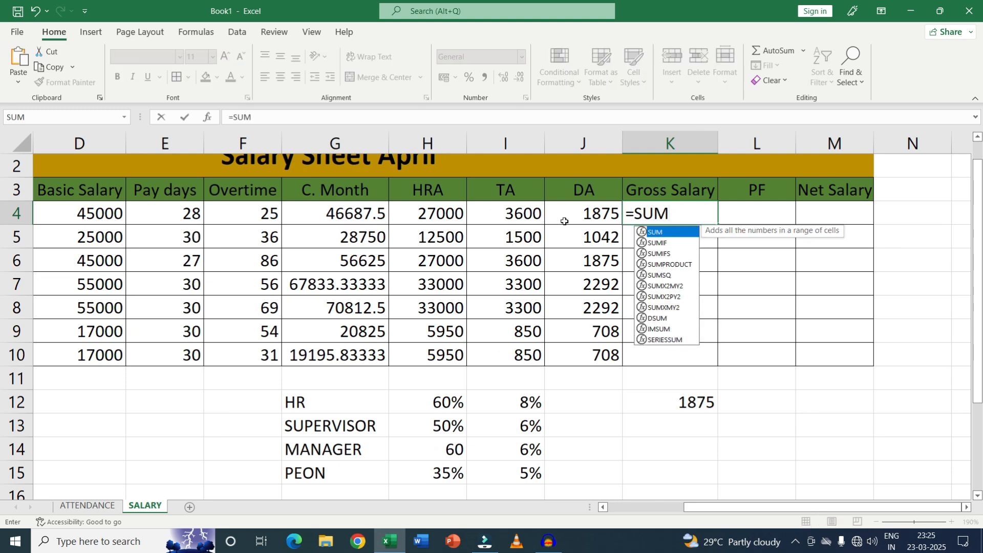
text(()
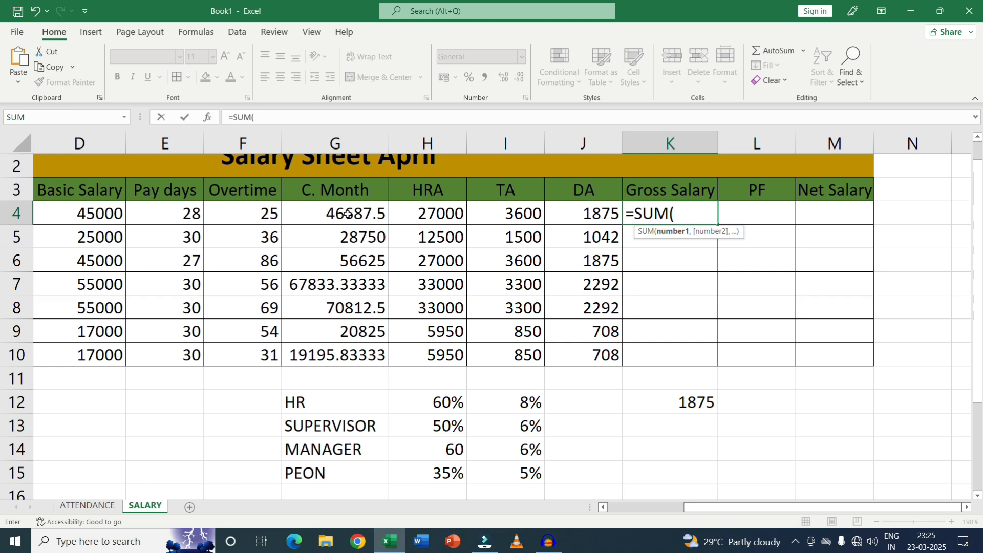
drag(348, 214, 582, 218)
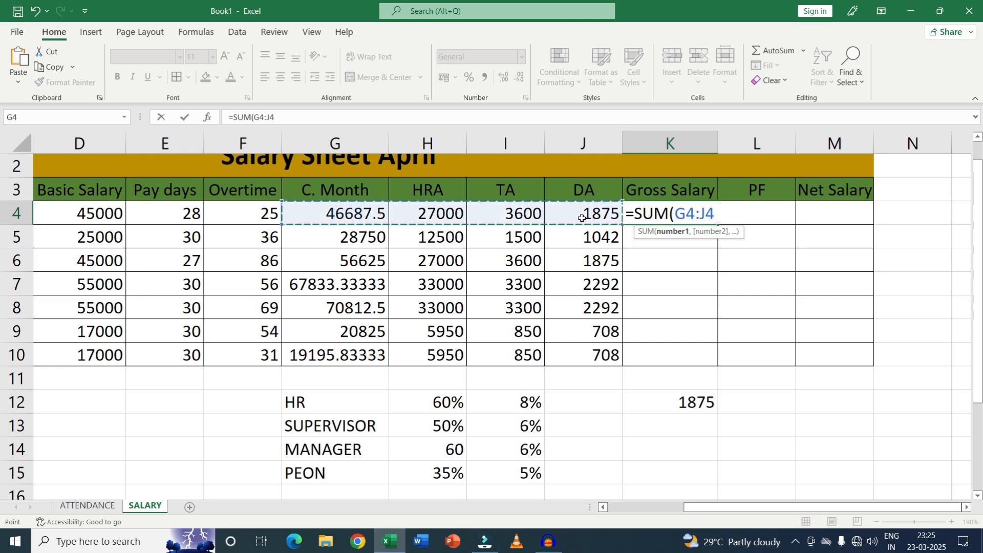
key(Return)
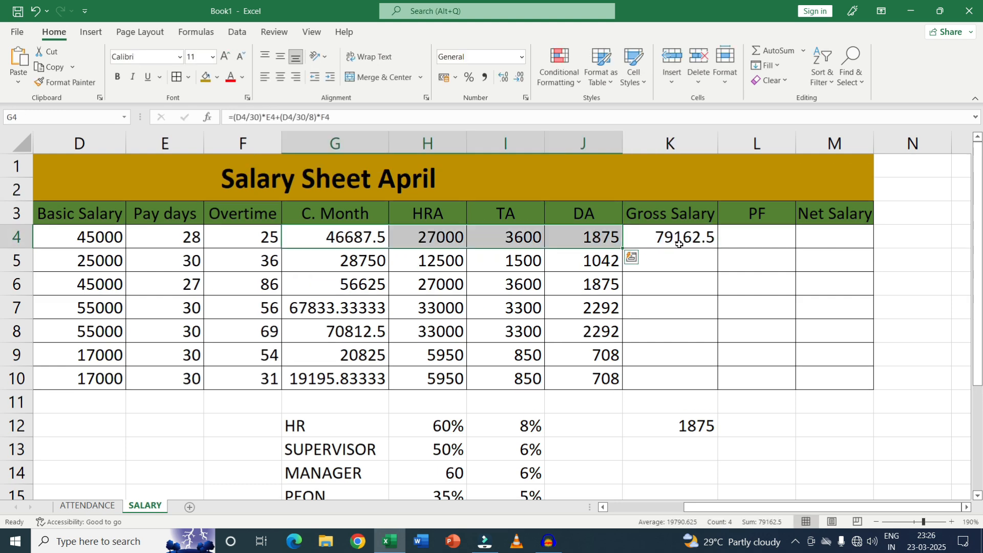
Check the sum of G4:J4, fill the gross salary formula from K4 down to K10 and show it without decimals.
click(679, 244)
click(352, 236)
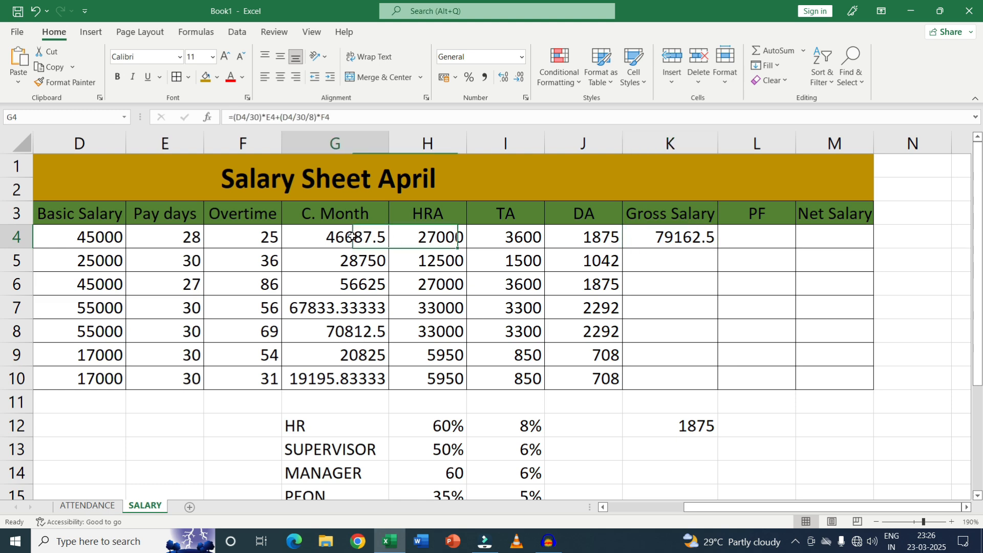
drag(352, 237, 587, 238)
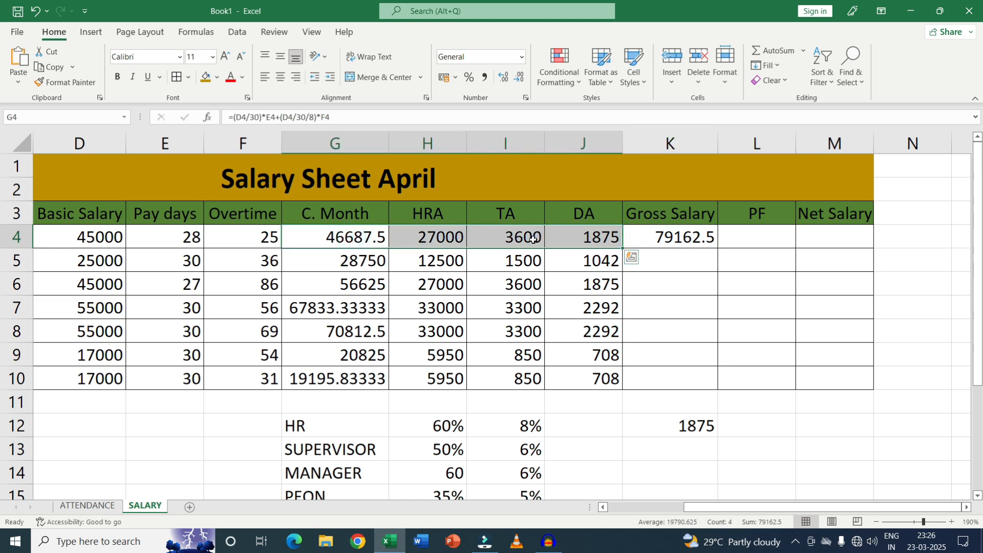
click(660, 237)
double_click(717, 247)
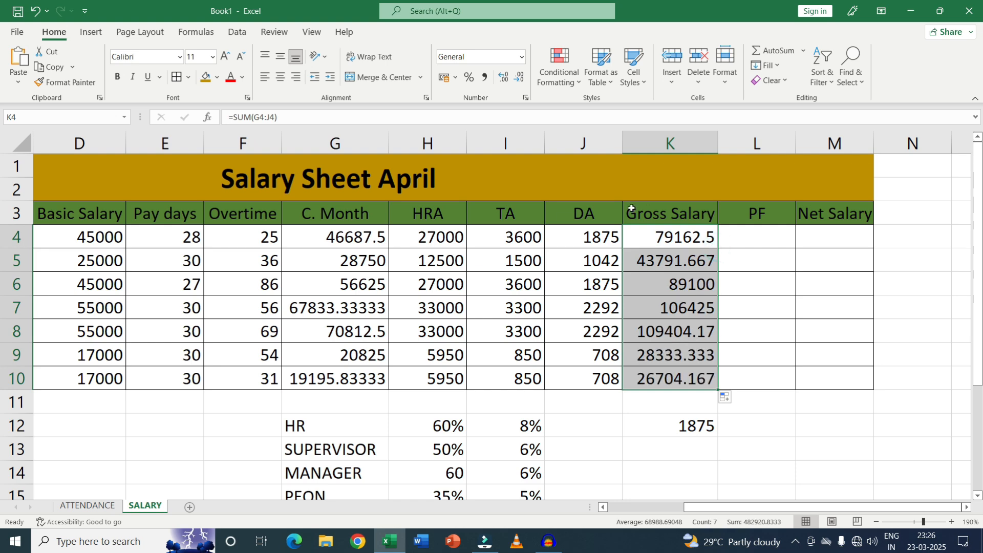
click(507, 82)
Calculate the PF in L4 as =D4*12% and fill the formula down to L10.
click(739, 245)
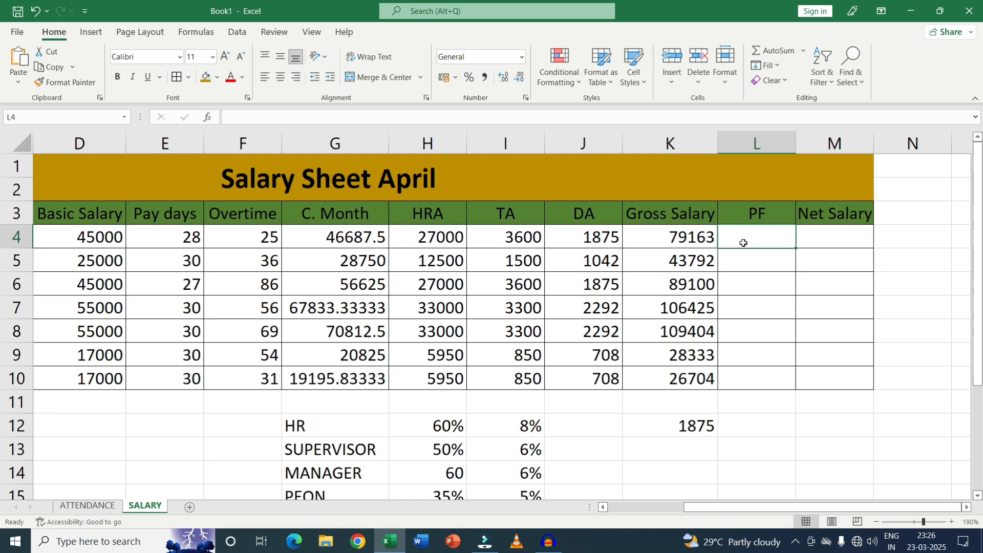
text(=)
click(86, 238)
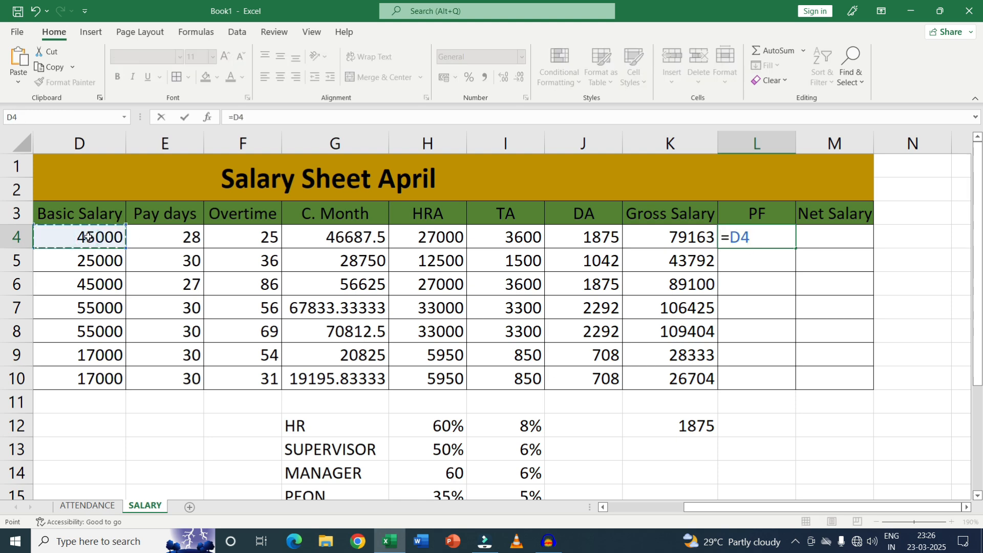
text(*12)
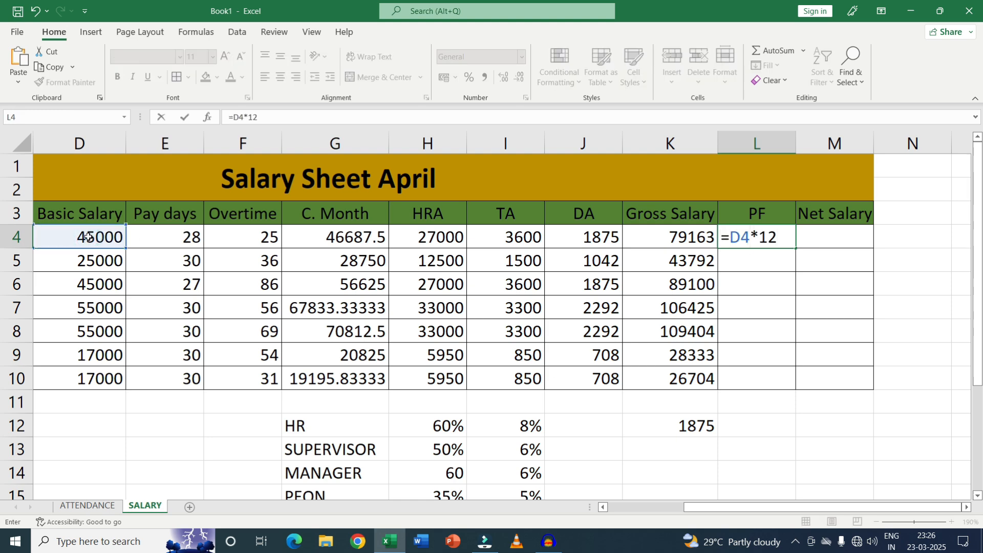
text(%)
key(Return)
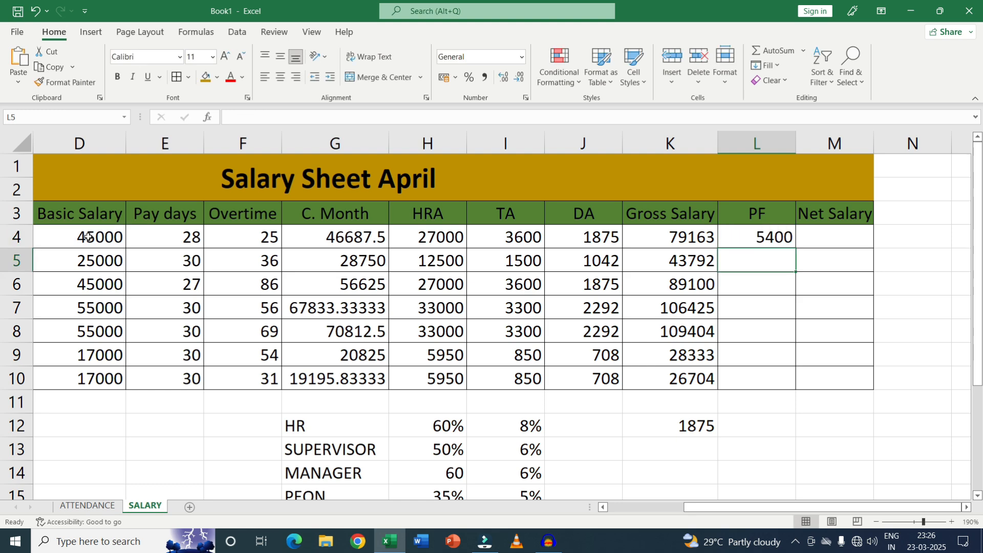
click(773, 237)
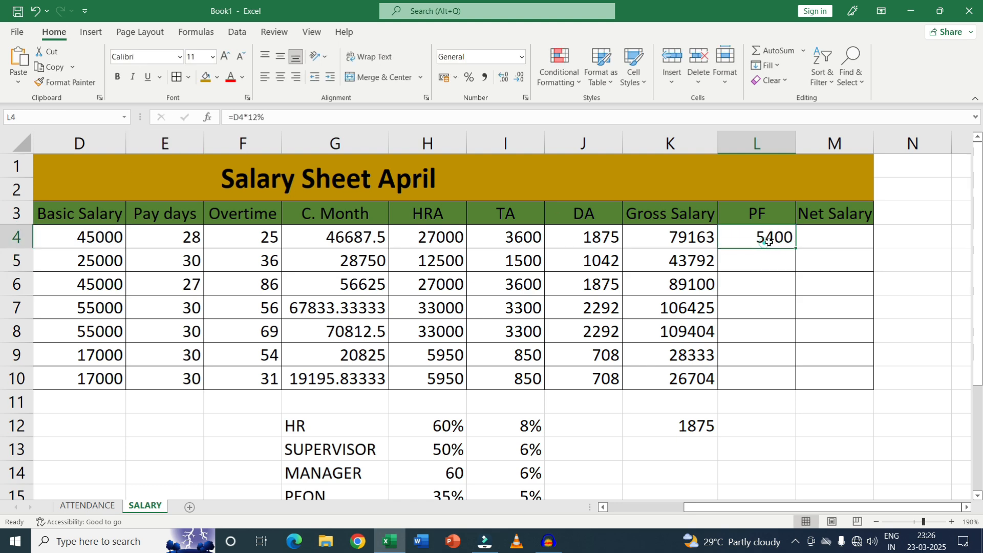
double_click(795, 248)
click(911, 213)
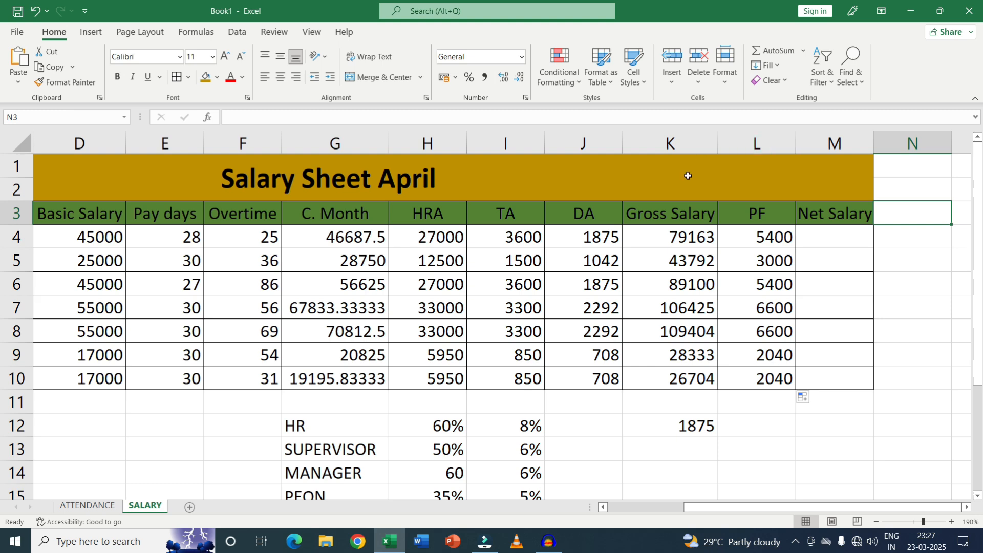
Calculate the net salary in M4 as =K4-L4 and fill the formula down to M10.
click(825, 239)
text(=)
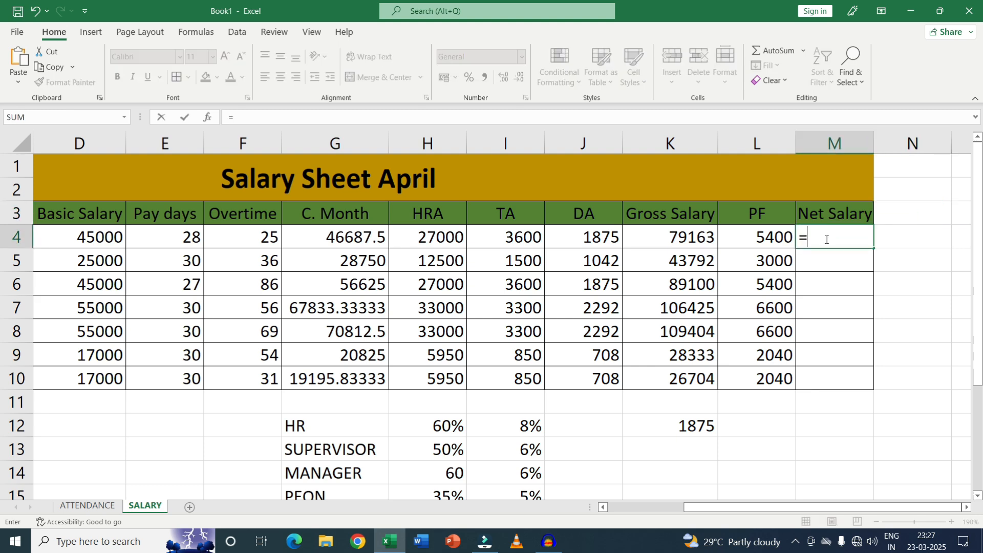
click(676, 240)
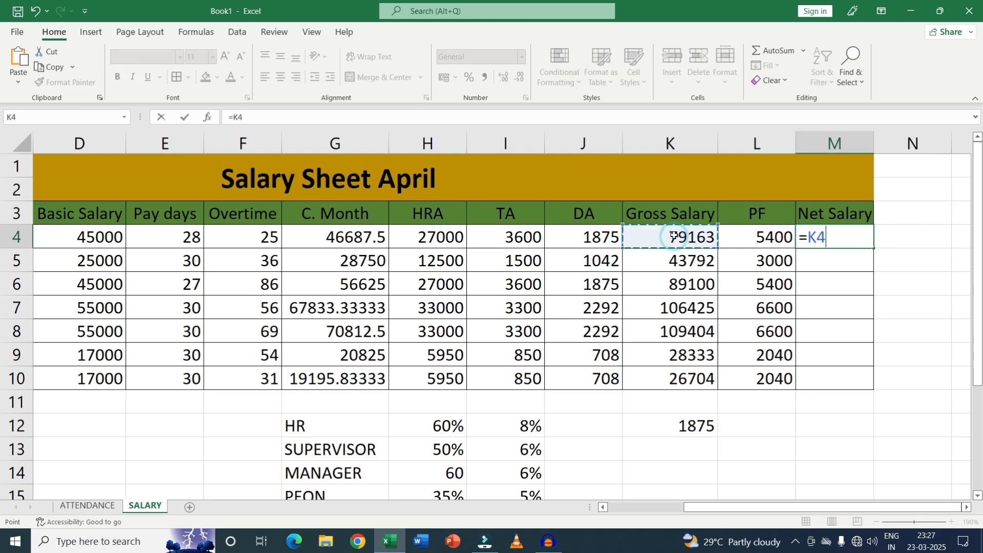
text(-)
click(775, 236)
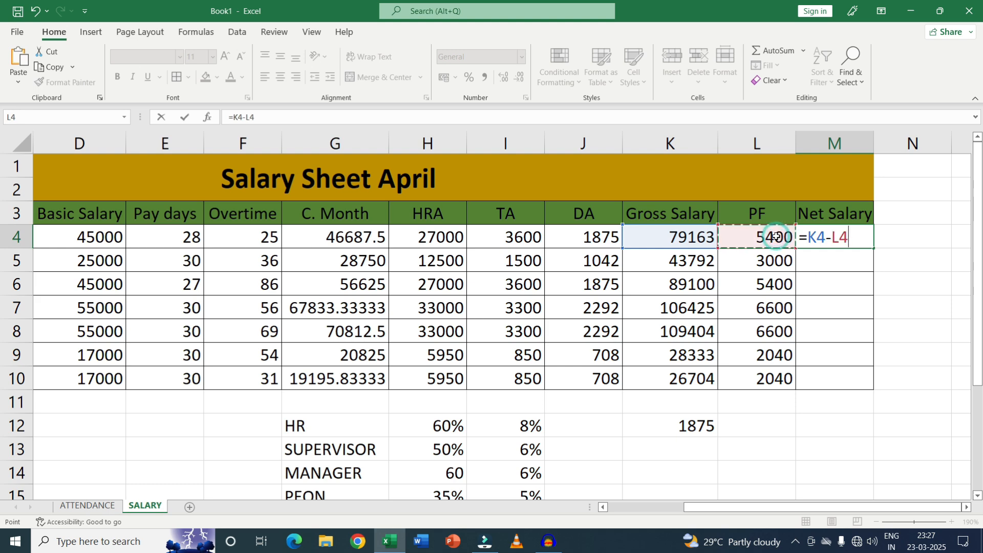
key(Return)
click(849, 241)
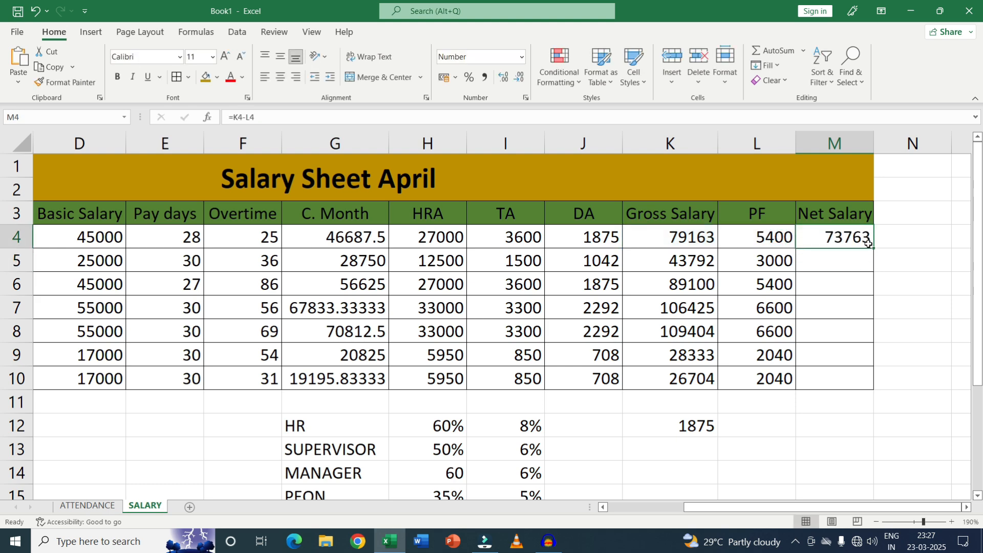
double_click(874, 249)
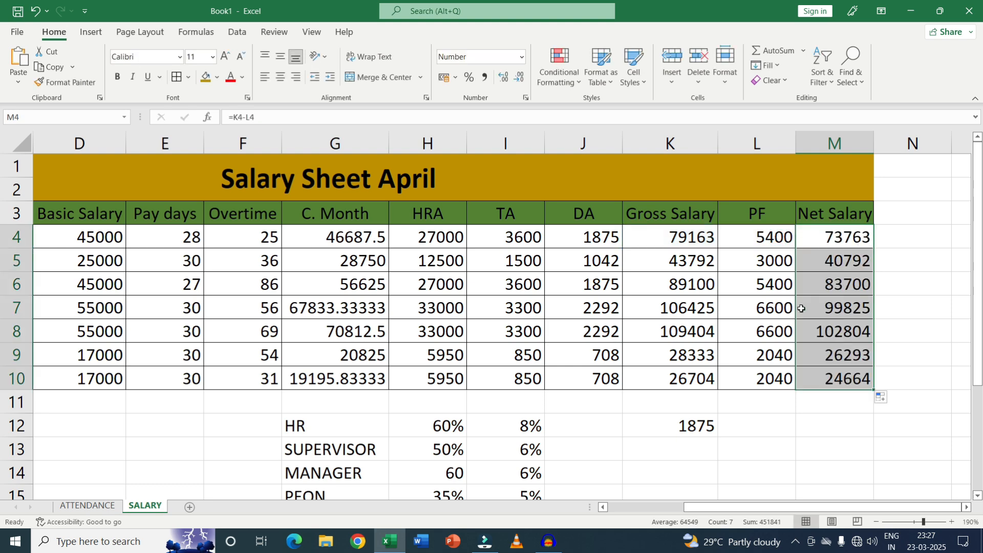
Delete the designation percentages and the helper calculation below the table, clearing F11:L16.
scroll(761, 315, down, 1)
drag(254, 336, 748, 448)
key(Delete)
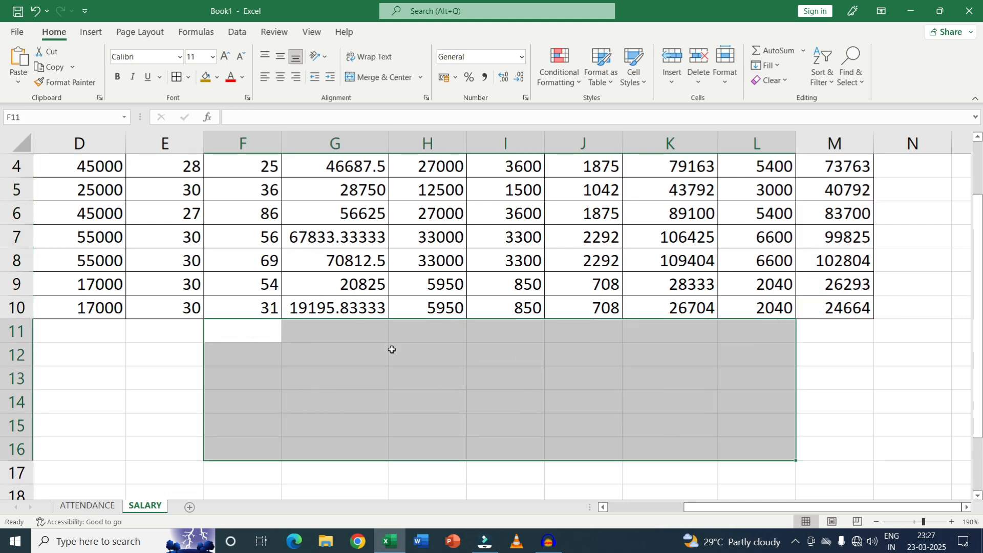
Show the C. Month amounts in G4:G10 as whole numbers without decimals.
scroll(344, 342, down, 3)
drag(460, 212, 436, 317)
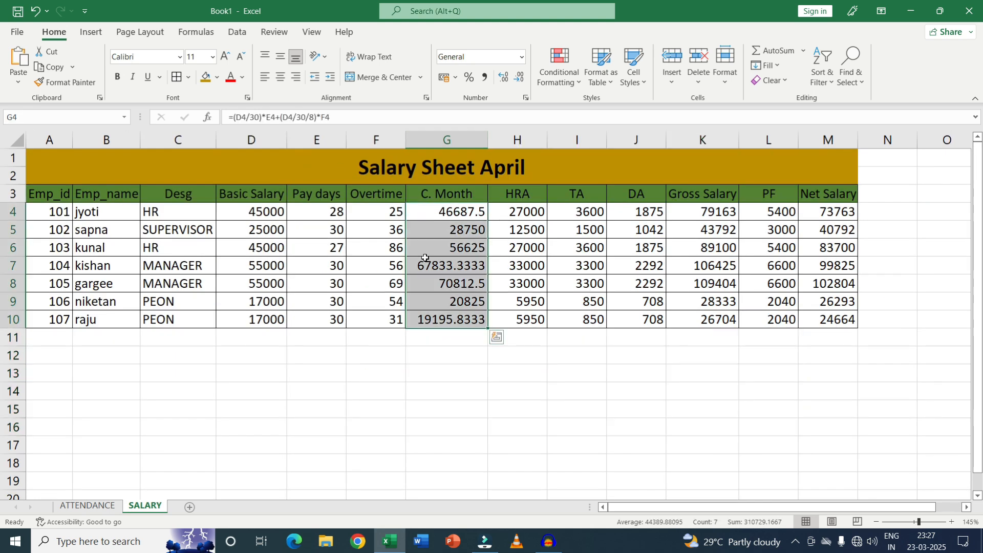
click(519, 77)
click(440, 337)
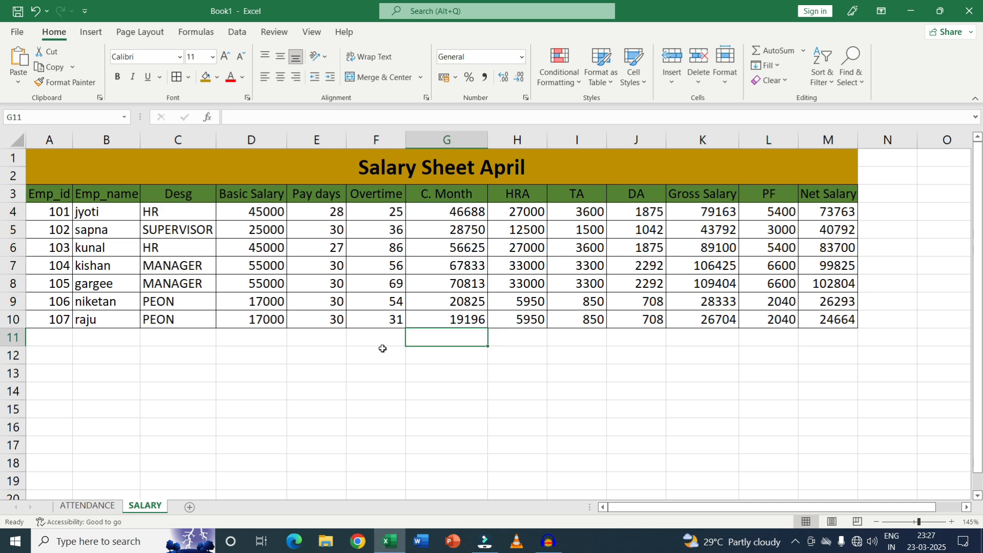